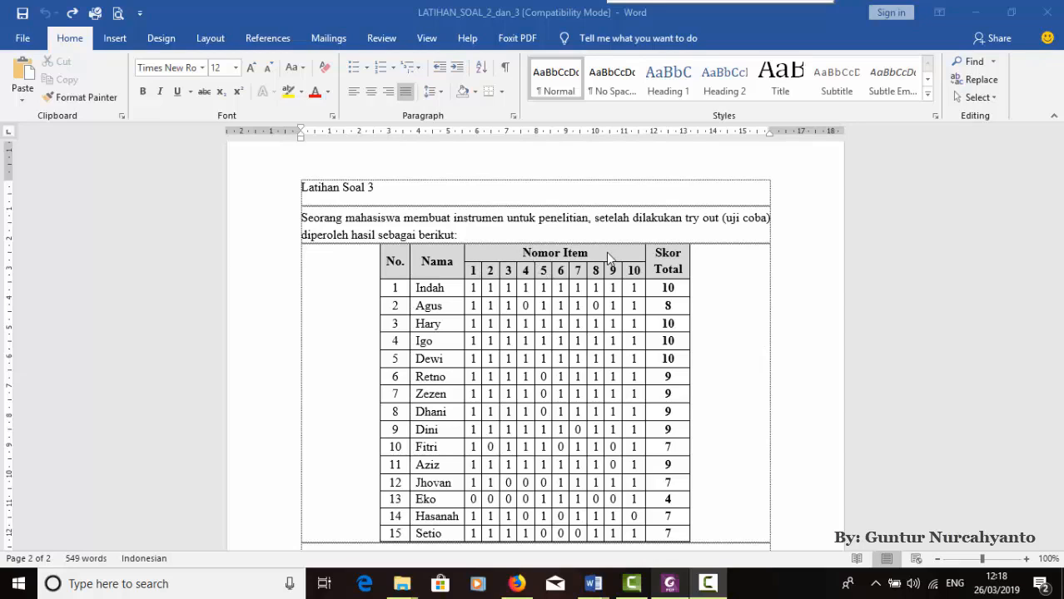
Review the Latihan Soal 3 table and tasks in Word, and the Pertemuan 5&6 course files in the browser
scroll(606, 252, down, 1)
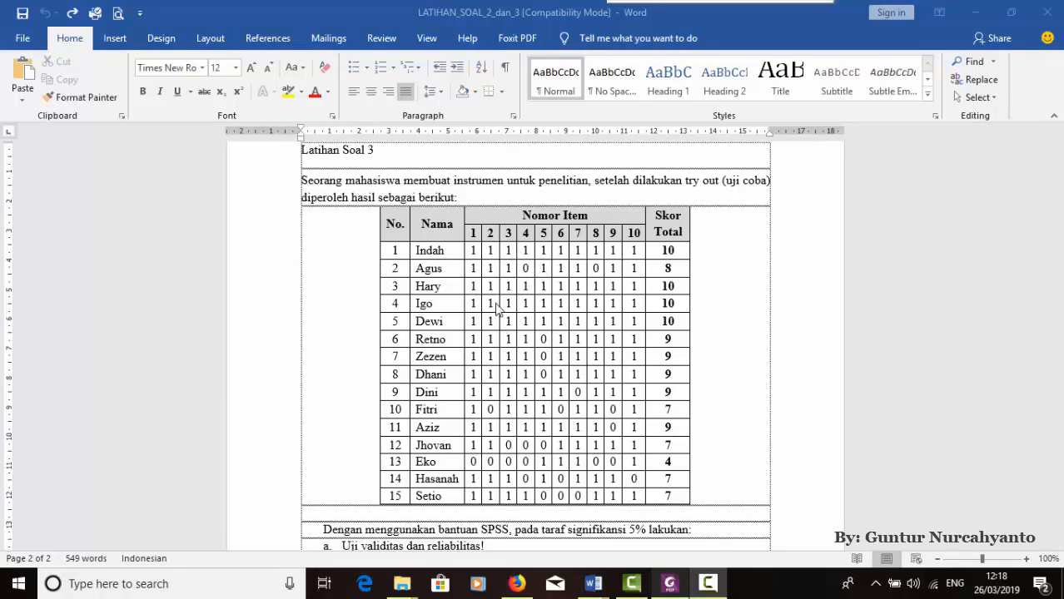
scroll(625, 384, down, 1)
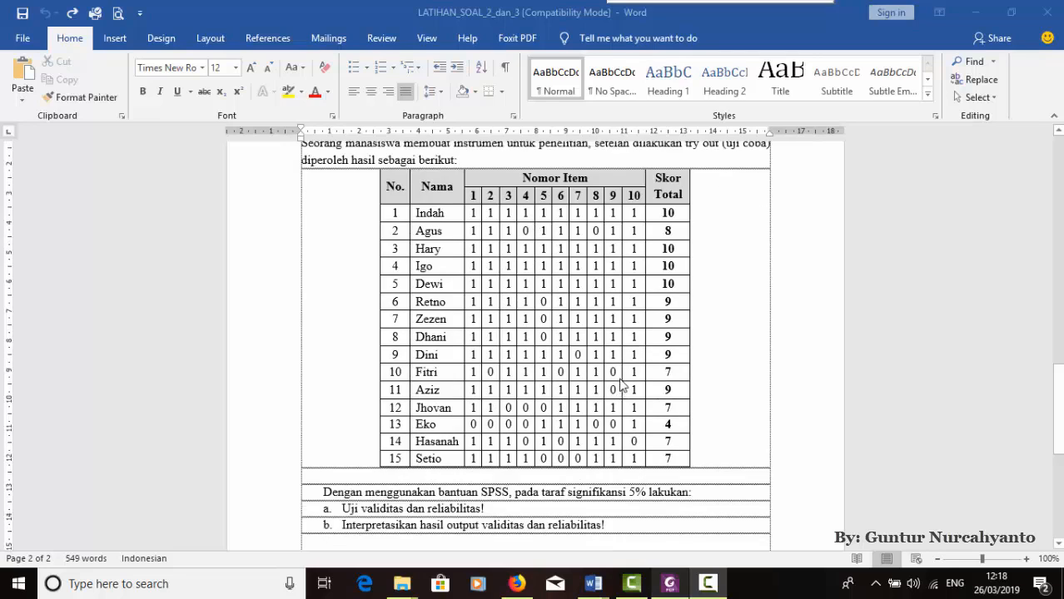
scroll(620, 379, up, 3)
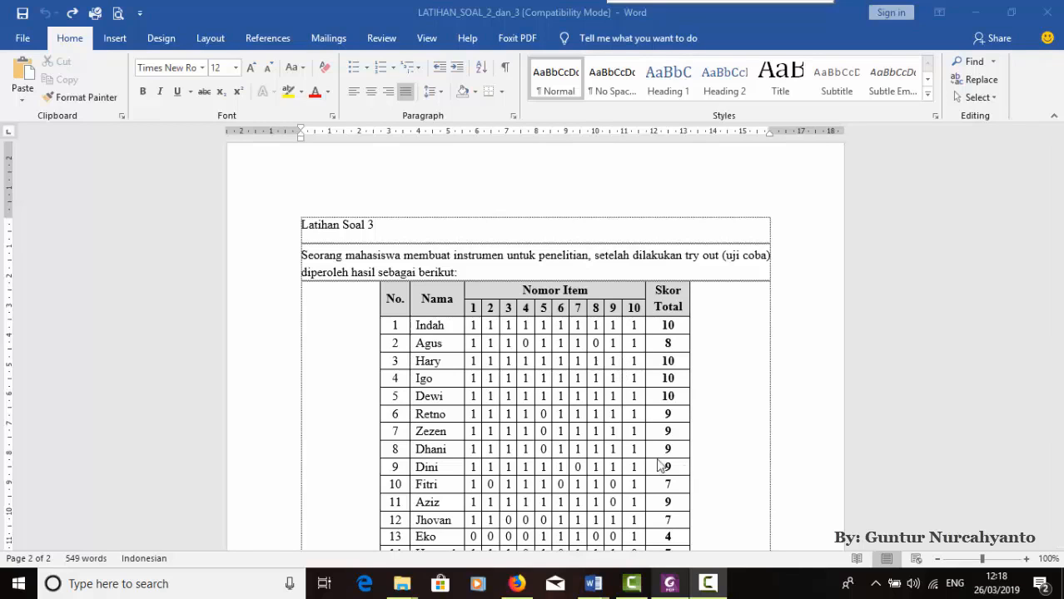
click(517, 583)
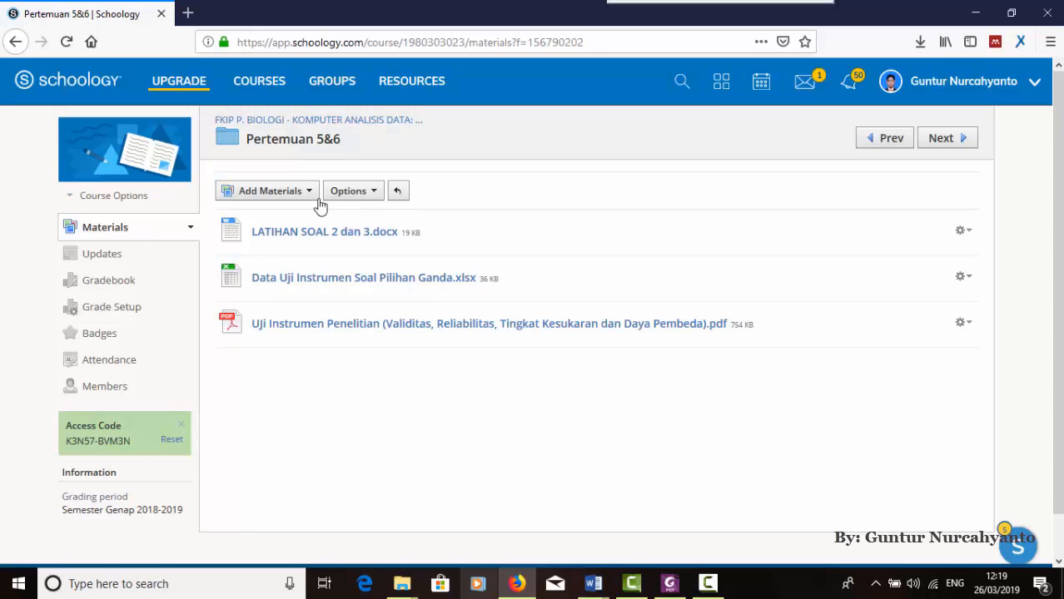
mouse_move(593, 566)
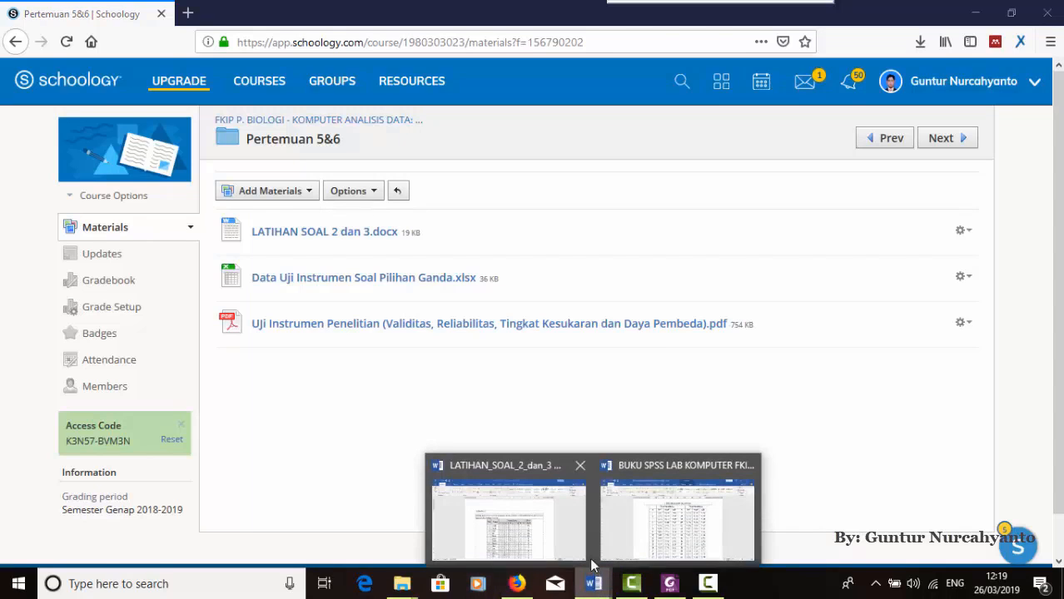
click(537, 523)
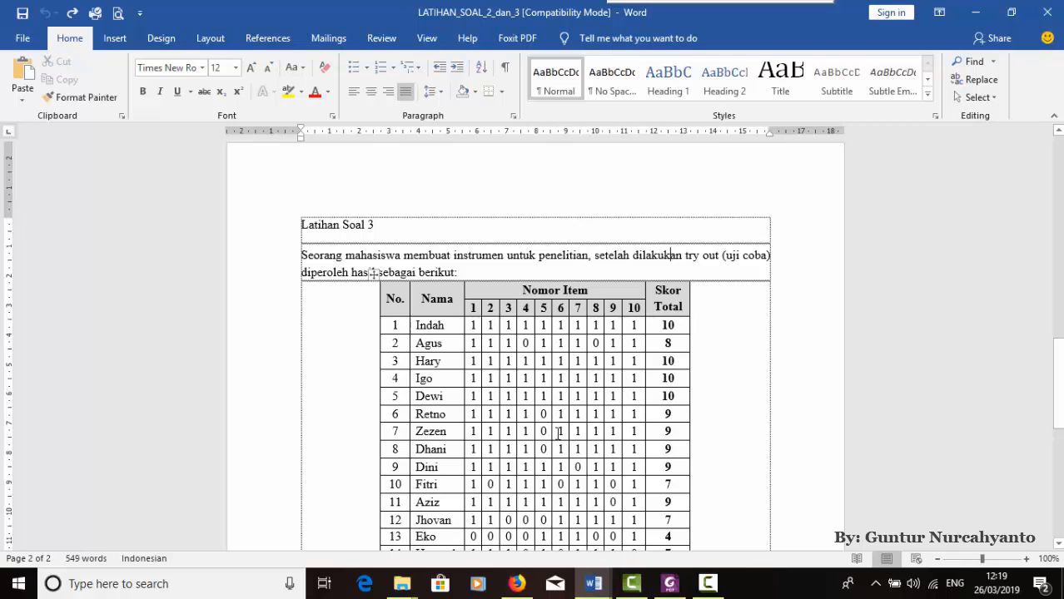
Open the Data_Uji_Instrumen_Soal_Pilihan_Ganda workbook from the SPSS folder
click(412, 582)
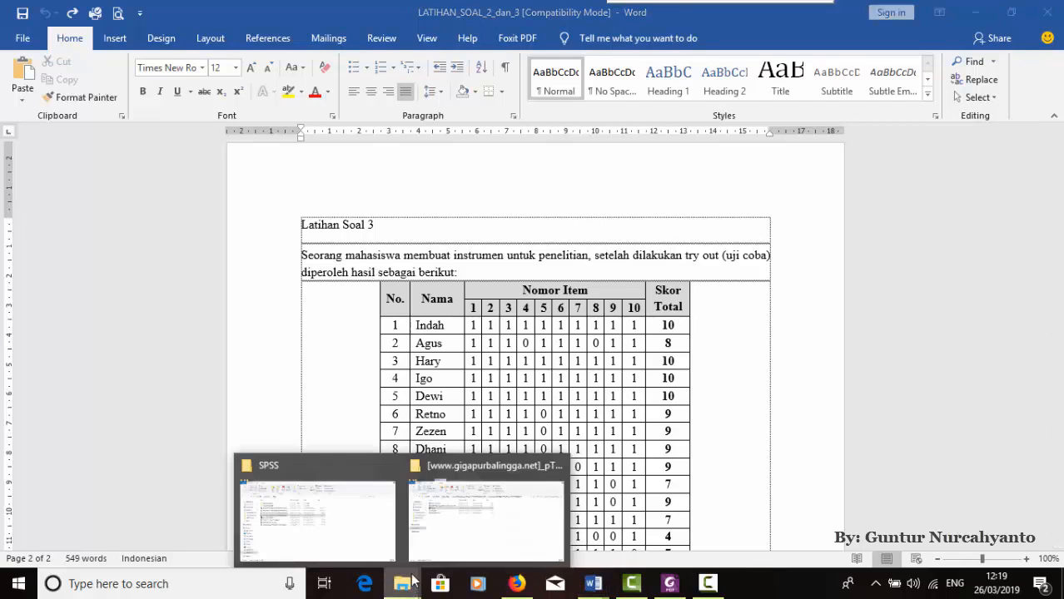
click(356, 521)
click(277, 373)
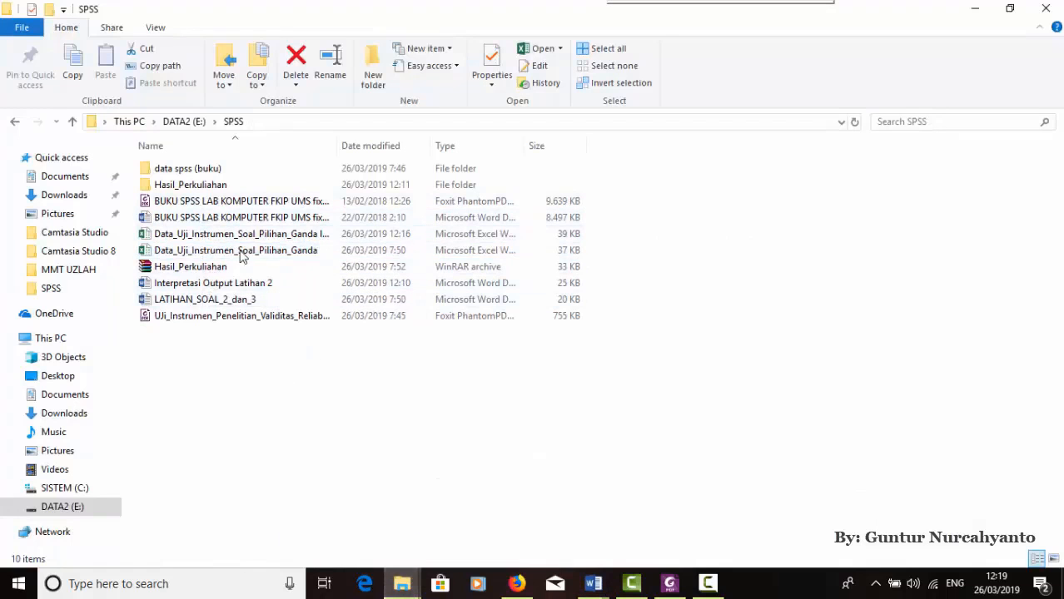
click(241, 249)
double_click(241, 250)
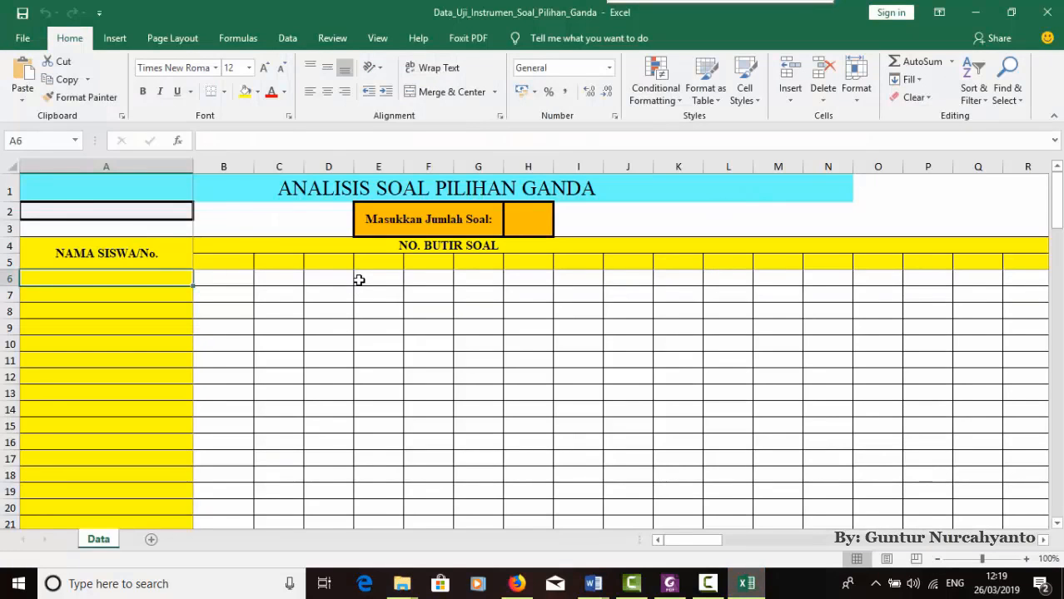
Examine the template's validity, reliability, difficulty and discrimination sections below the student score rows
scroll(360, 278, down, 5)
scroll(362, 278, down, 16)
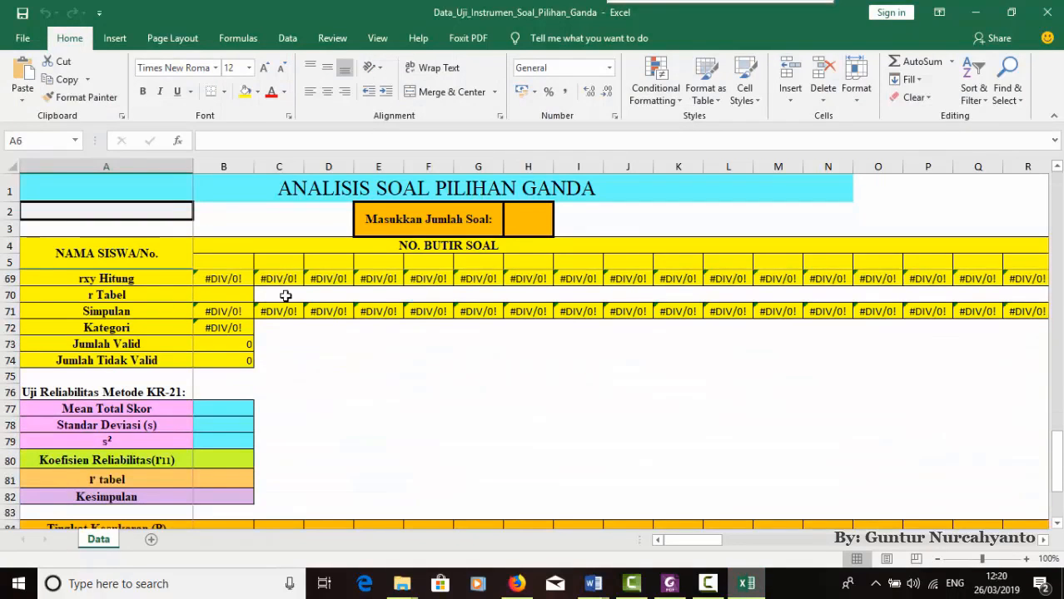
scroll(165, 366, down, 4)
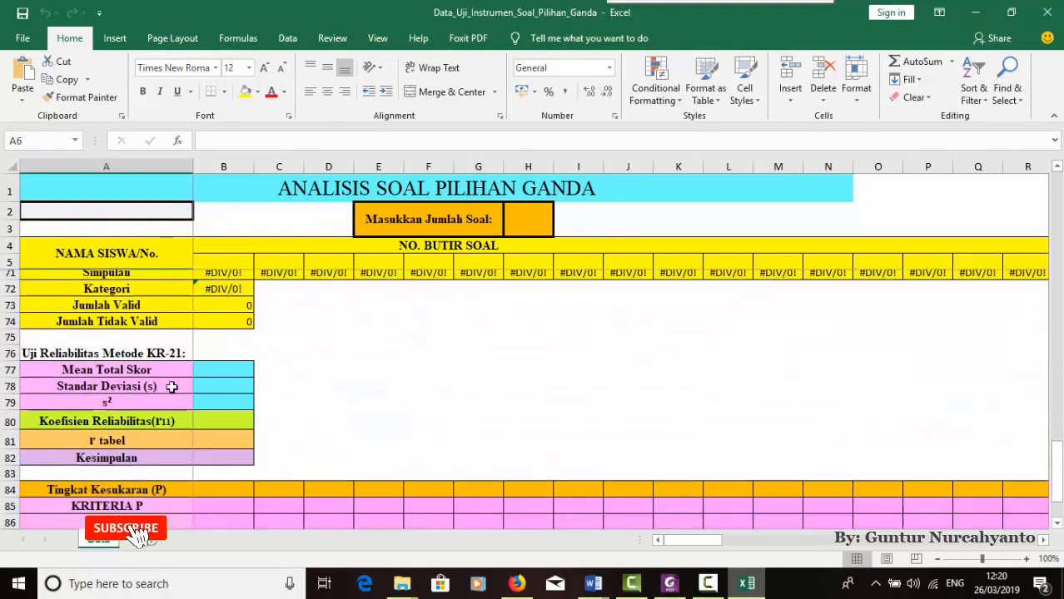
scroll(165, 390, down, 1)
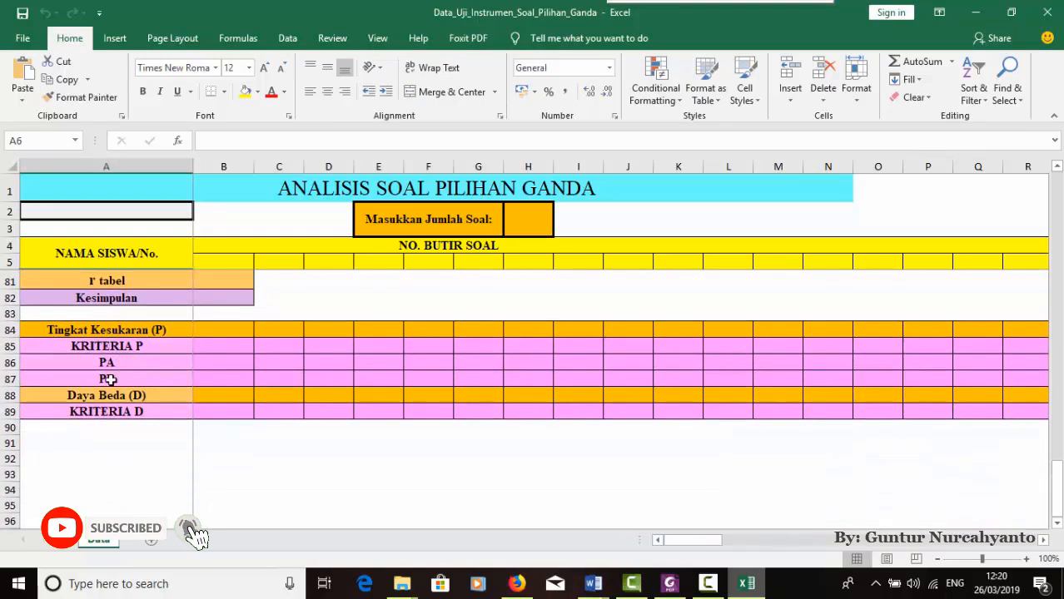
scroll(375, 388, up, 20)
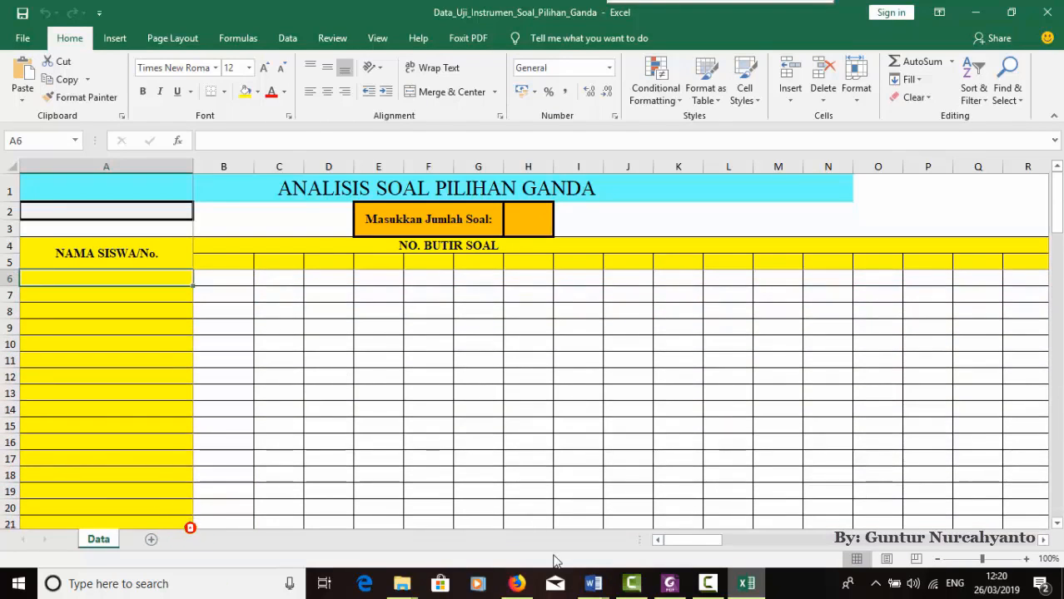
Check the Latihan Soal 3 table in Word for its item count, and set Masukkan Jumlah Soal in Excel to 10
click(593, 584)
click(537, 521)
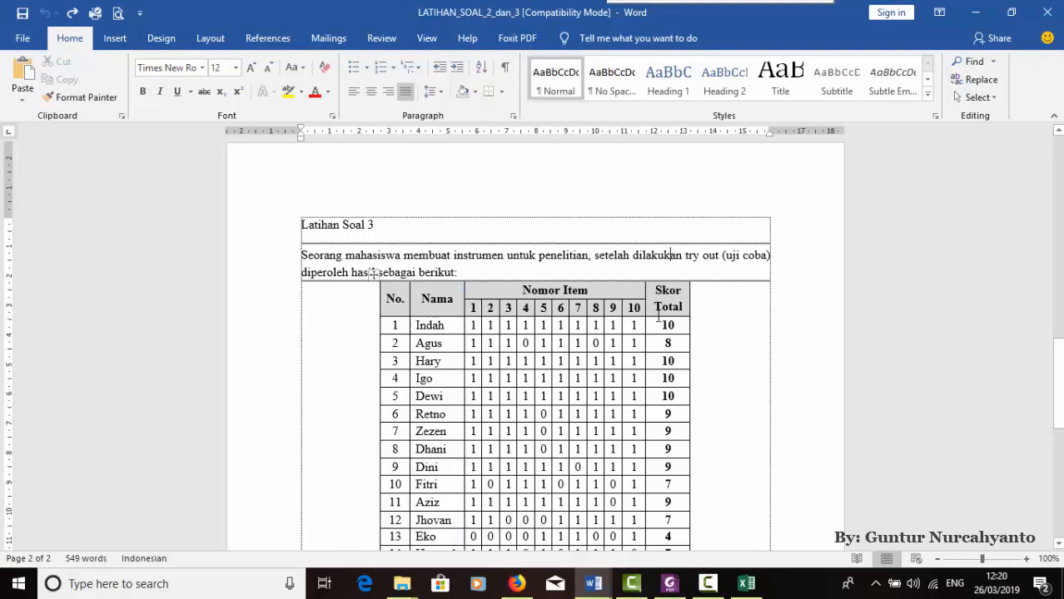
scroll(434, 349, down, 1)
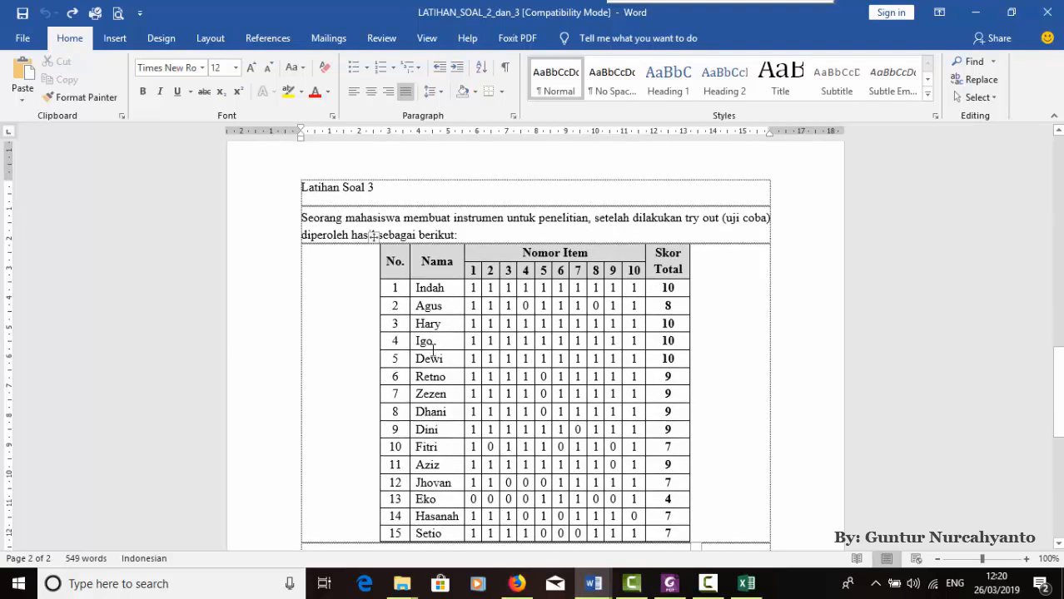
scroll(403, 487, down, 1)
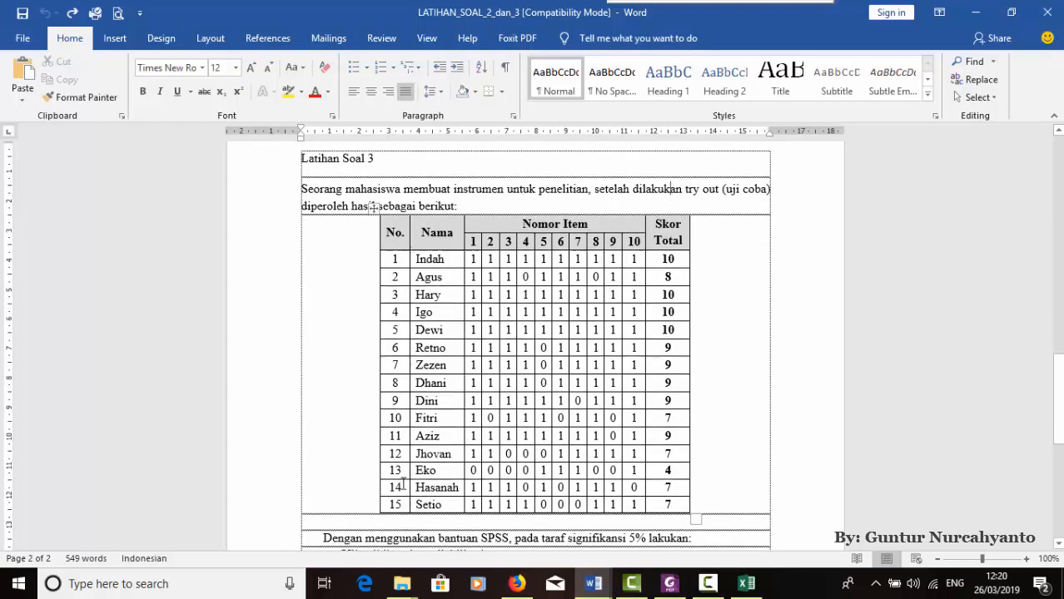
scroll(404, 451, up, 1)
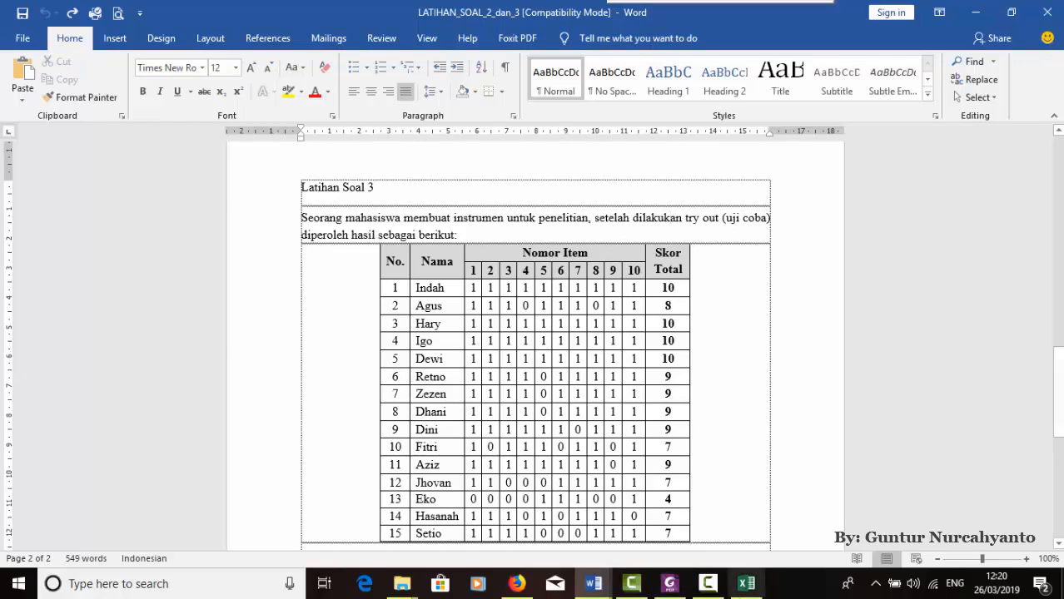
click(743, 583)
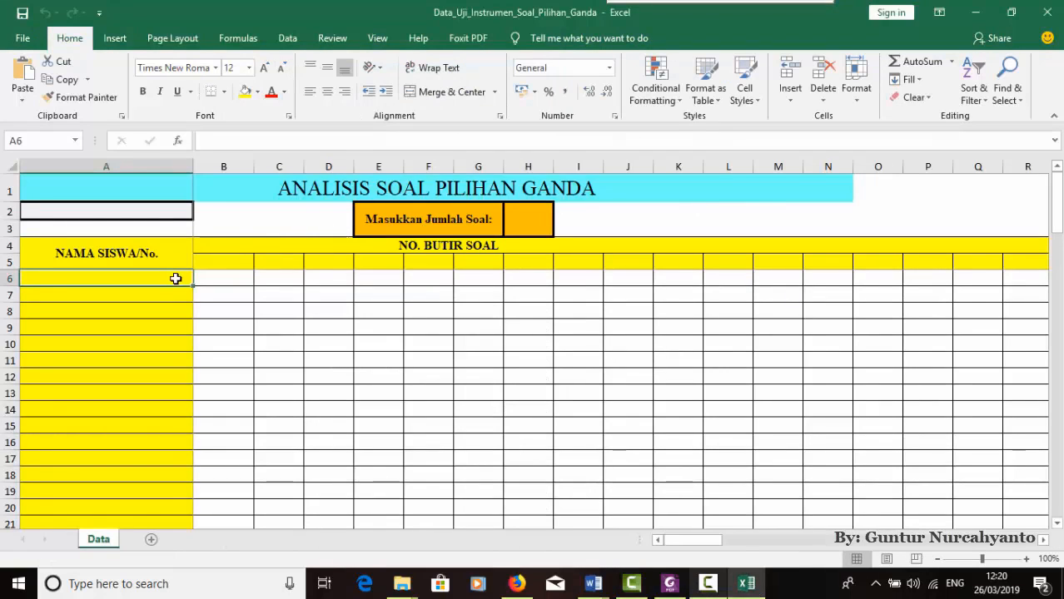
click(536, 219)
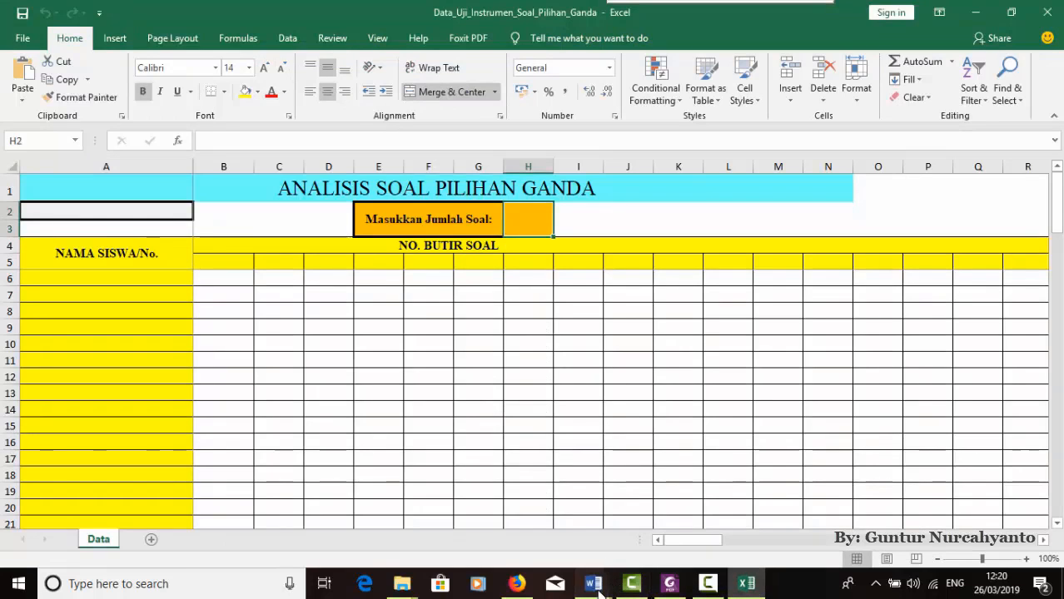
mouse_move(592, 584)
click(557, 524)
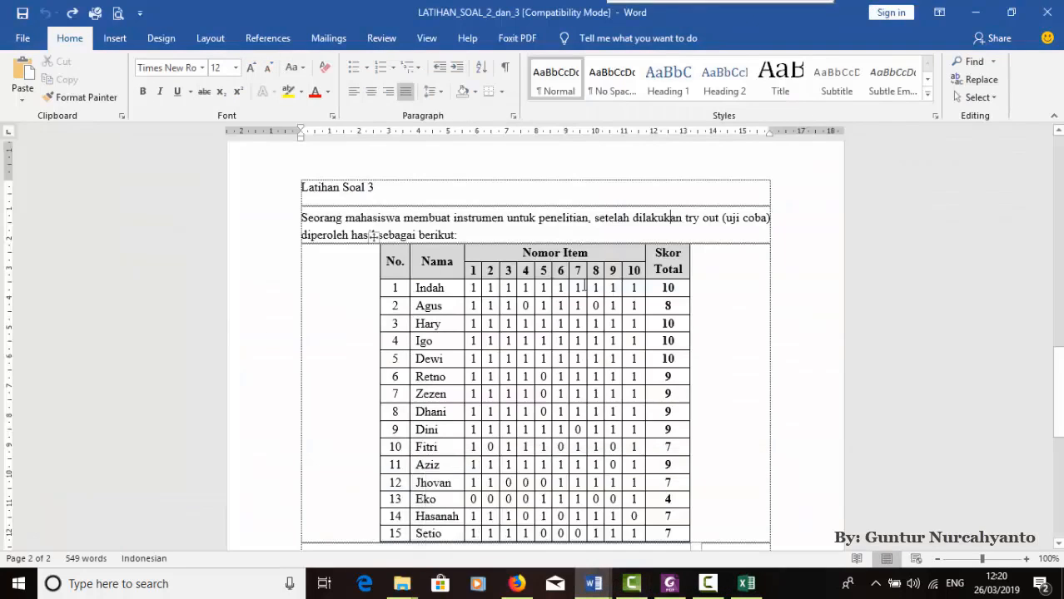
click(746, 584)
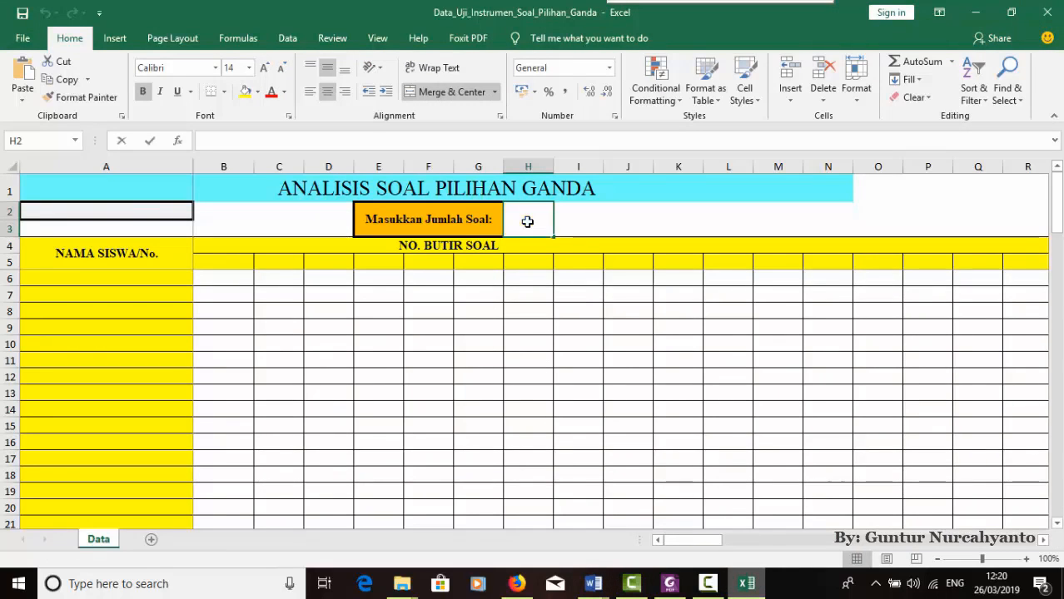
text(10)
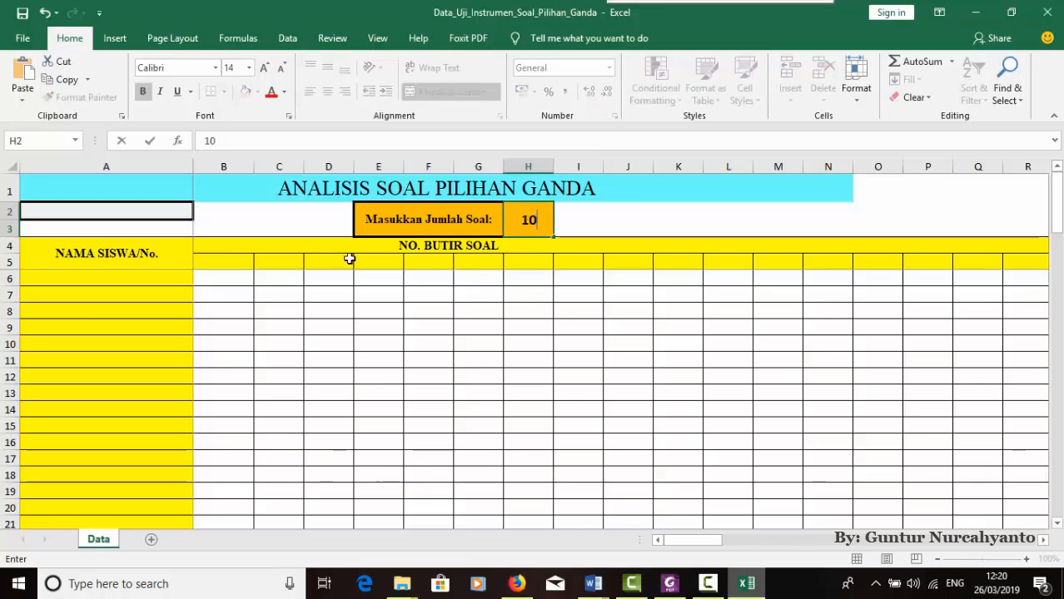
click(114, 276)
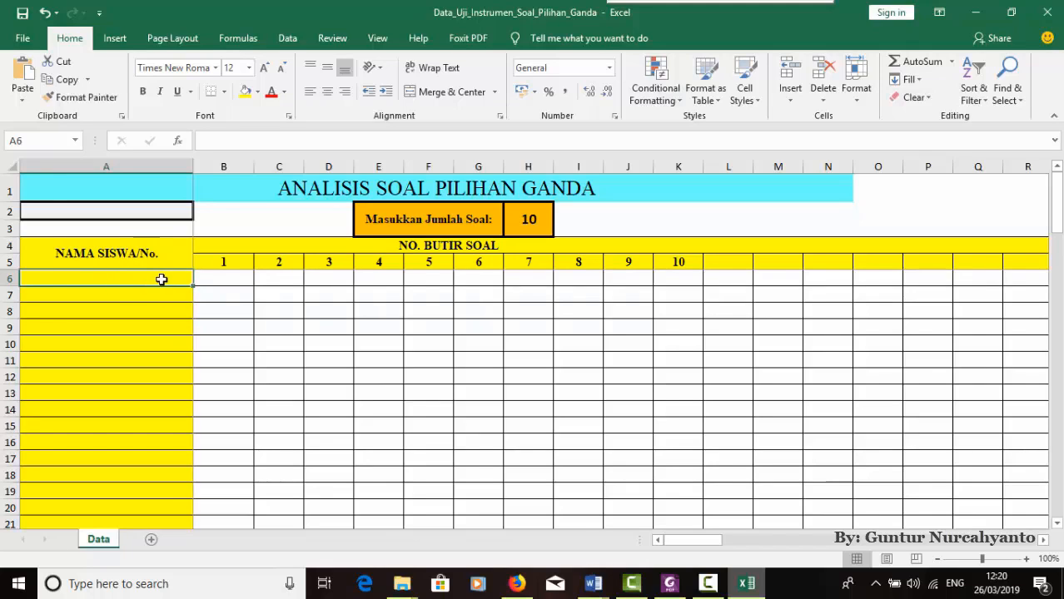
Copy the 15 student names with their scores for items 1 to 10 from Word, and select cell A6 in Excel
click(239, 277)
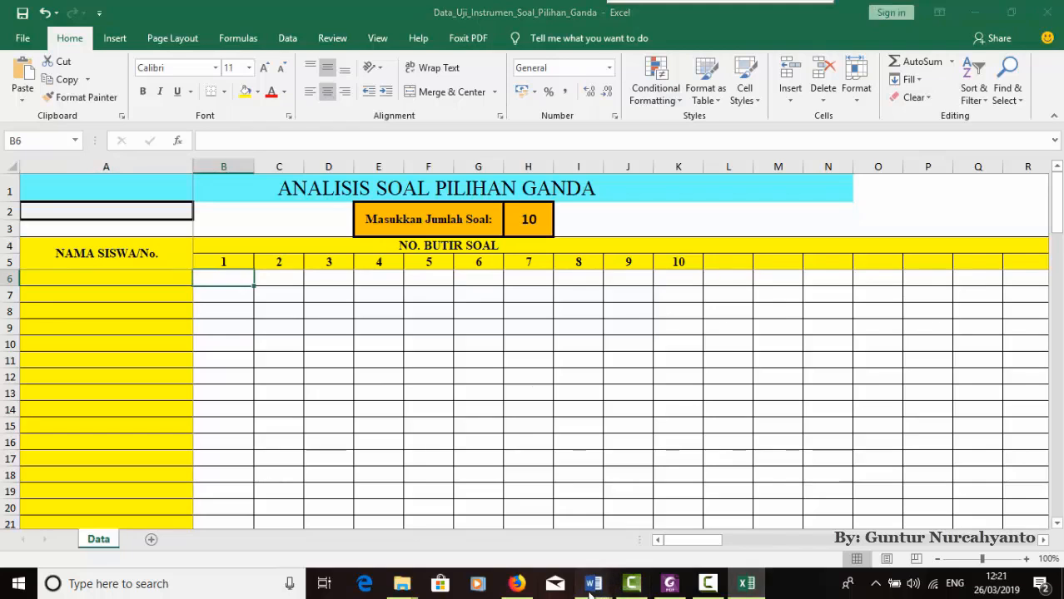
mouse_move(592, 583)
click(551, 533)
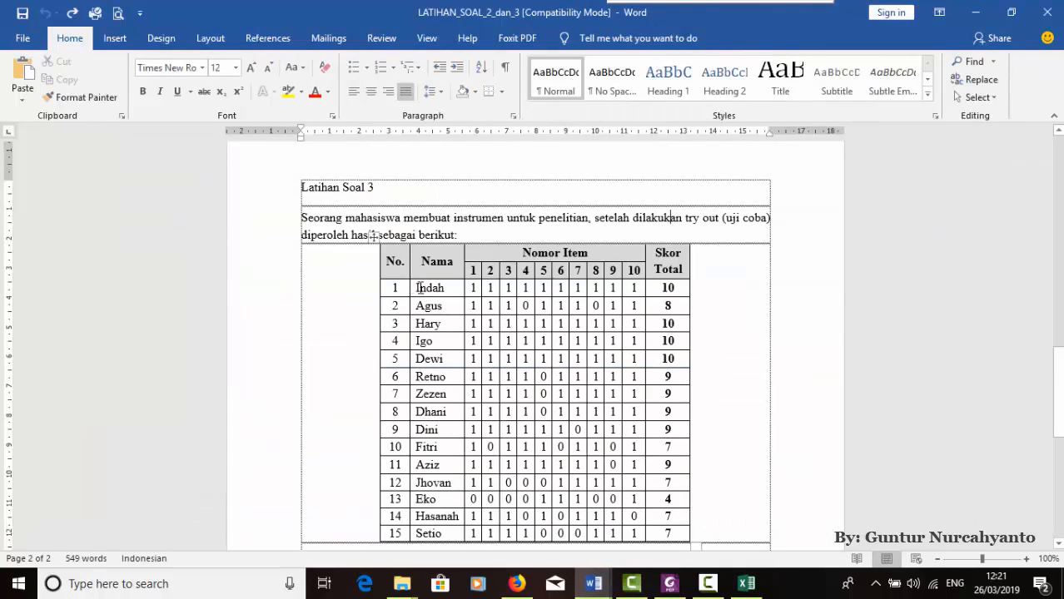
drag(419, 287, 635, 532)
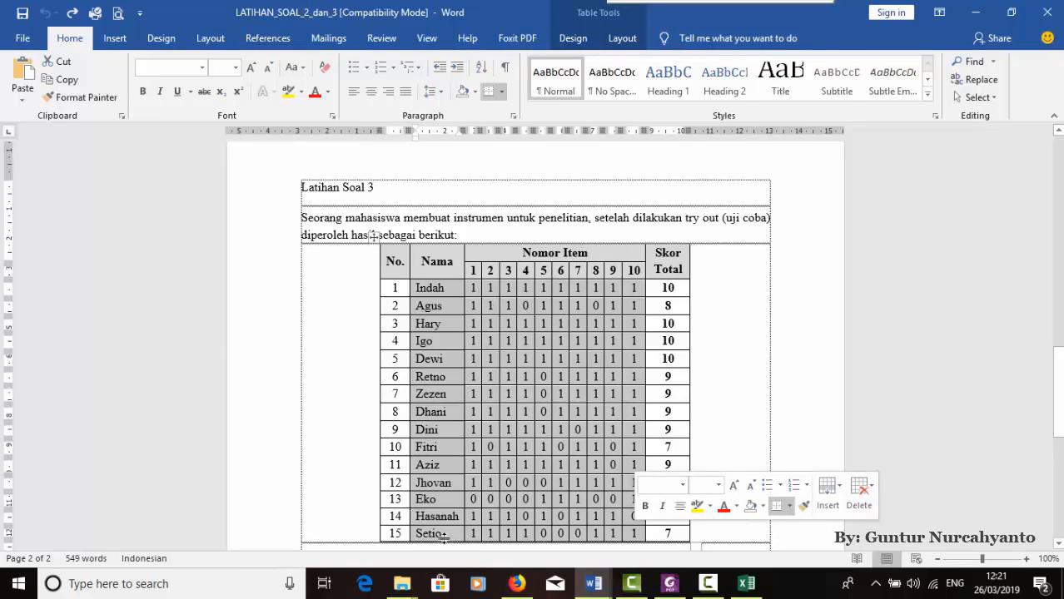
right_click(443, 304)
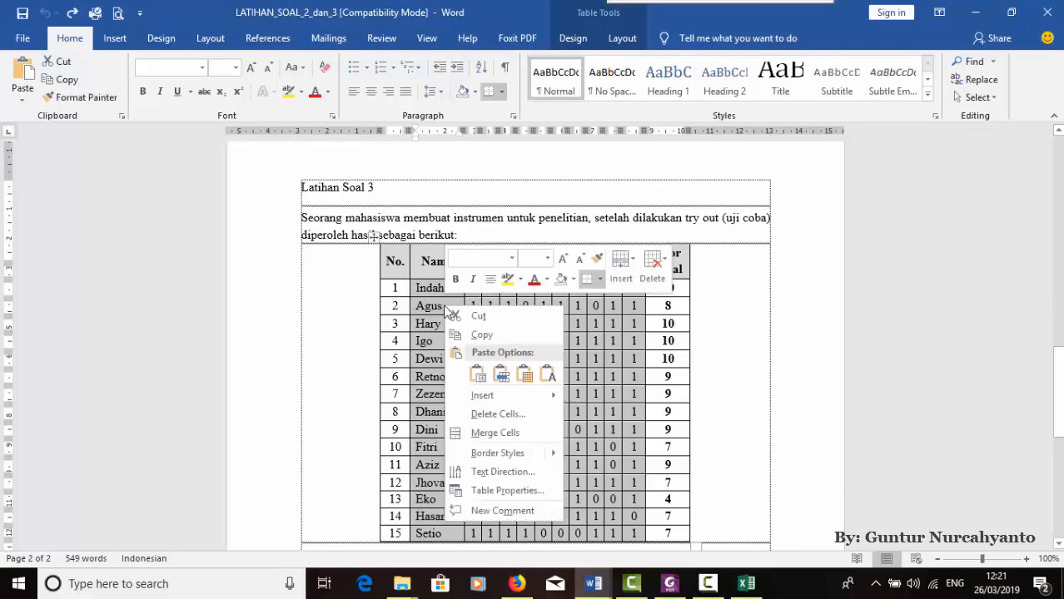
click(481, 333)
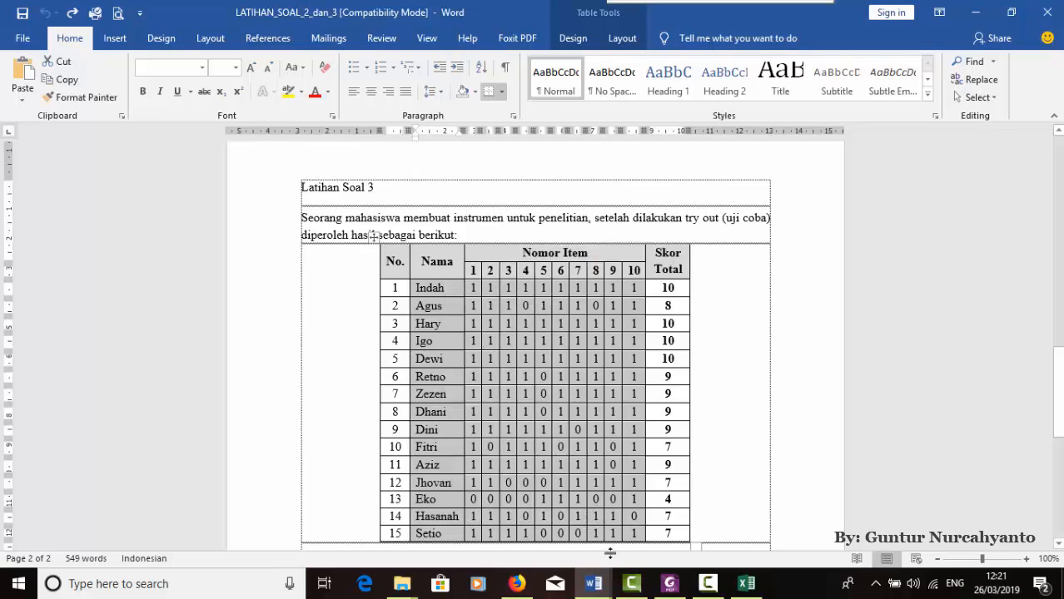
click(746, 584)
click(84, 283)
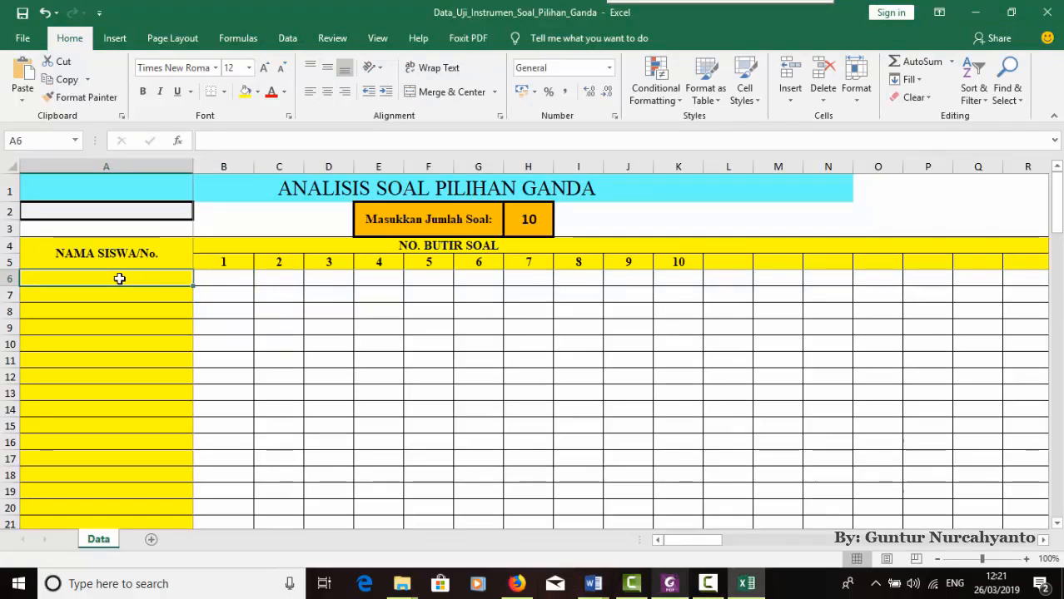
right_click(119, 279)
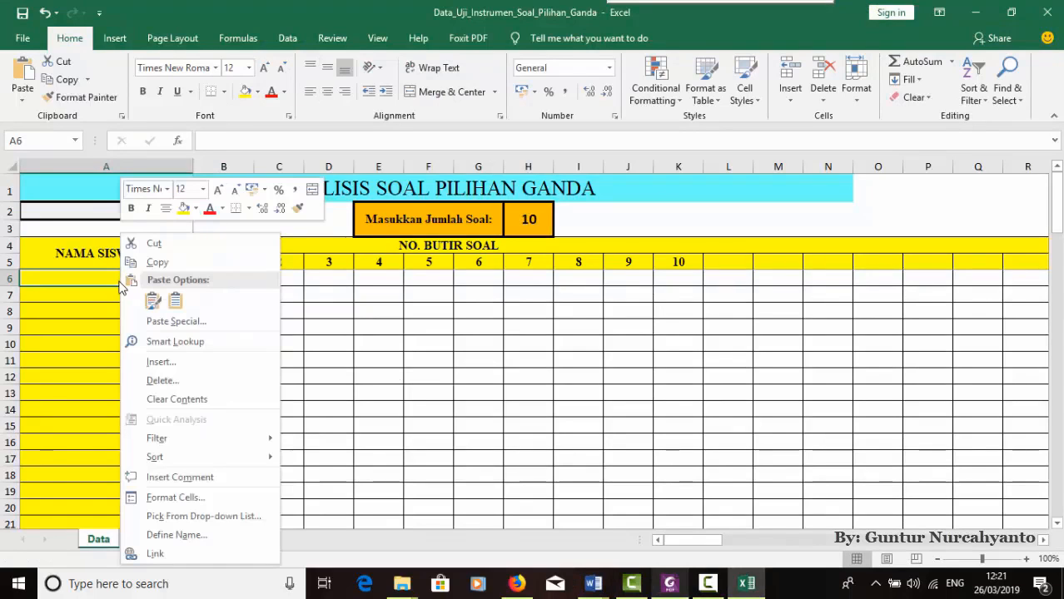
click(71, 281)
right_click(72, 279)
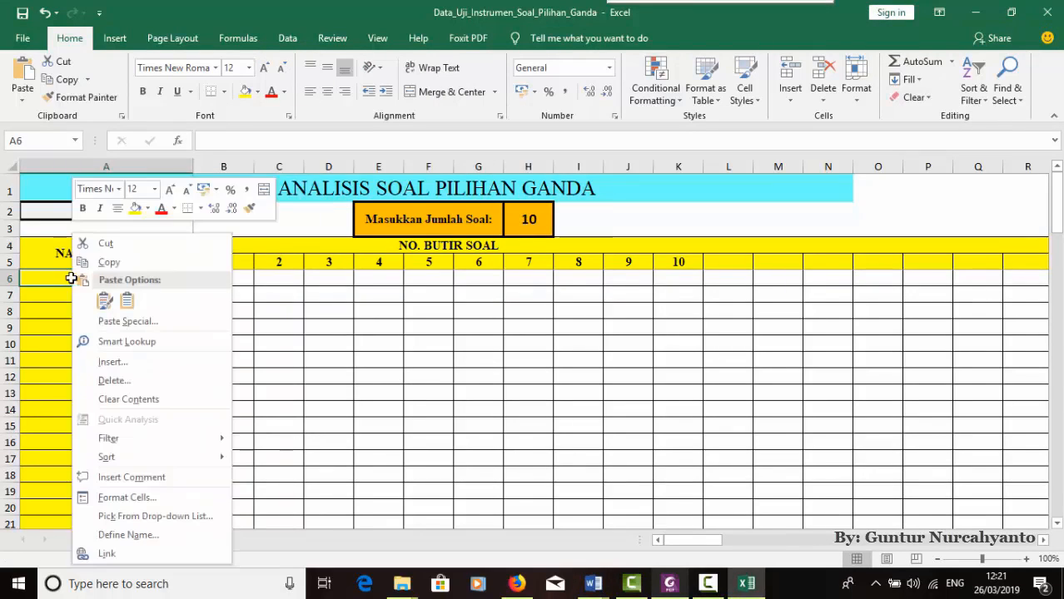
click(63, 281)
right_click(62, 280)
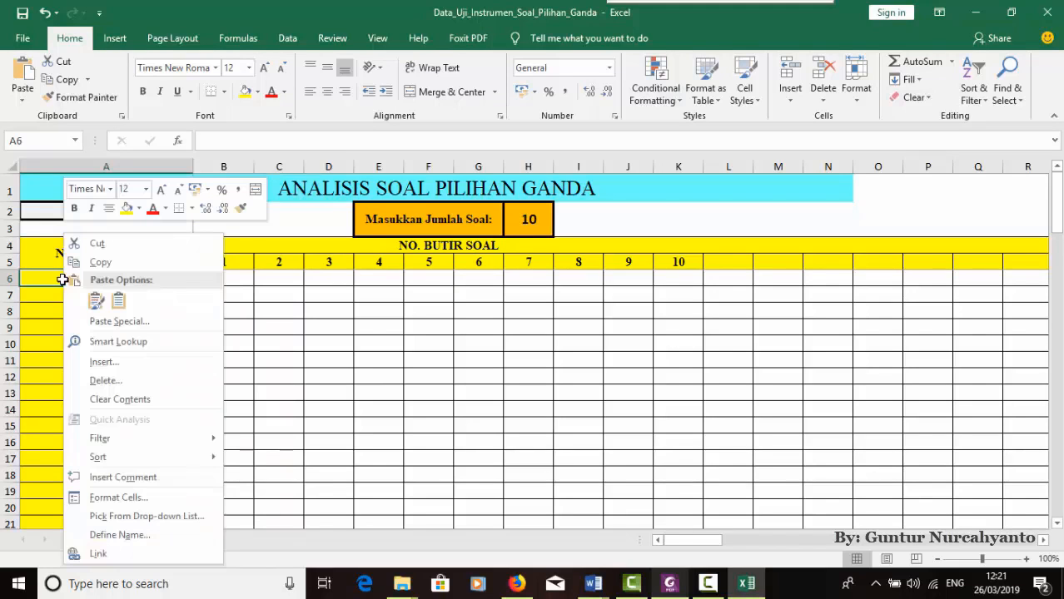
click(106, 322)
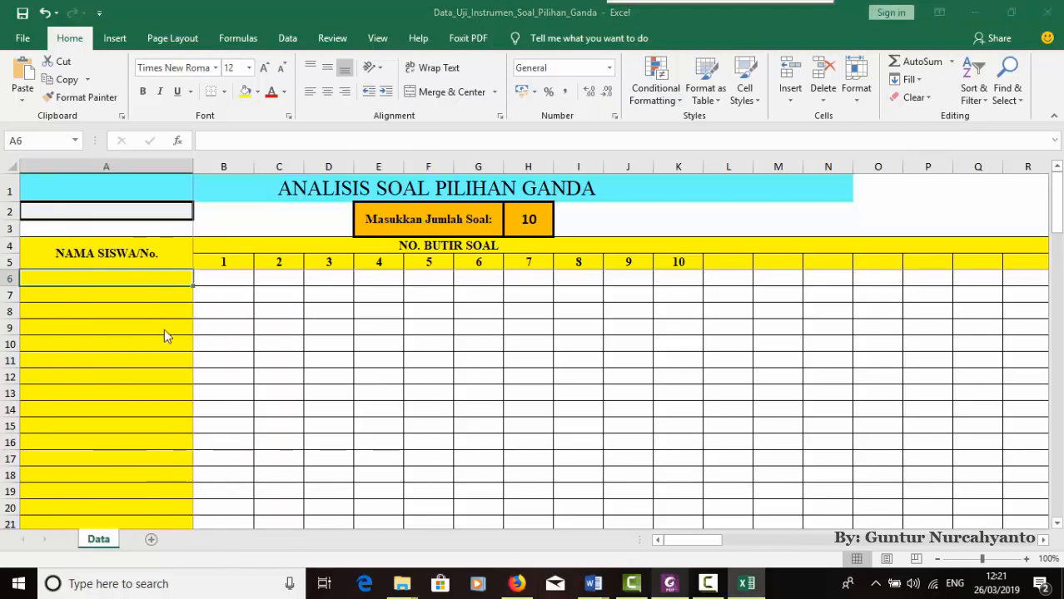
click(87, 259)
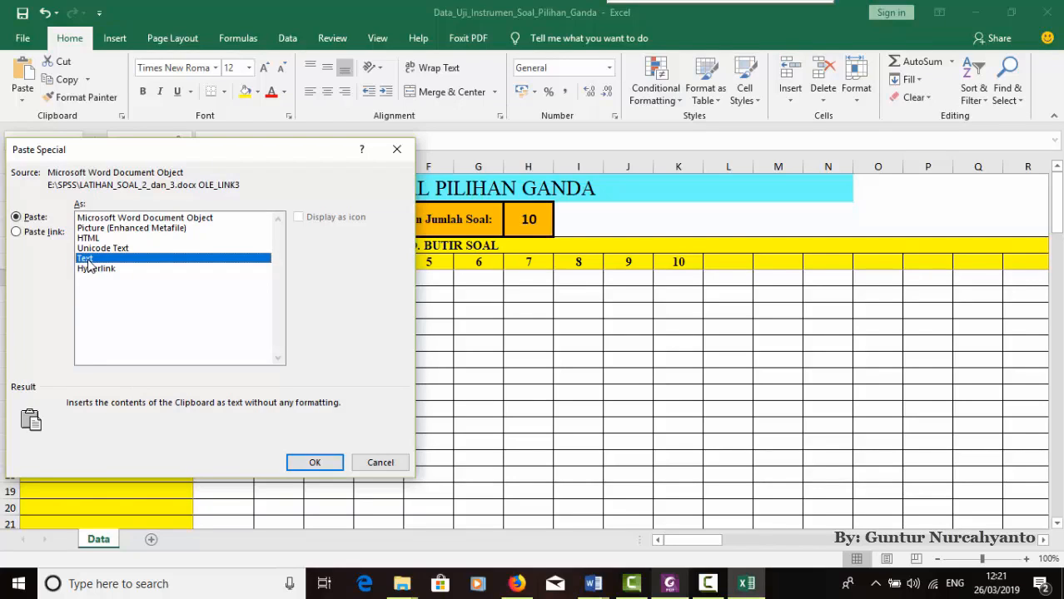
click(380, 462)
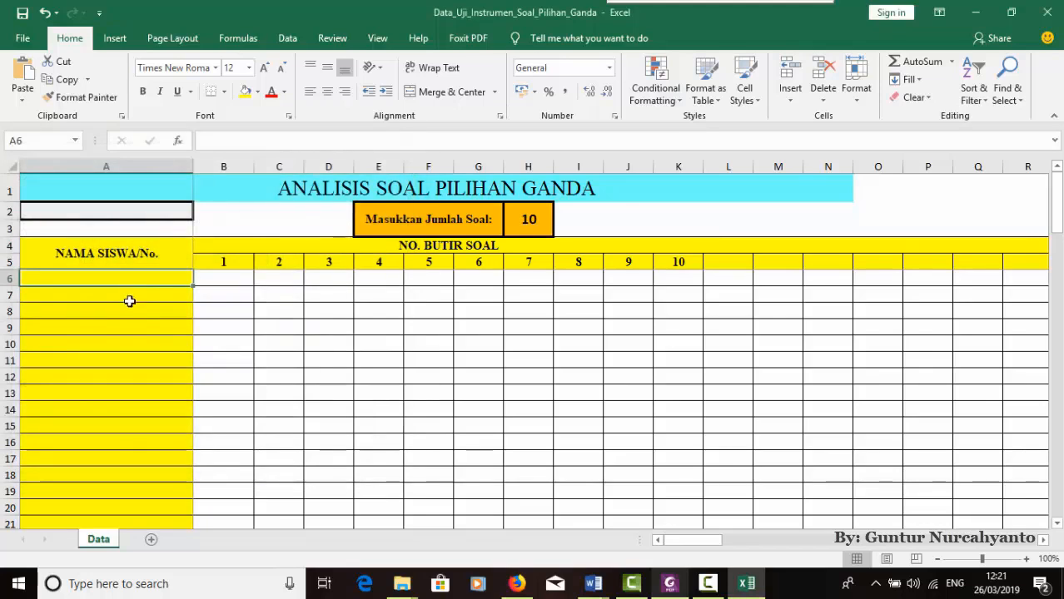
Paste the copied student names and item scores as plain text into the score table starting at cell A6
right_click(129, 283)
click(185, 323)
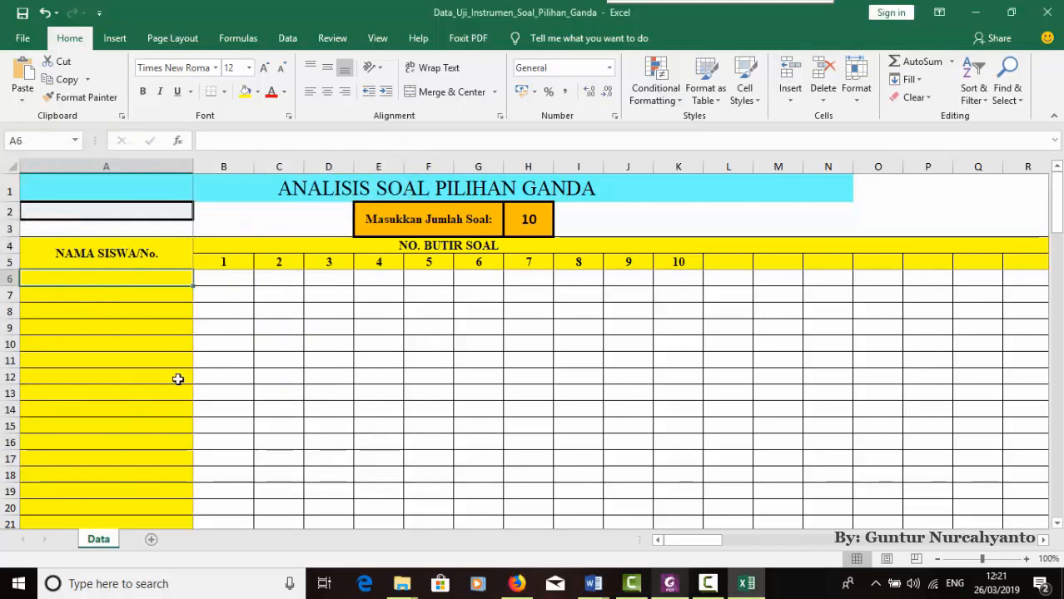
click(99, 265)
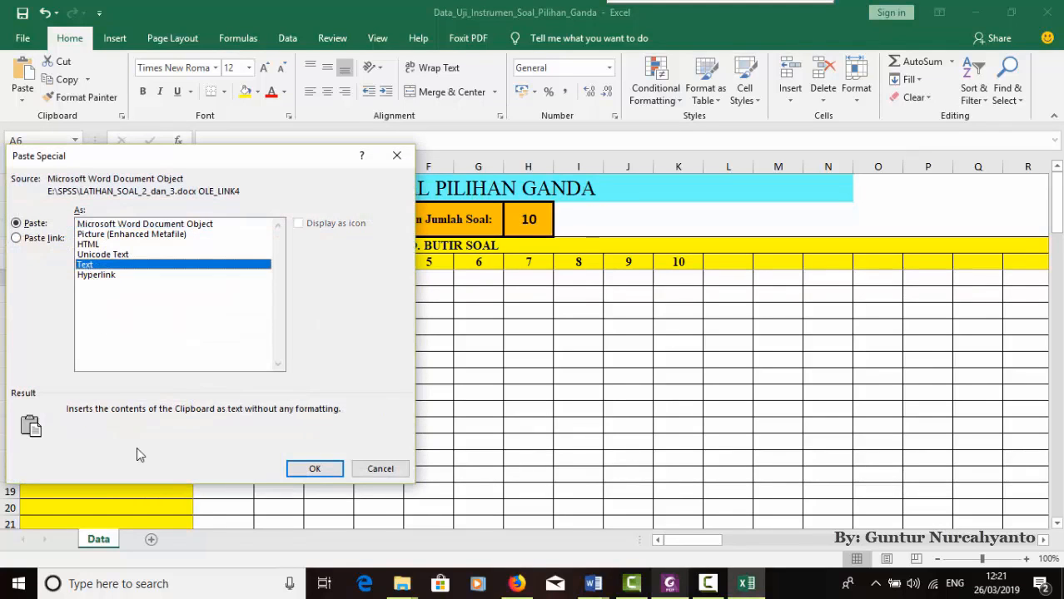
click(314, 469)
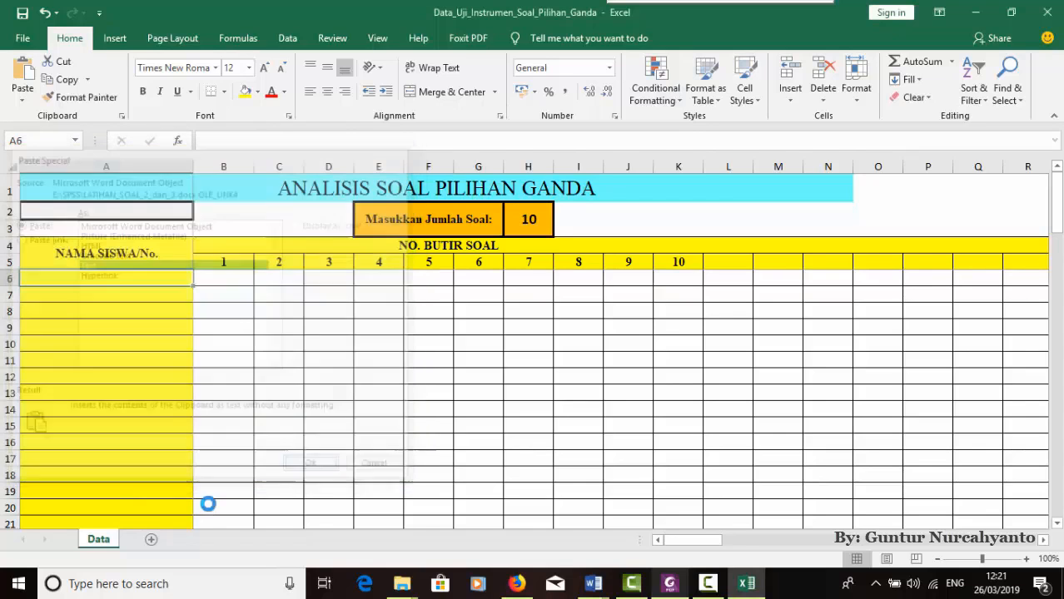
scroll(381, 375, down, 1)
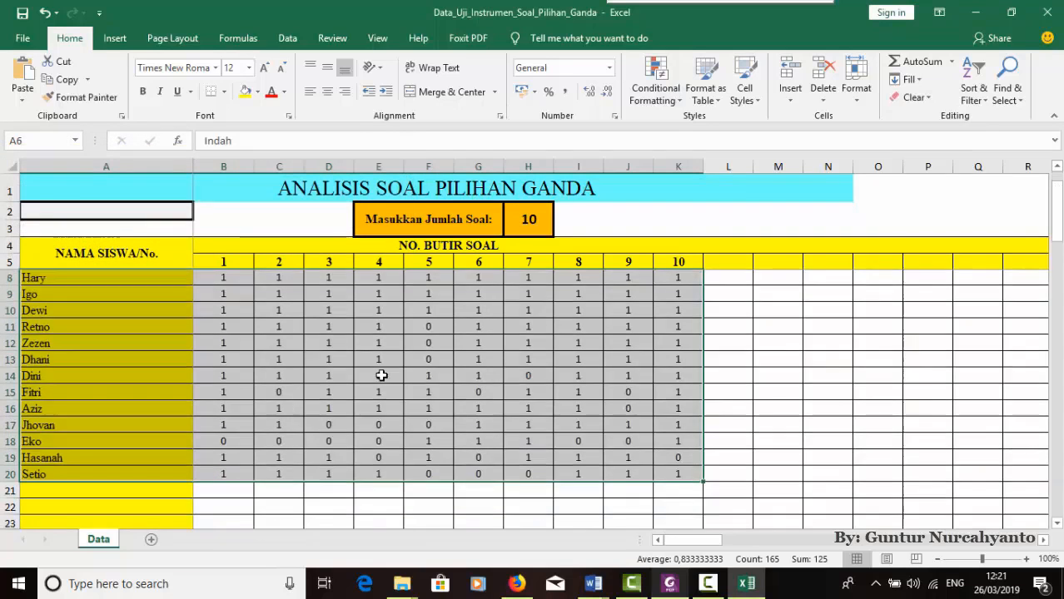
scroll(381, 375, down, 1)
scroll(382, 375, up, 2)
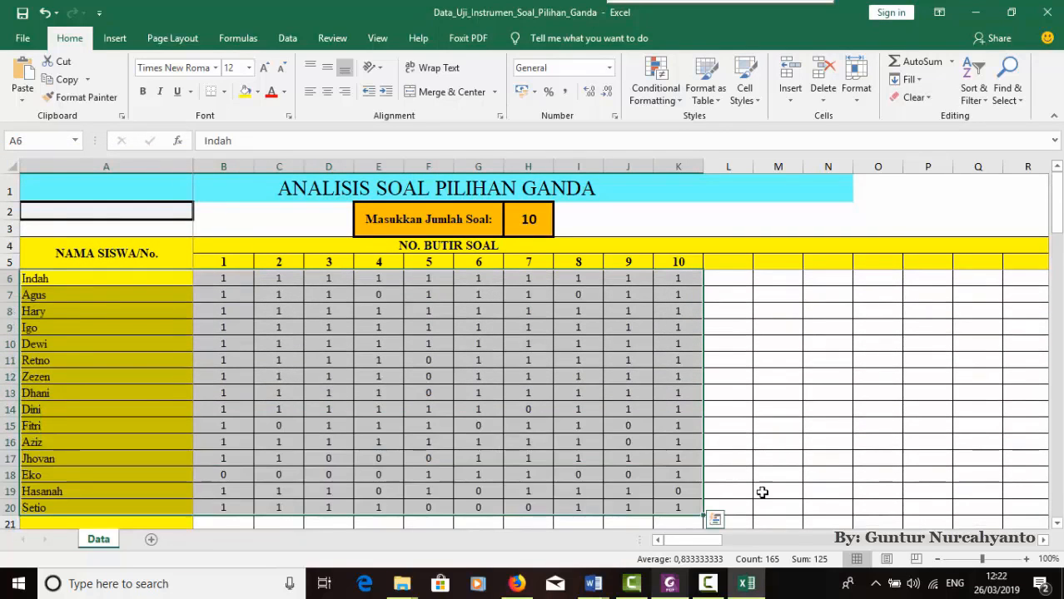
Check the Skor Siswa column for the pasted students and the Uji Validitas rows below the score table
drag(705, 539, 1032, 546)
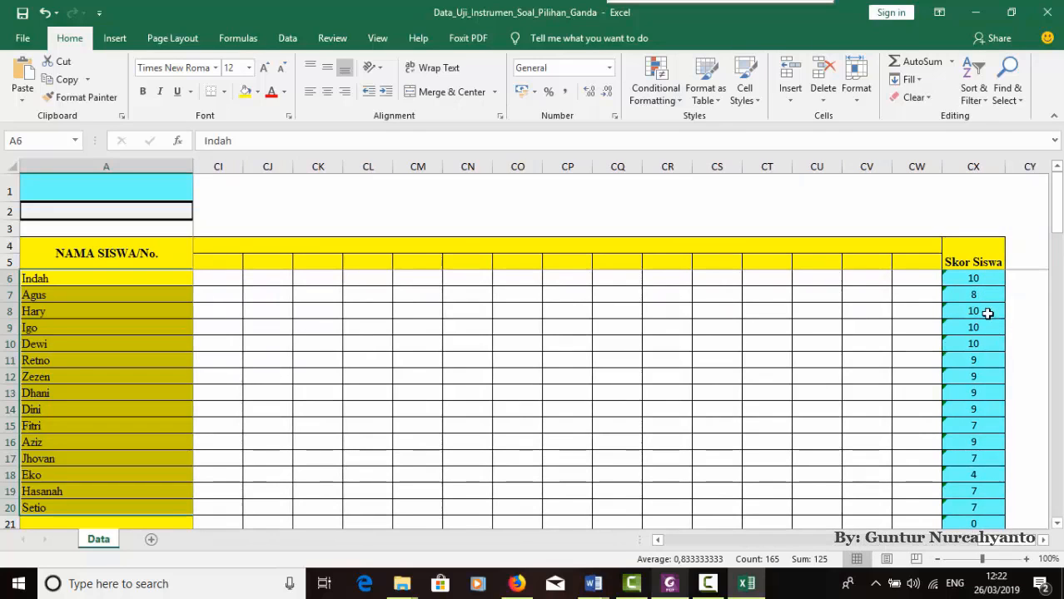
scroll(974, 406, down, 3)
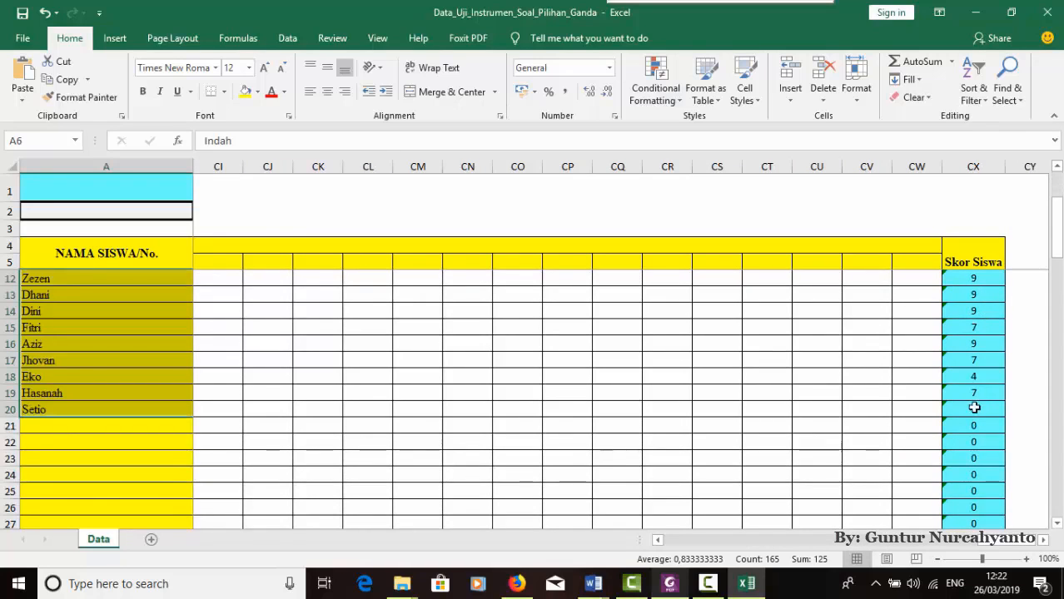
drag(1000, 542, 339, 548)
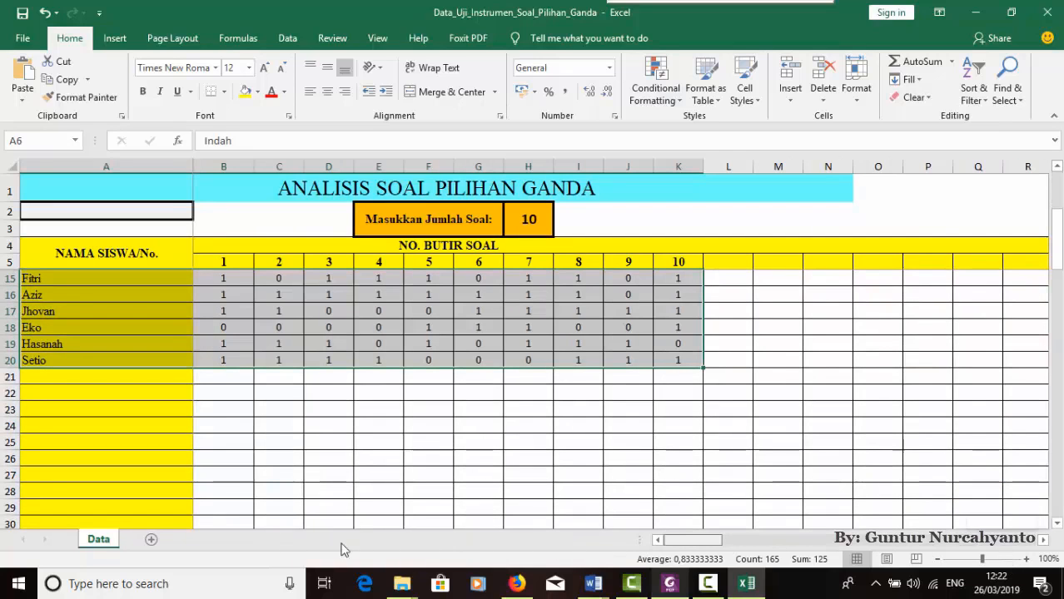
scroll(516, 405, down, 2)
scroll(516, 406, down, 10)
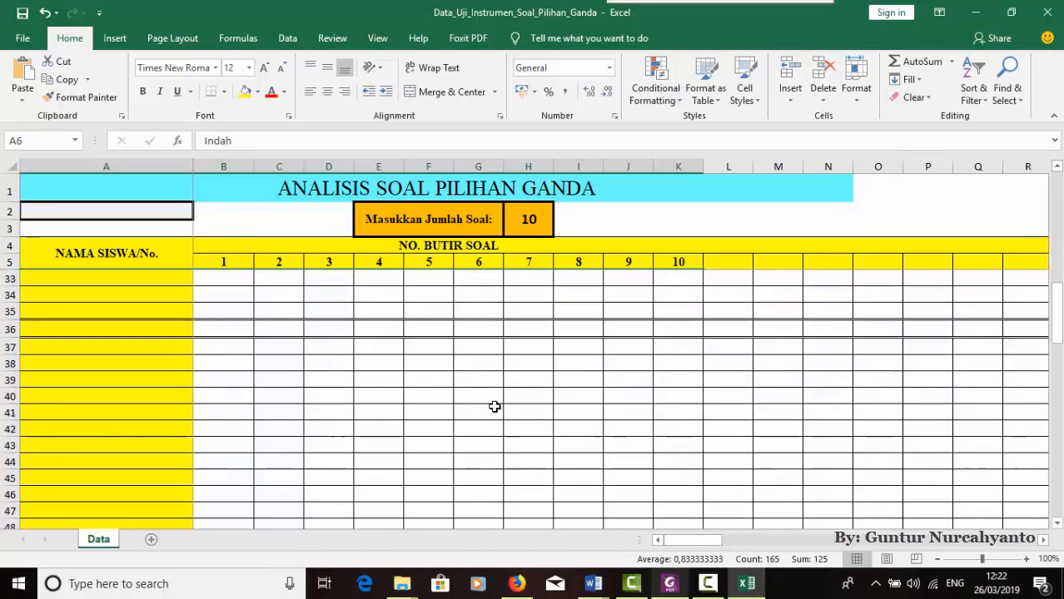
scroll(491, 407, down, 5)
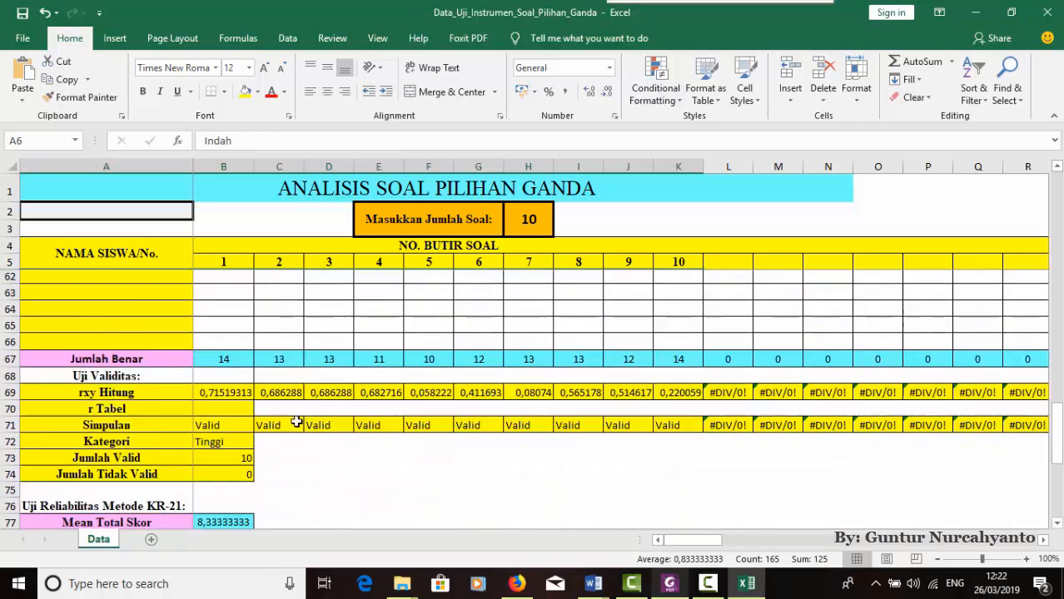
click(221, 400)
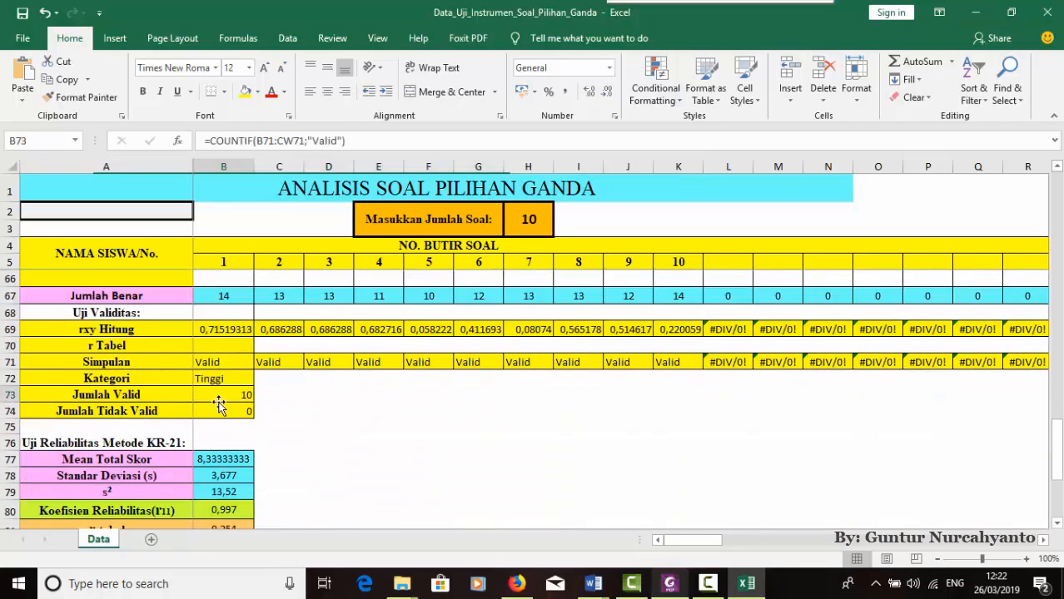
click(188, 362)
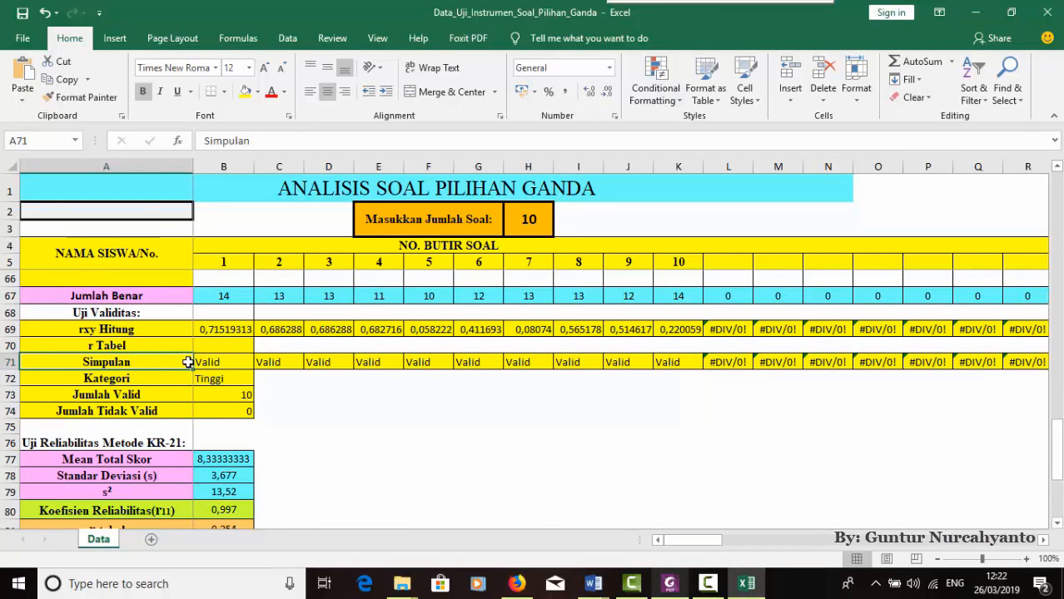
Check how many students are listed in the Excel score table and in the Latihan Soal 3 table in Word
click(228, 345)
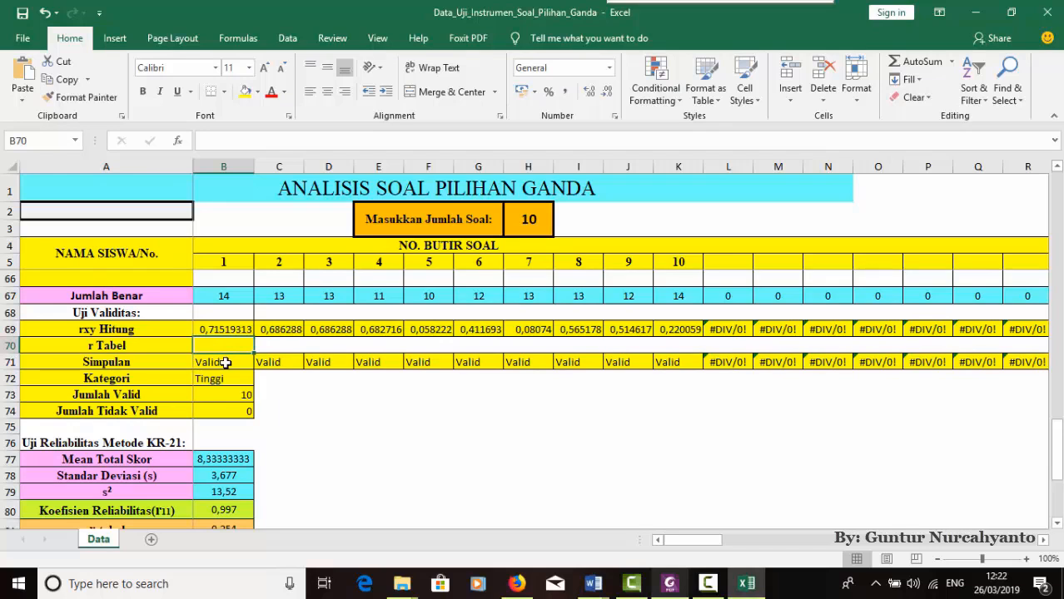
scroll(225, 362, up, 18)
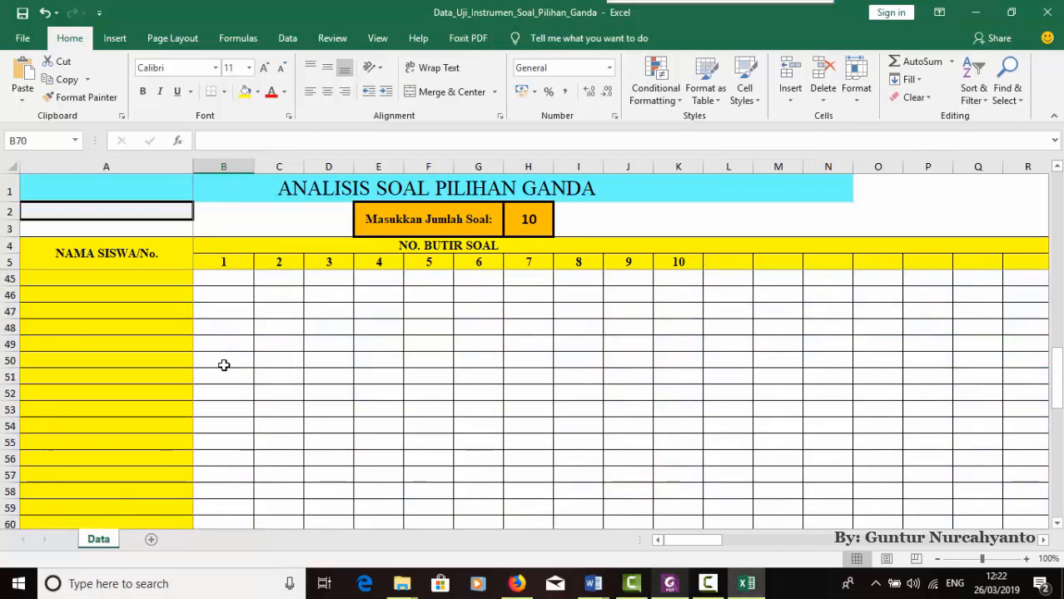
scroll(223, 364, up, 2)
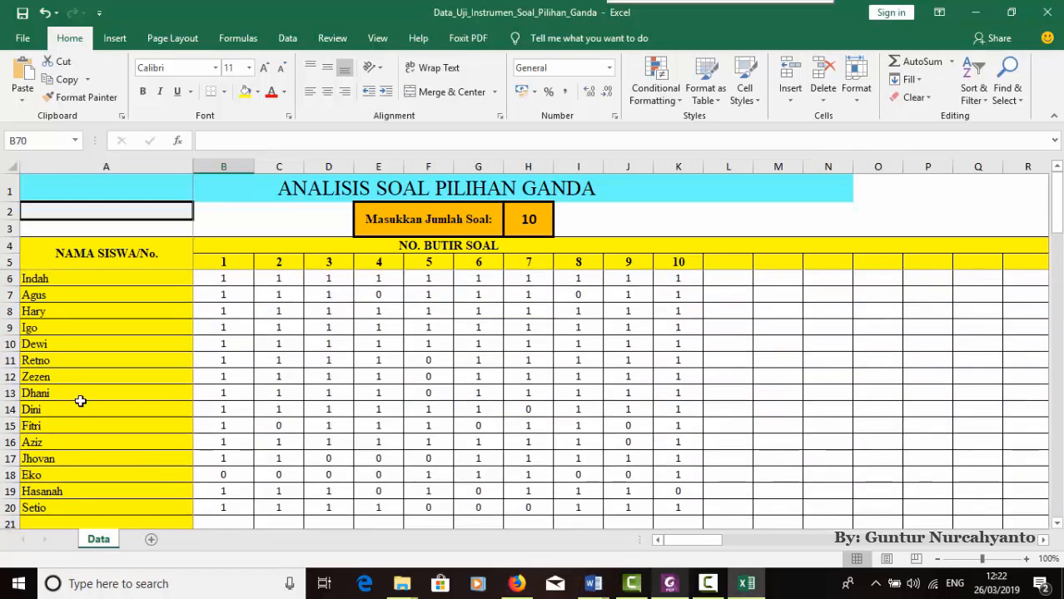
mouse_move(593, 583)
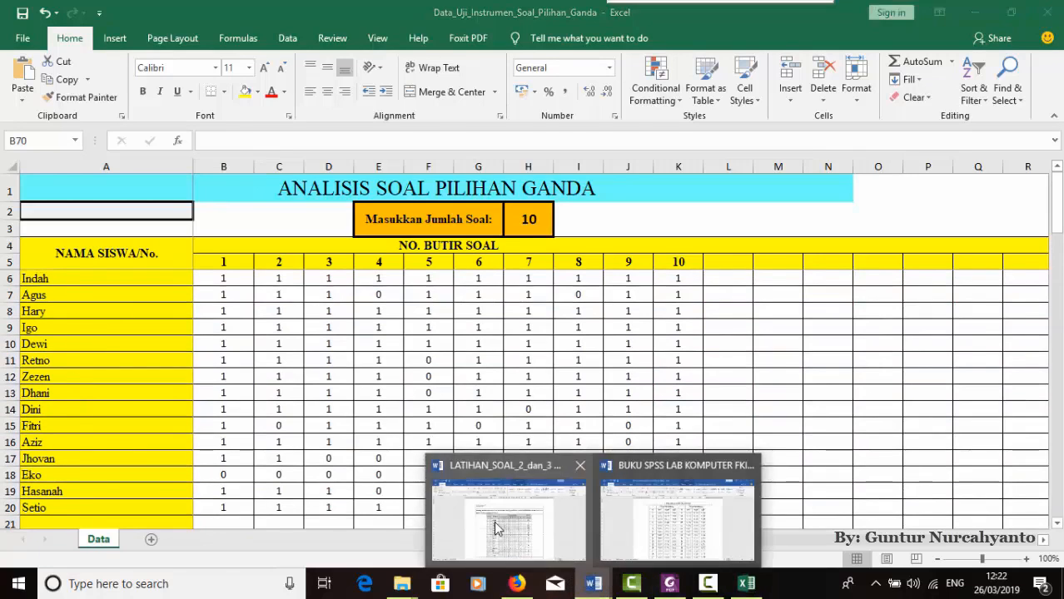
click(507, 520)
click(418, 376)
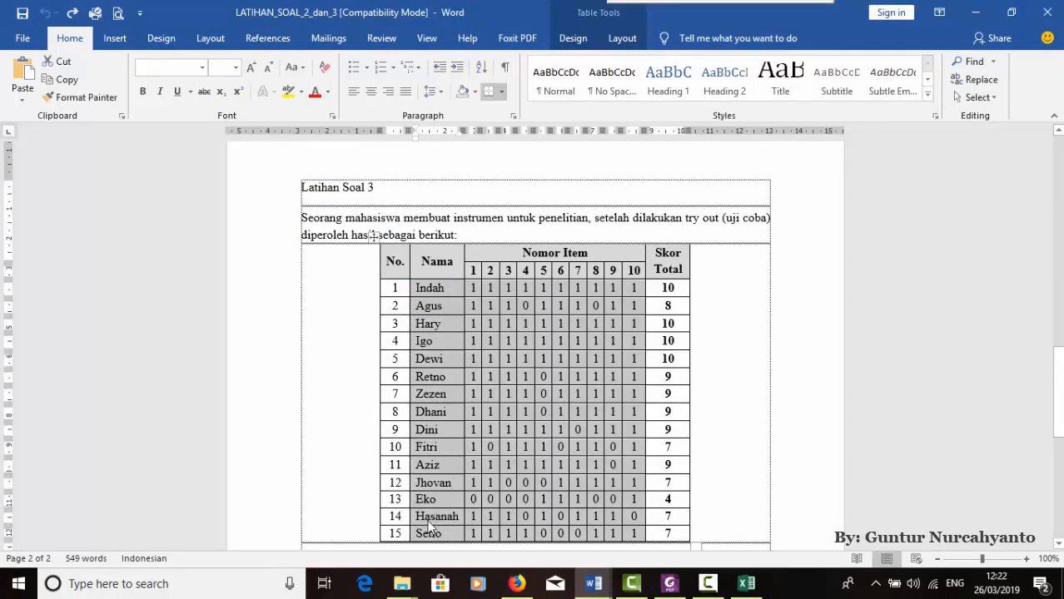
Look up the r Tabel value for N 15 at the 0.05 significance level in the BUKU SPSS Word document
click(592, 584)
click(656, 543)
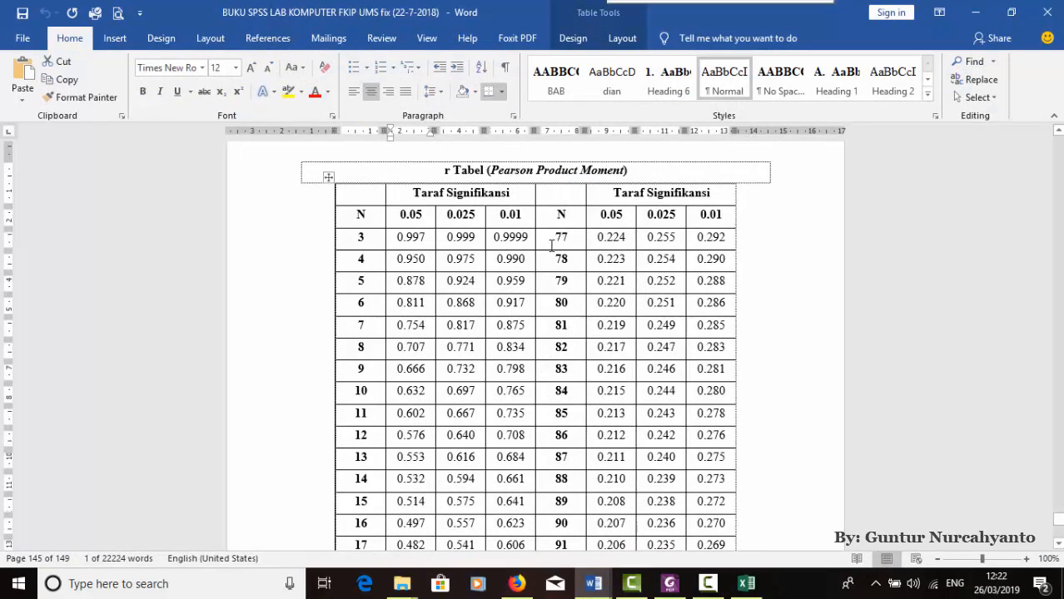
scroll(535, 251, down, 2)
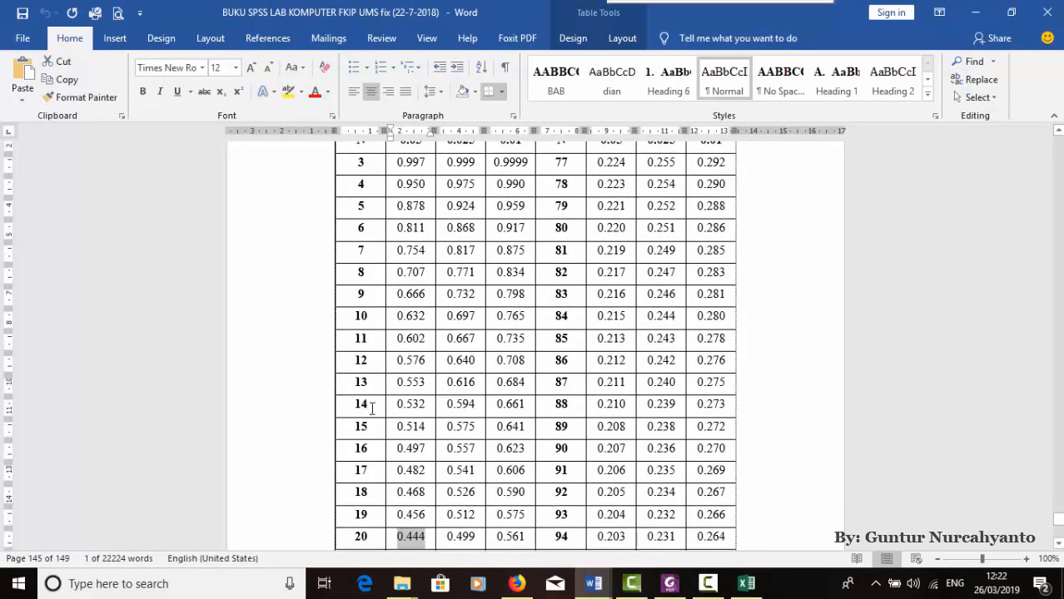
double_click(364, 429)
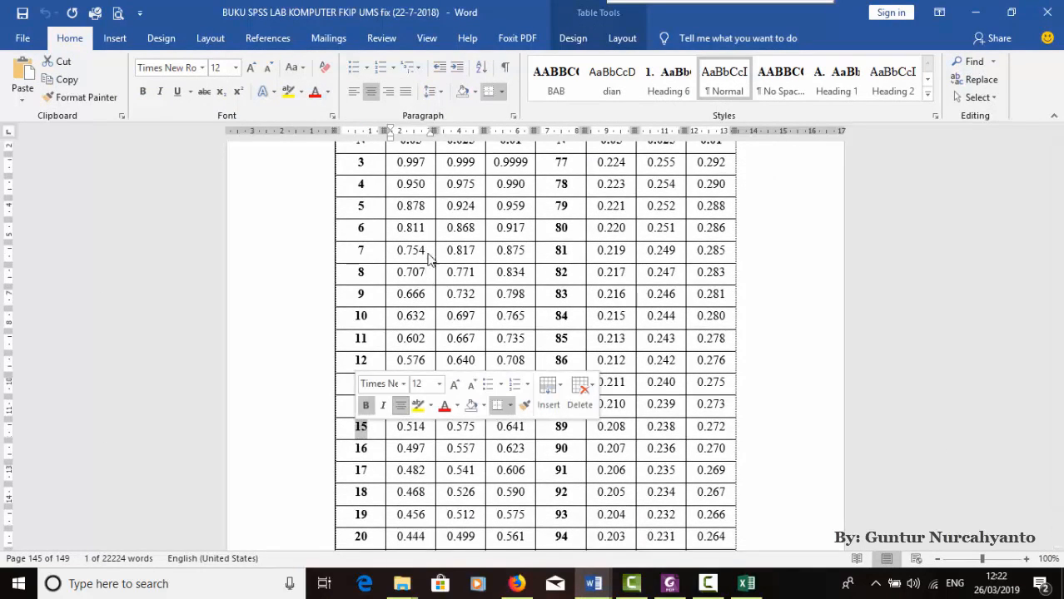
scroll(416, 230, up, 3)
double_click(412, 252)
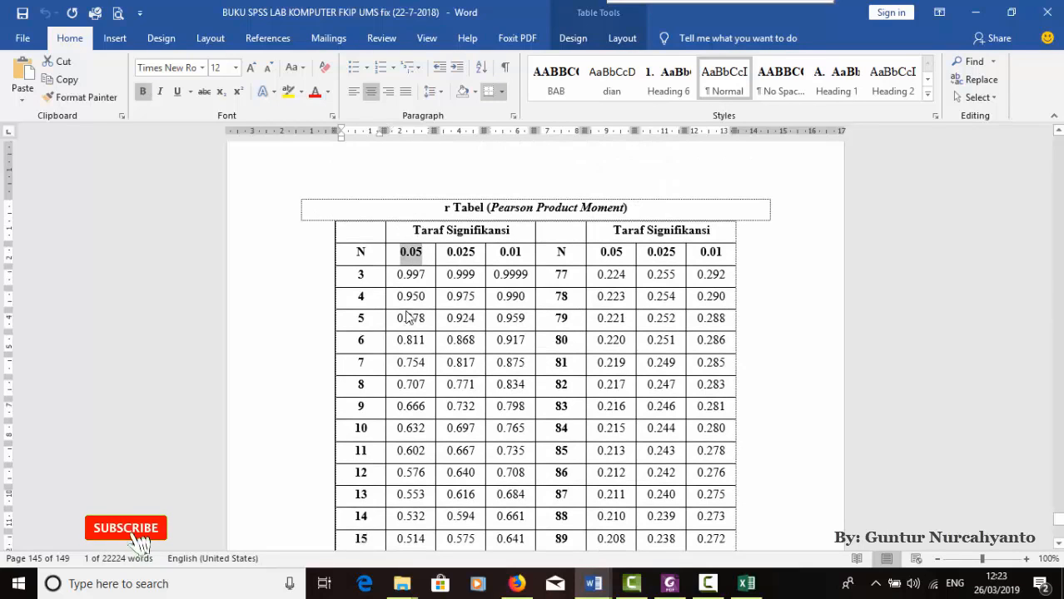
scroll(409, 333, down, 5)
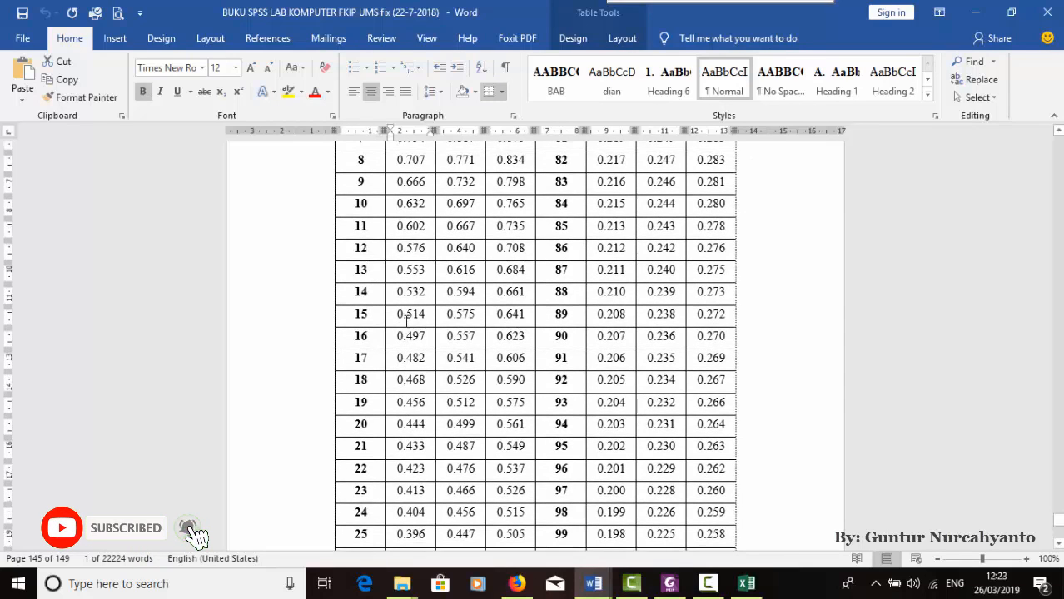
click(404, 315)
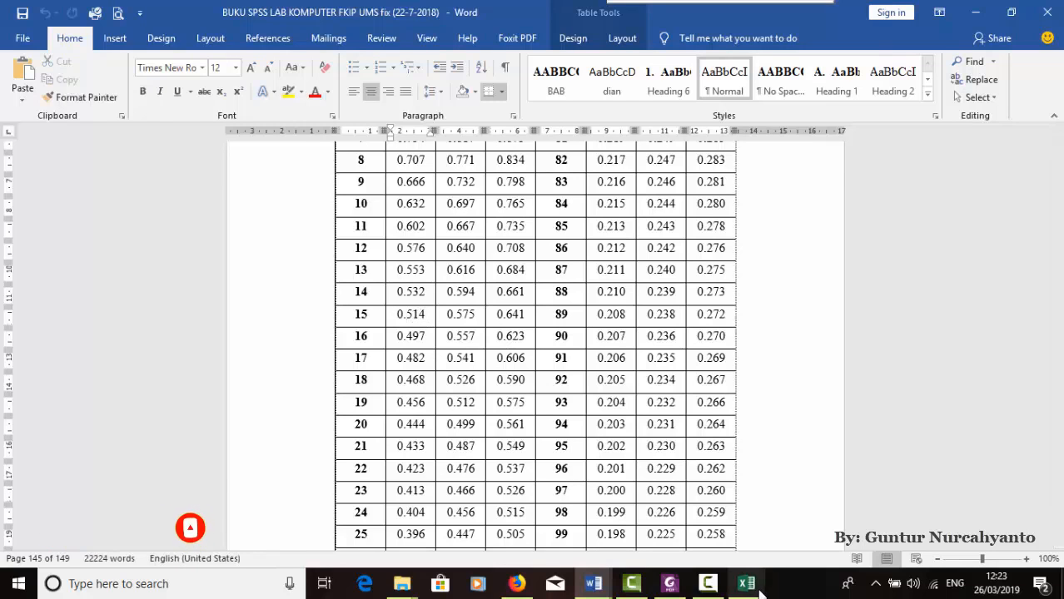
Switch to Excel and enter 0,514 as the r Tabel value in cell B70 of the Uji Validitas section
click(746, 584)
scroll(208, 400, down, 17)
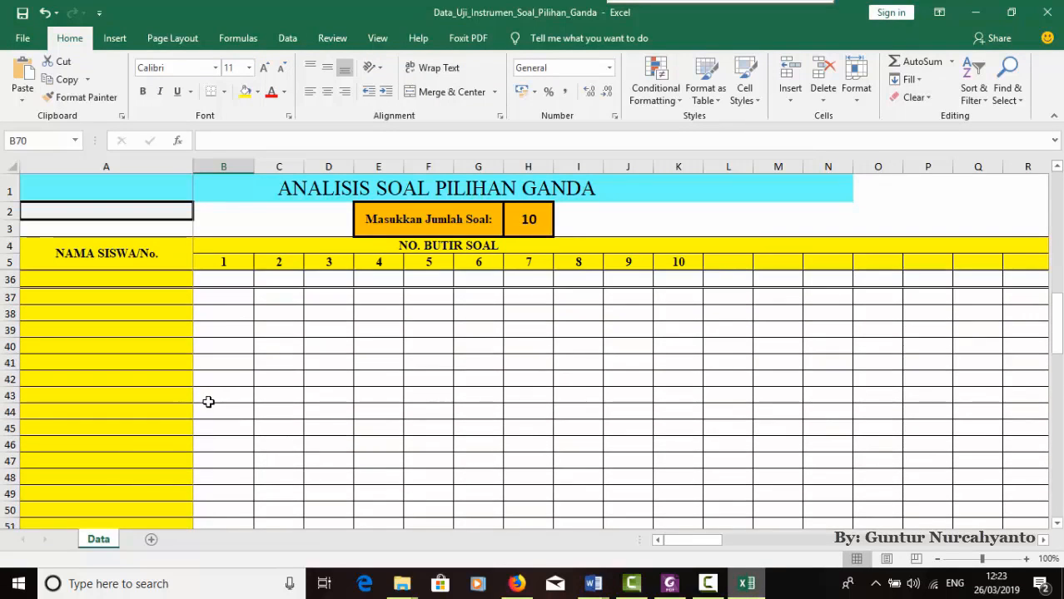
scroll(207, 403, down, 2)
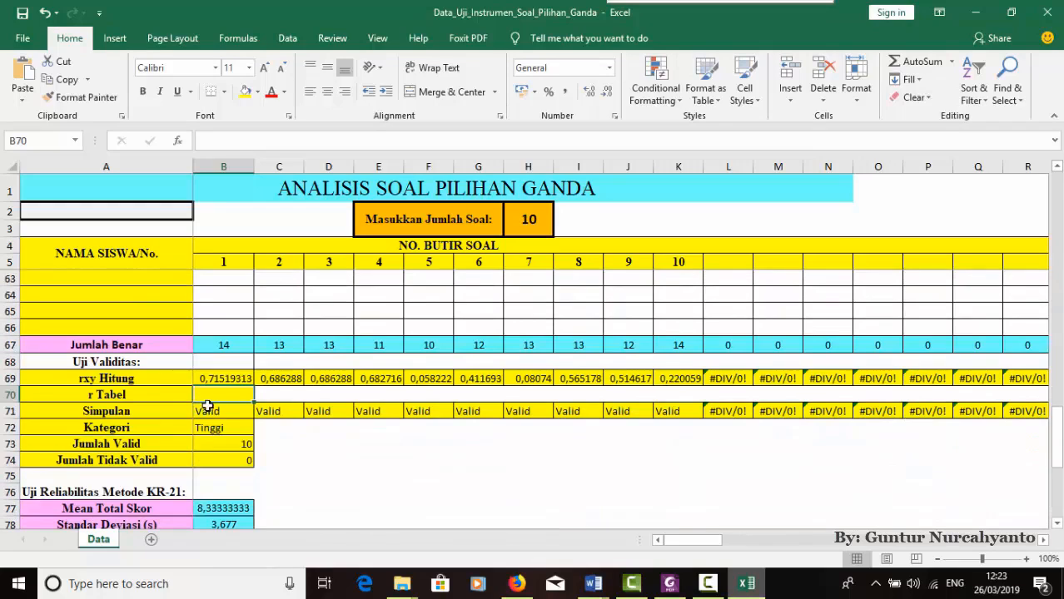
text(0,514)
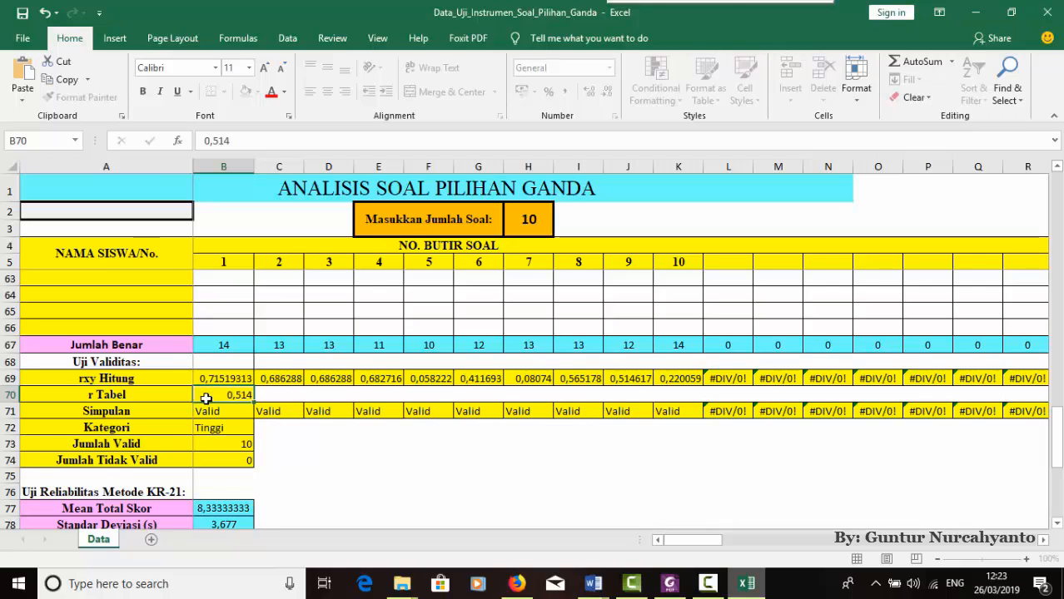
key(Return)
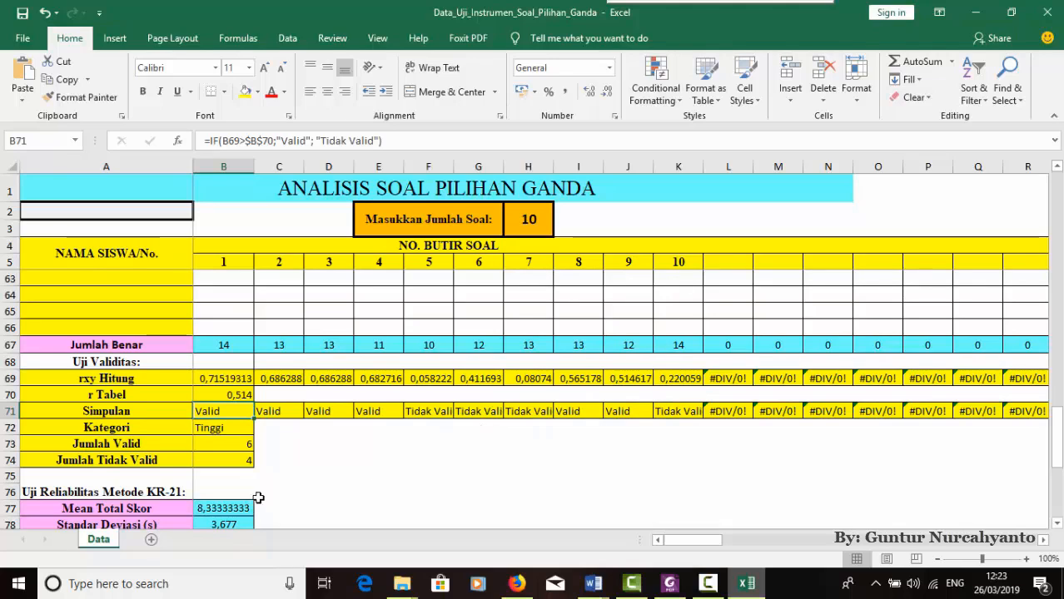
Check the Jumlah Valid and Jumlah Tidak Valid cells and view the Uji Reliabilitas Metode KR-21 section
click(226, 462)
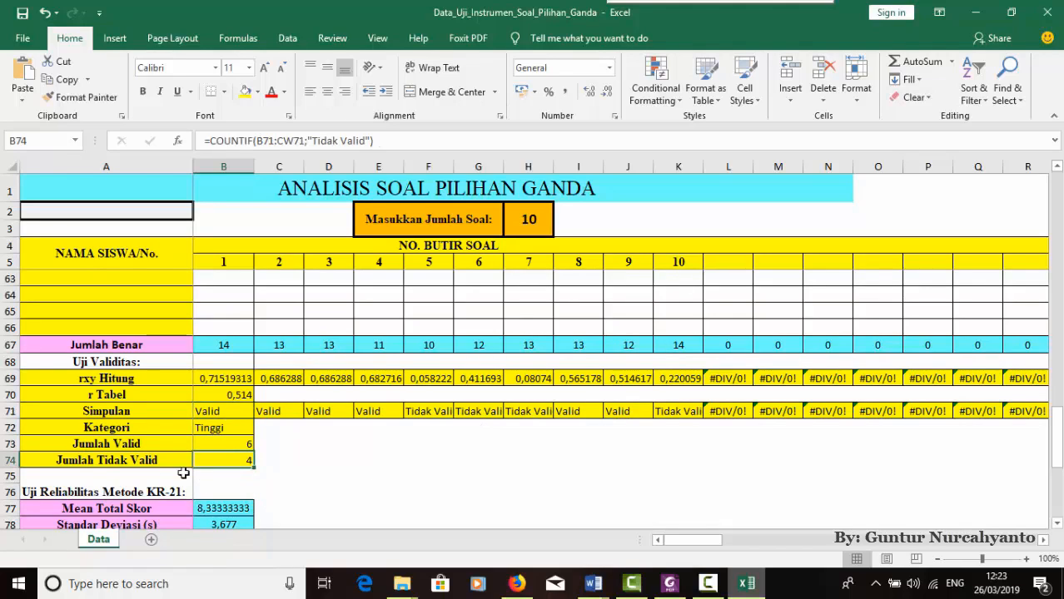
click(220, 443)
scroll(253, 441, down, 1)
scroll(256, 441, down, 2)
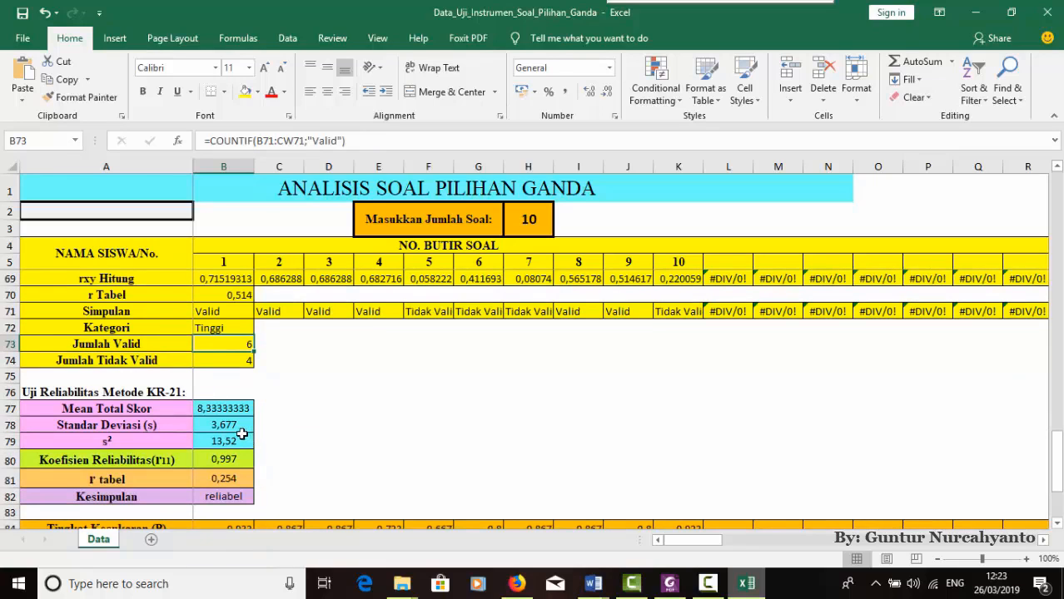
Change the value returned by the r tabel formula in cell B81 of the Uji Reliabilitas section to 0,514
click(224, 480)
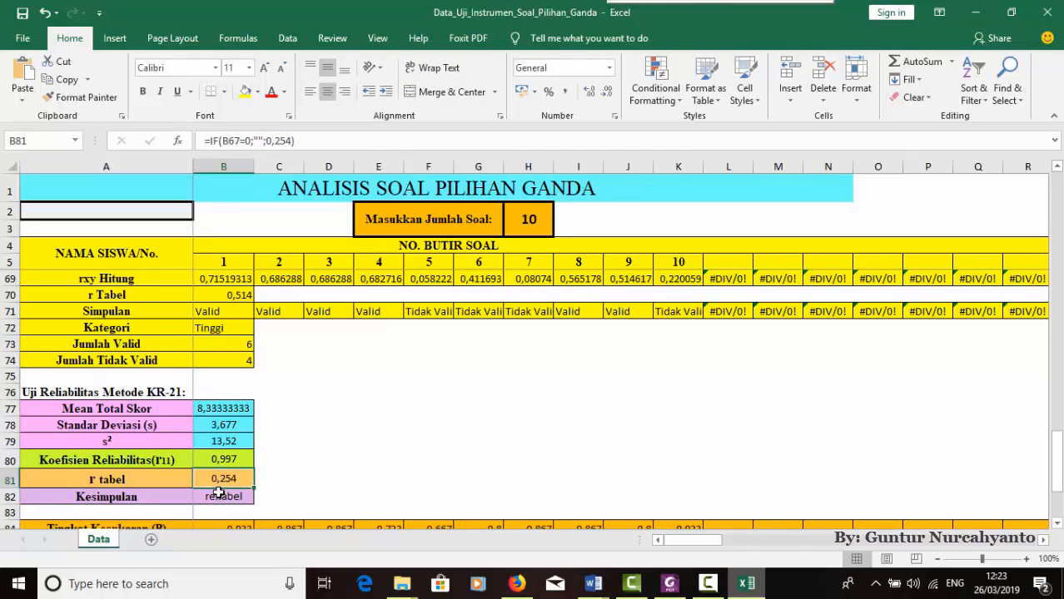
click(255, 141)
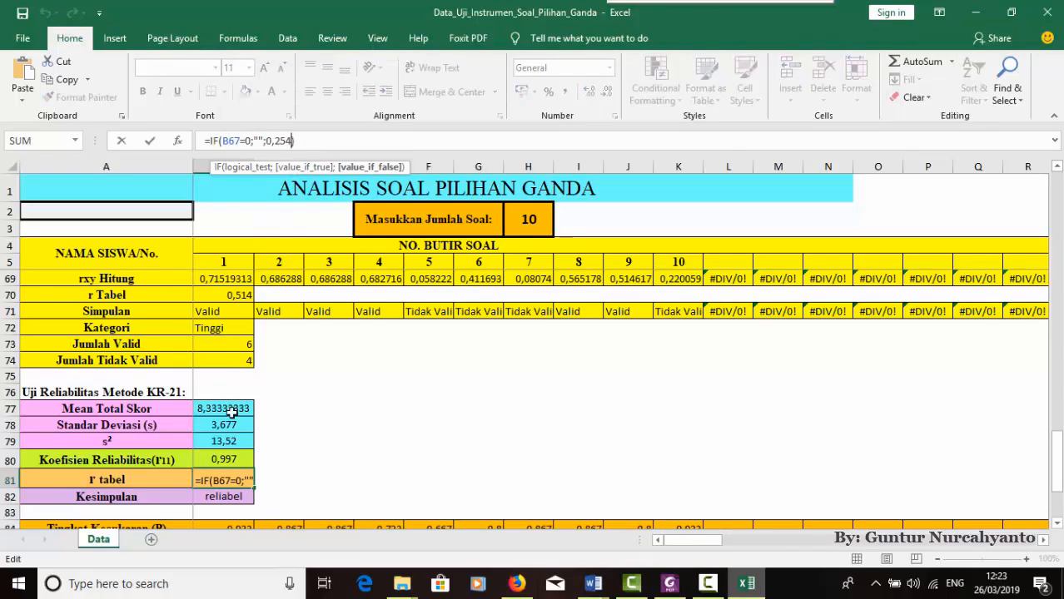
click(209, 416)
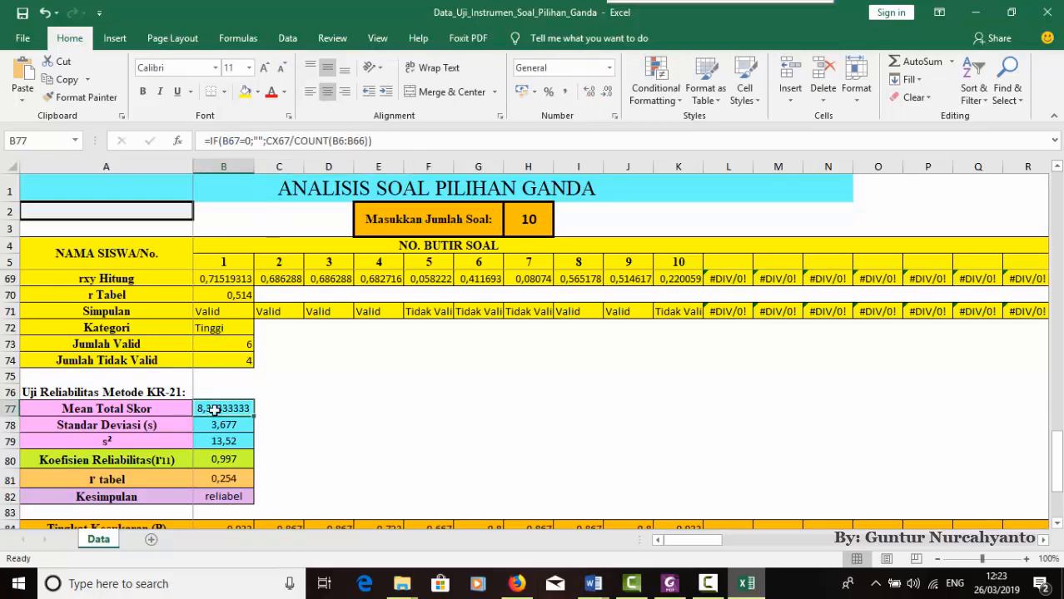
click(225, 480)
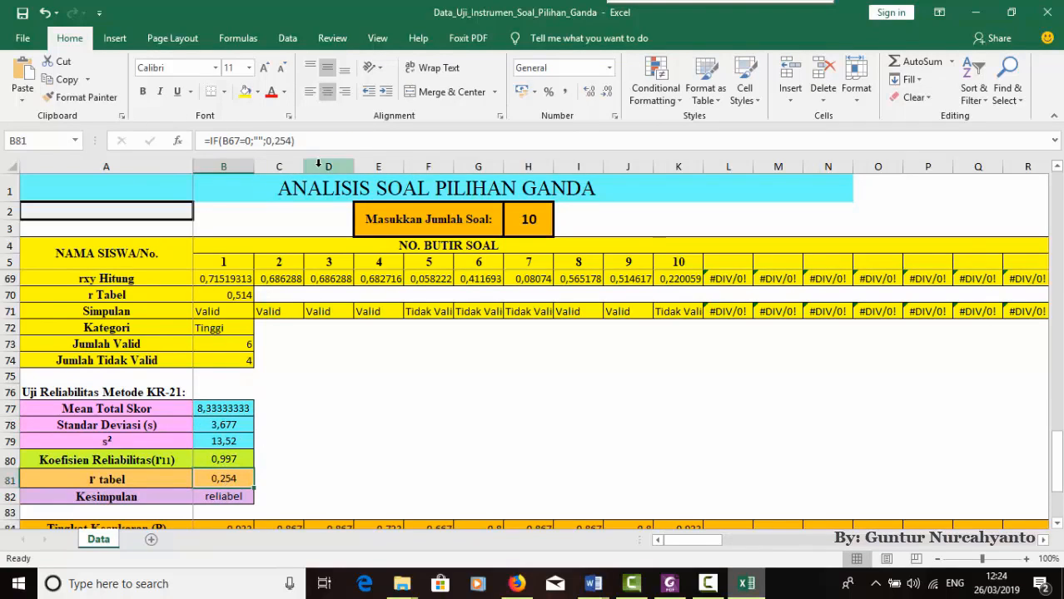
click(239, 141)
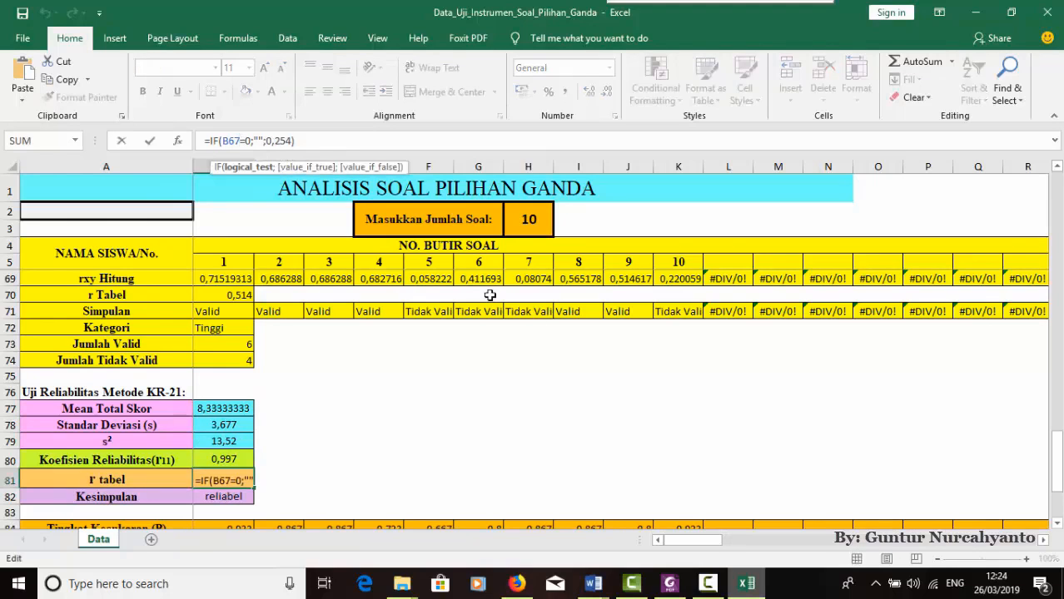
scroll(665, 373, up, 4)
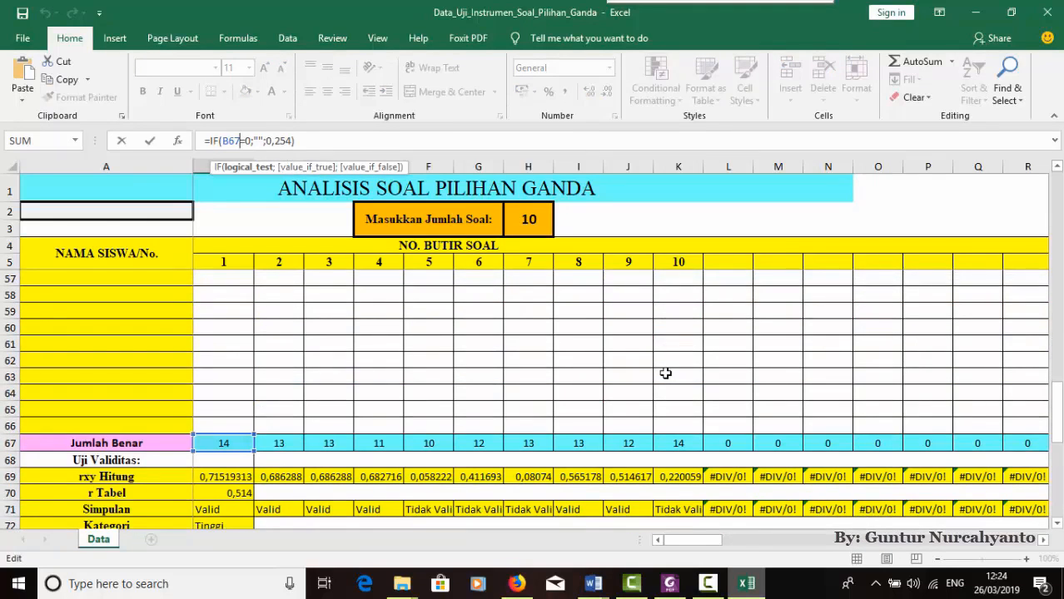
scroll(665, 373, down, 8)
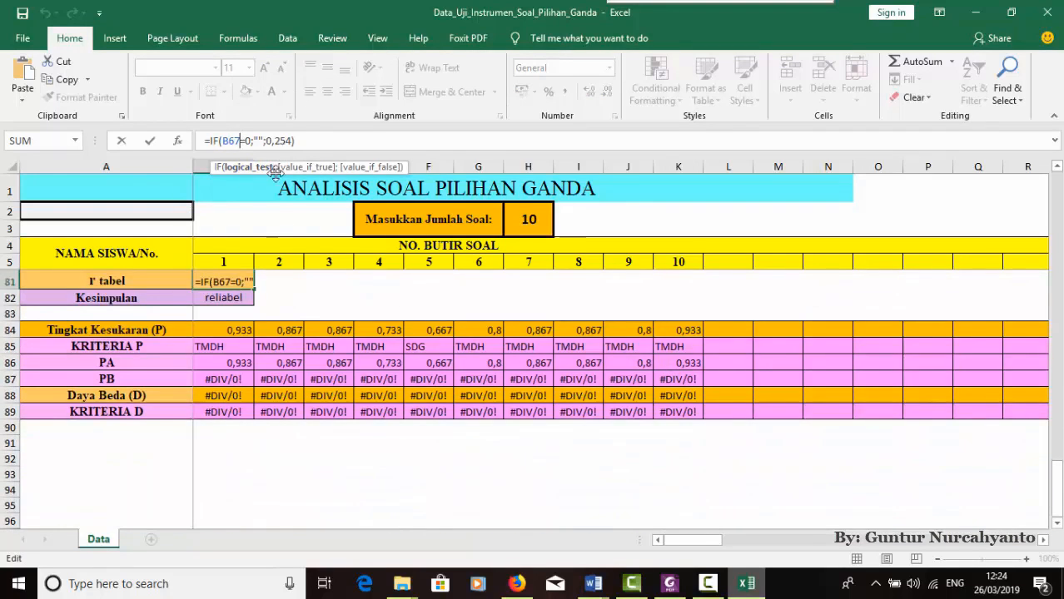
scroll(311, 285, up, 2)
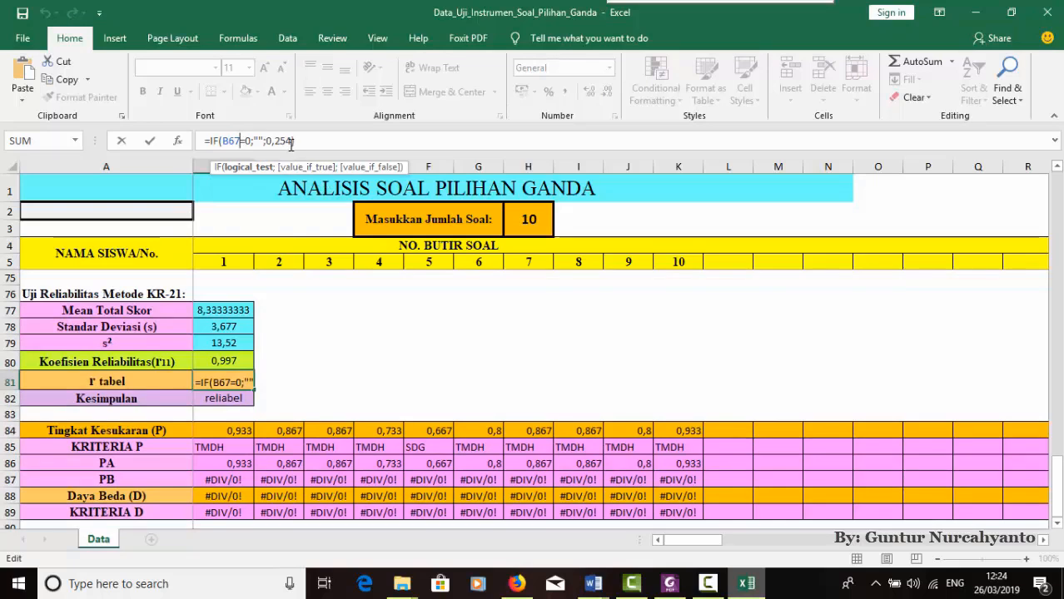
scroll(290, 143, up, 2)
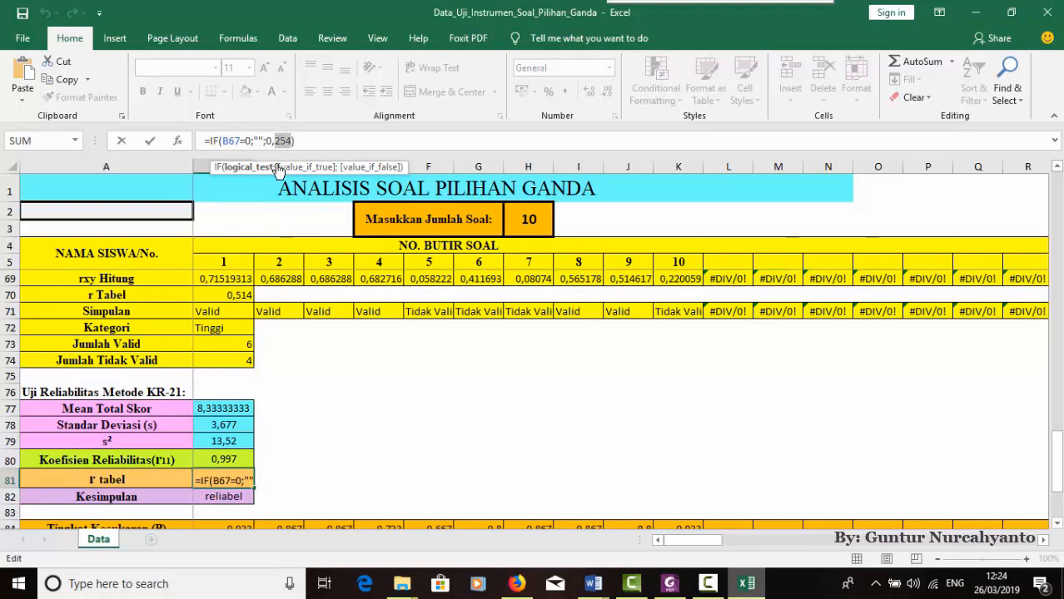
key(BackSpace)
key(BackSpace)
key(BackSpace)
text(51)
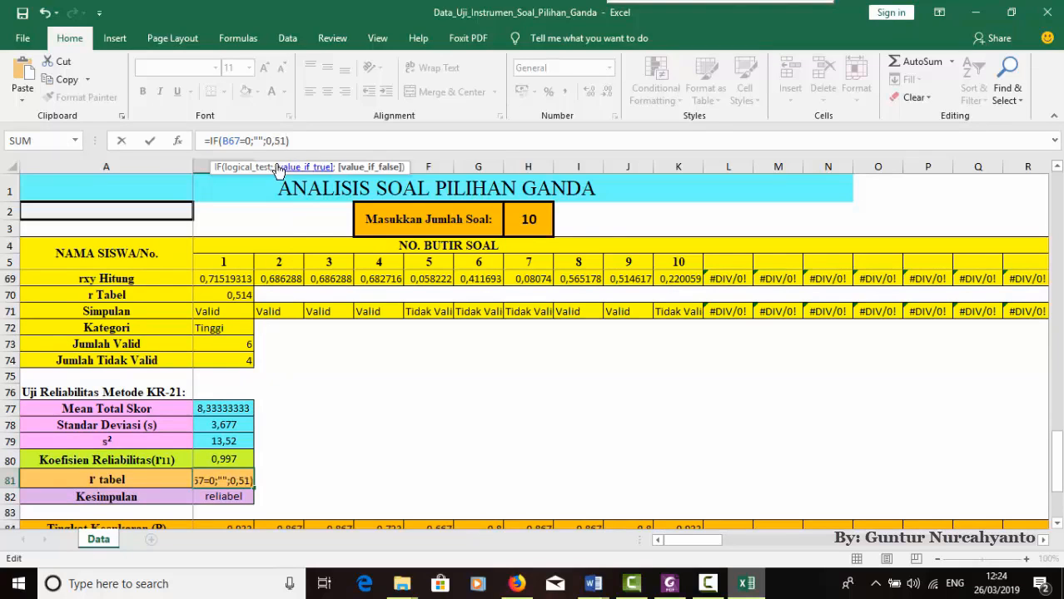
text(4)
key(Return)
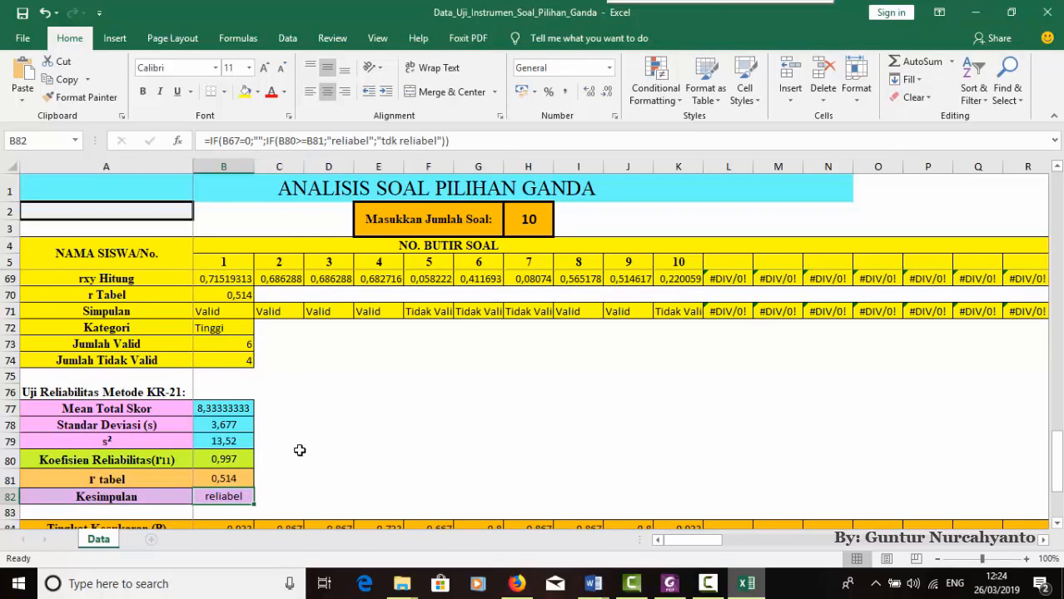
Replace the r tabel formula in cell B81 with the plain value 0,514
click(212, 478)
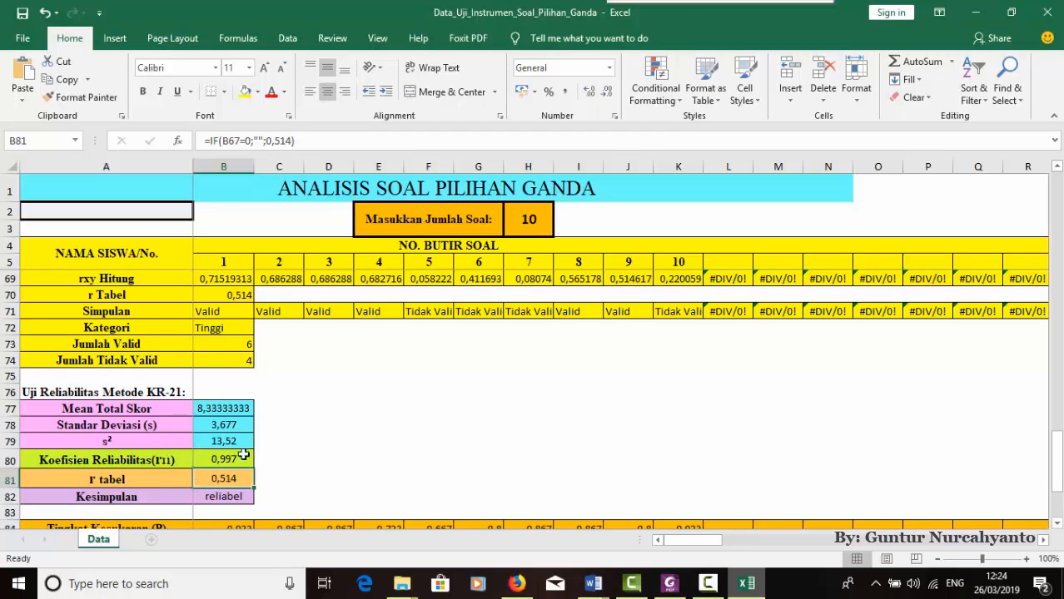
key(Down)
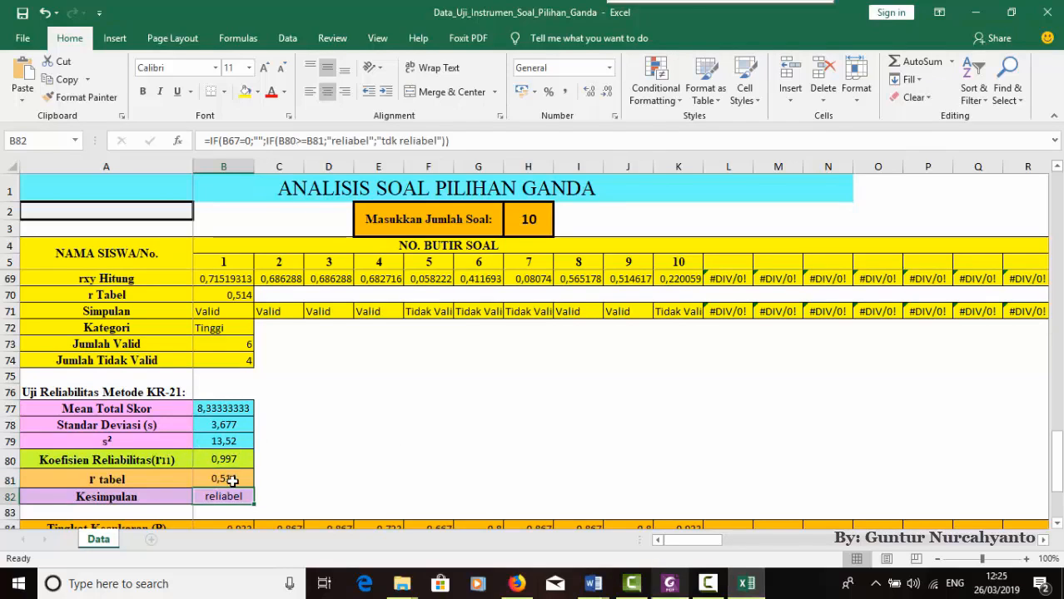
click(229, 478)
click(225, 497)
click(223, 477)
scroll(231, 476, down, 1)
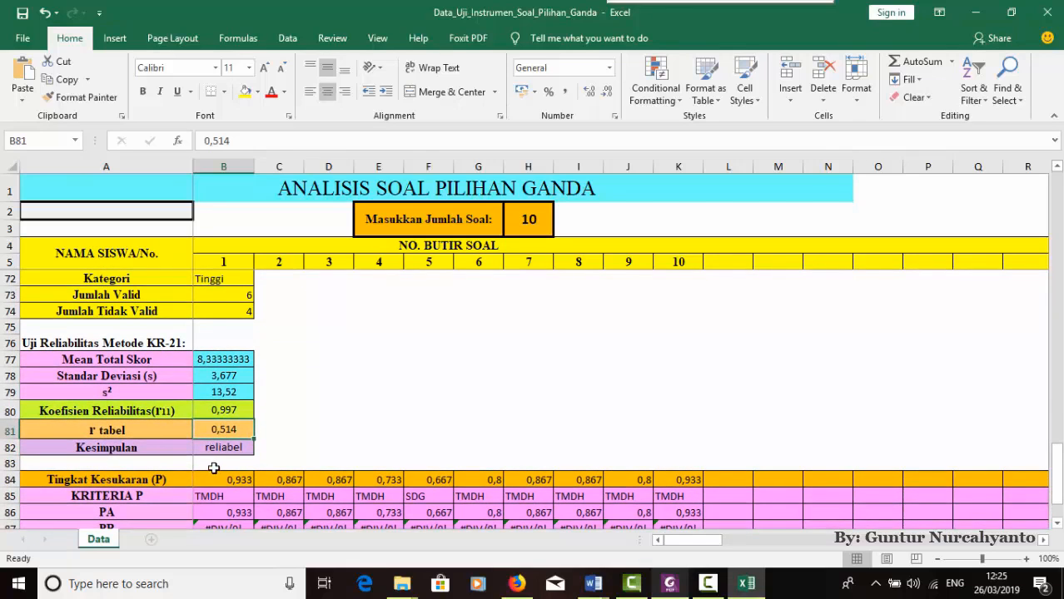
Compare Koefisien Reliabilitas with r tabel in the KR-21 section and check the Kesimpulan cell
click(218, 448)
scroll(223, 449, down, 1)
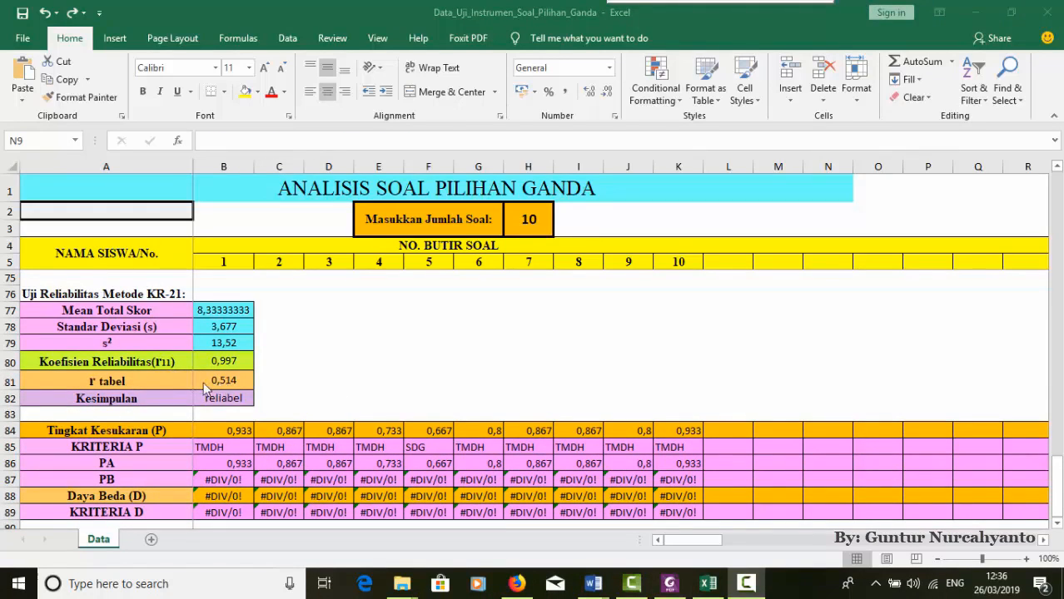
scroll(151, 390, up, 3)
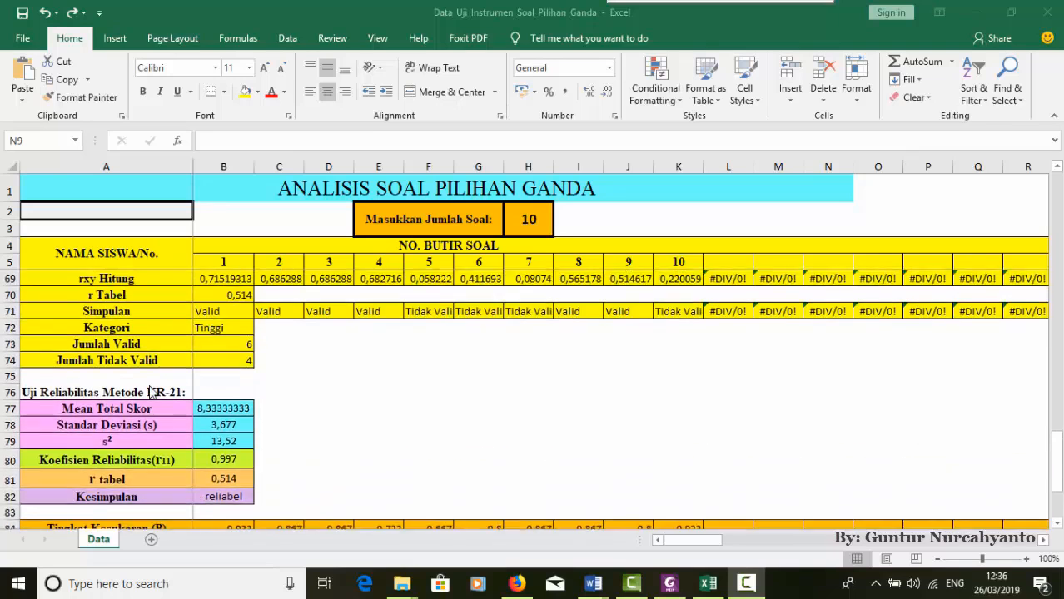
scroll(156, 388, down, 1)
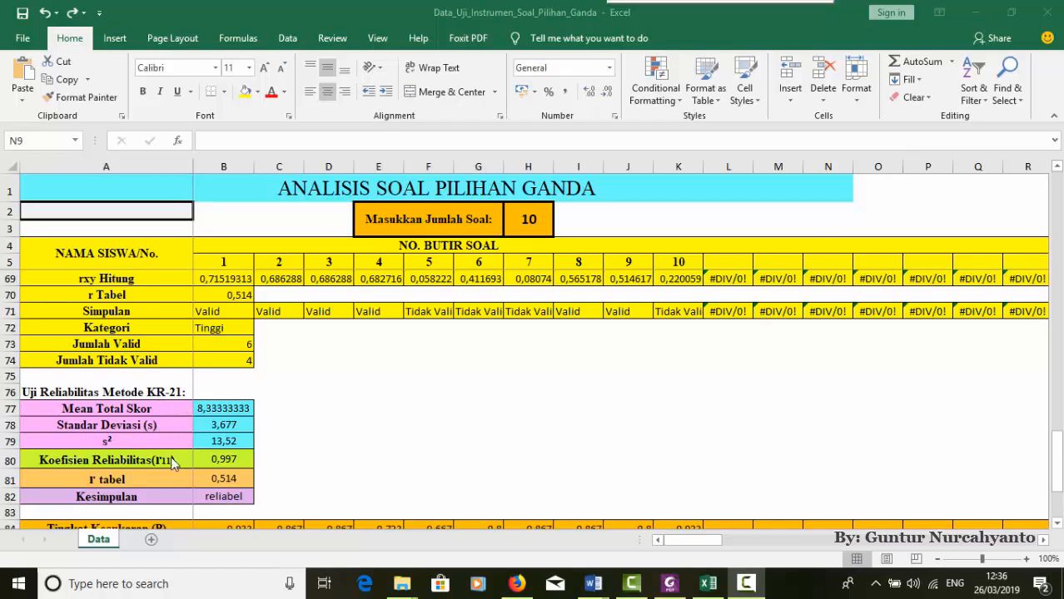
scroll(172, 463, down, 2)
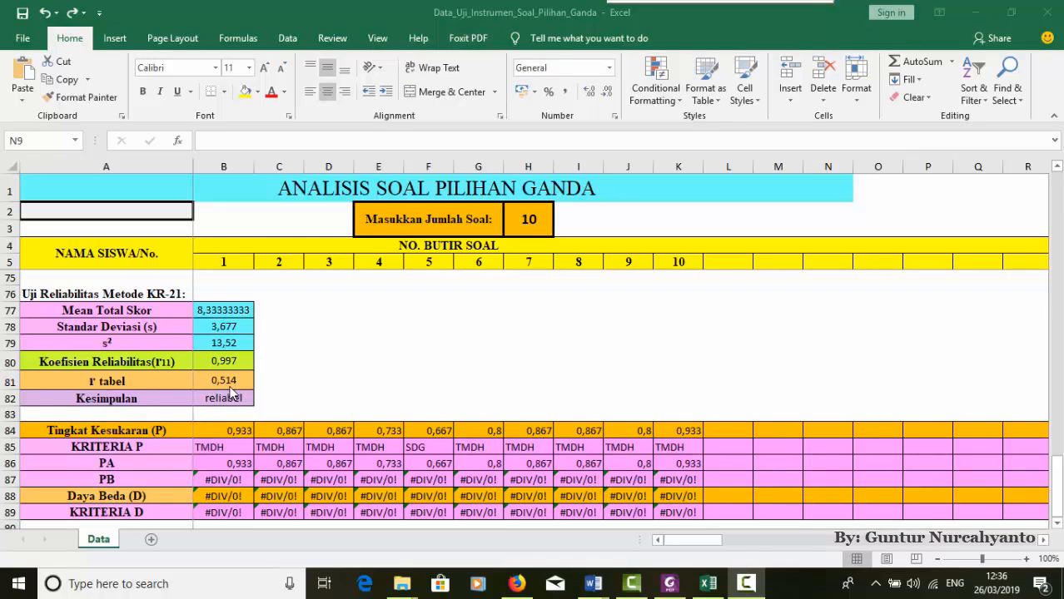
click(213, 403)
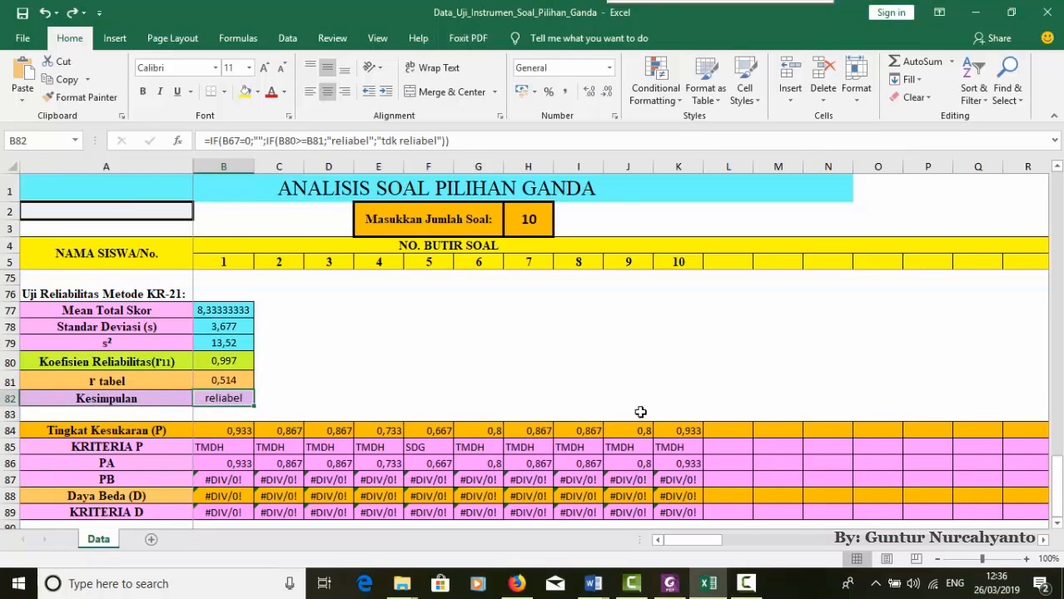
scroll(569, 390, up, 1)
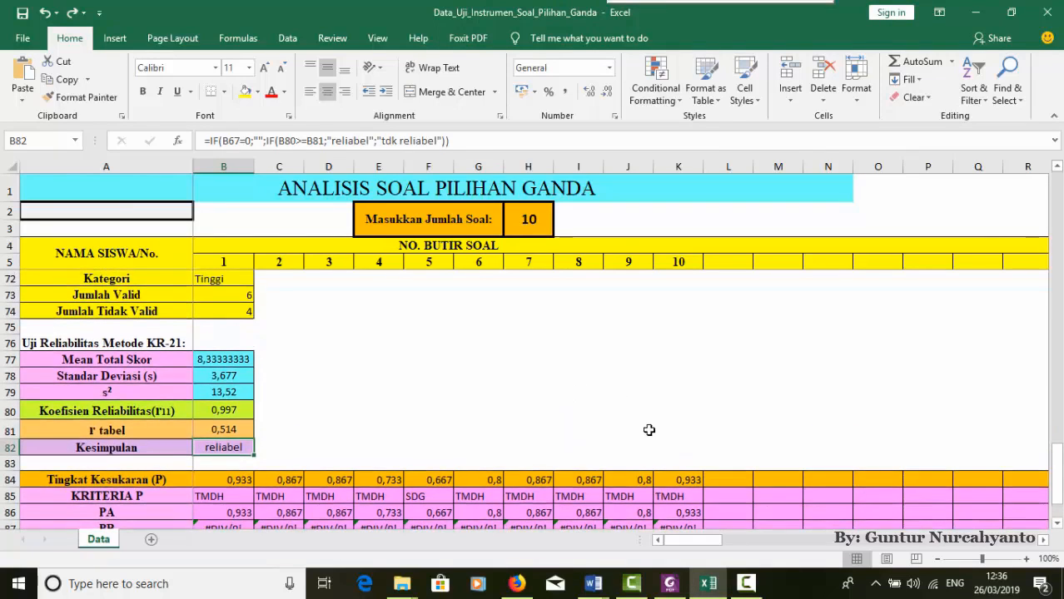
Switch to the instrument-testing PDF in Foxit PhantomPDF and read the Tingkat Kesulitan formula and its interpretation table
click(669, 583)
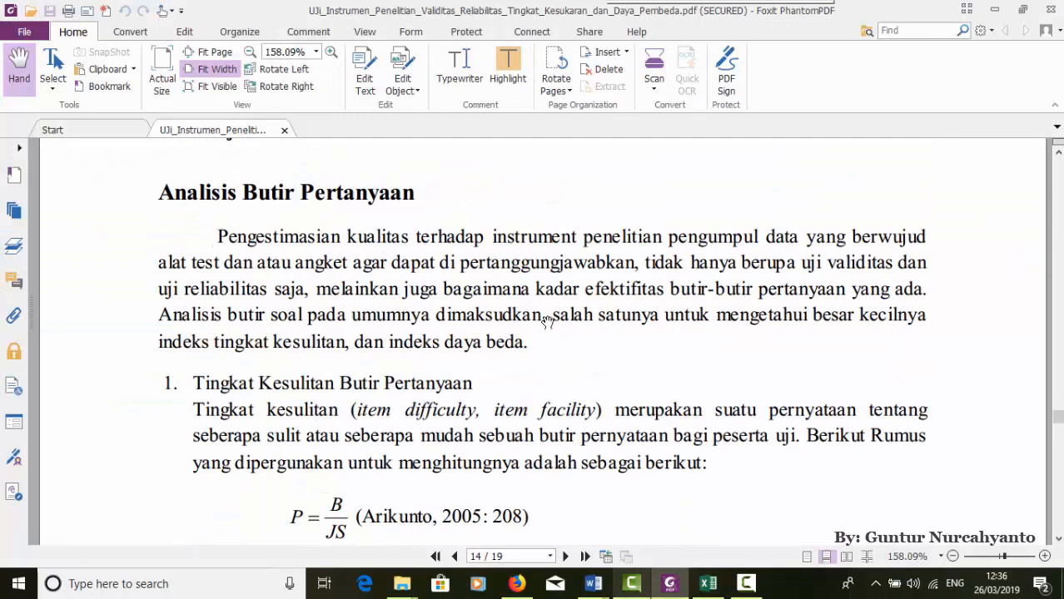
scroll(547, 321, down, 4)
scroll(499, 291, up, 4)
scroll(560, 301, down, 1)
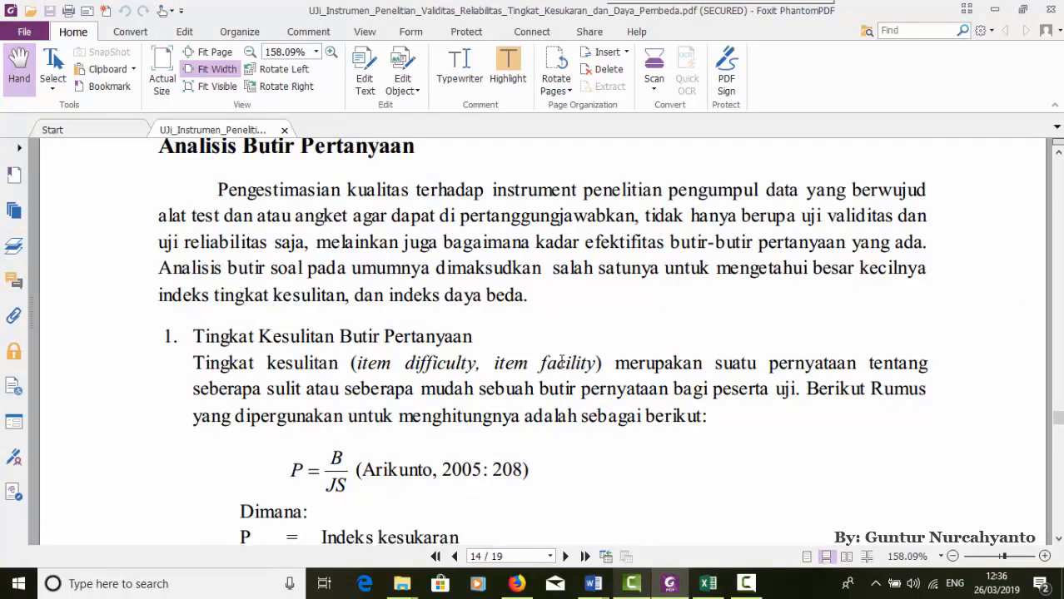
scroll(559, 363, down, 3)
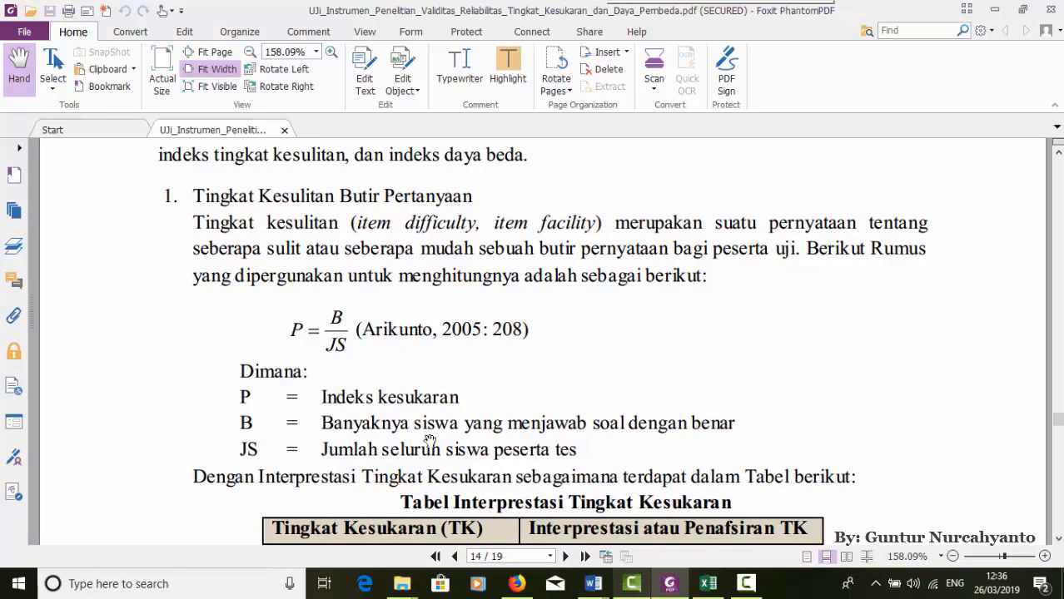
scroll(484, 445, down, 3)
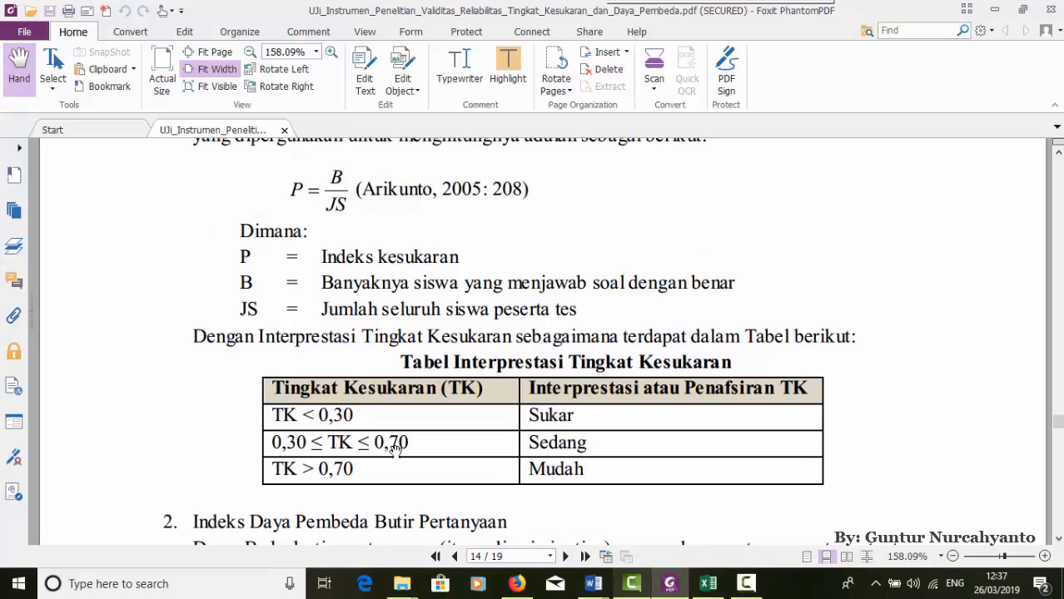
scroll(350, 419, down, 2)
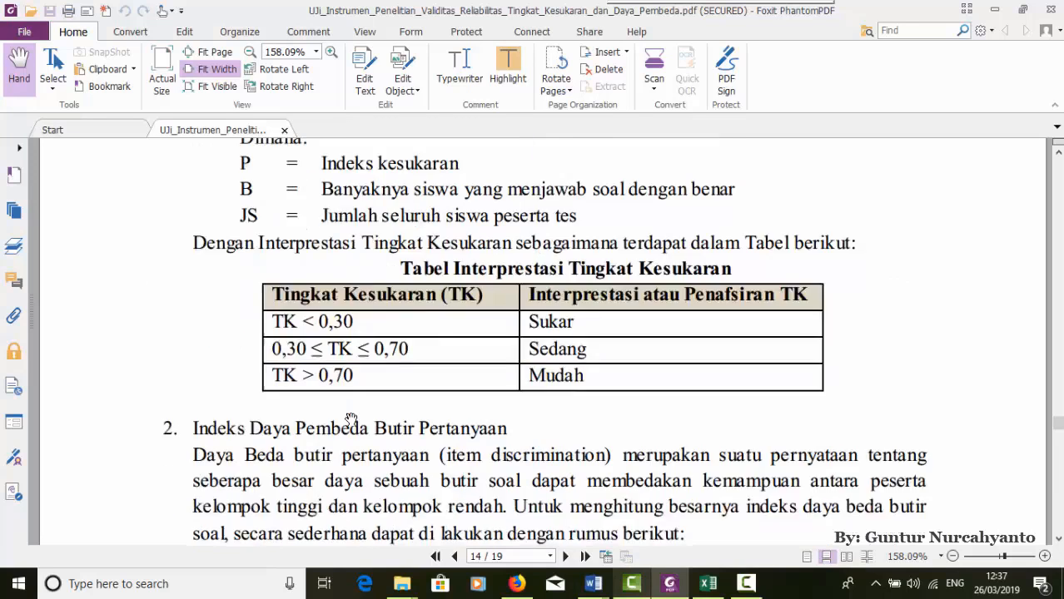
scroll(350, 419, down, 1)
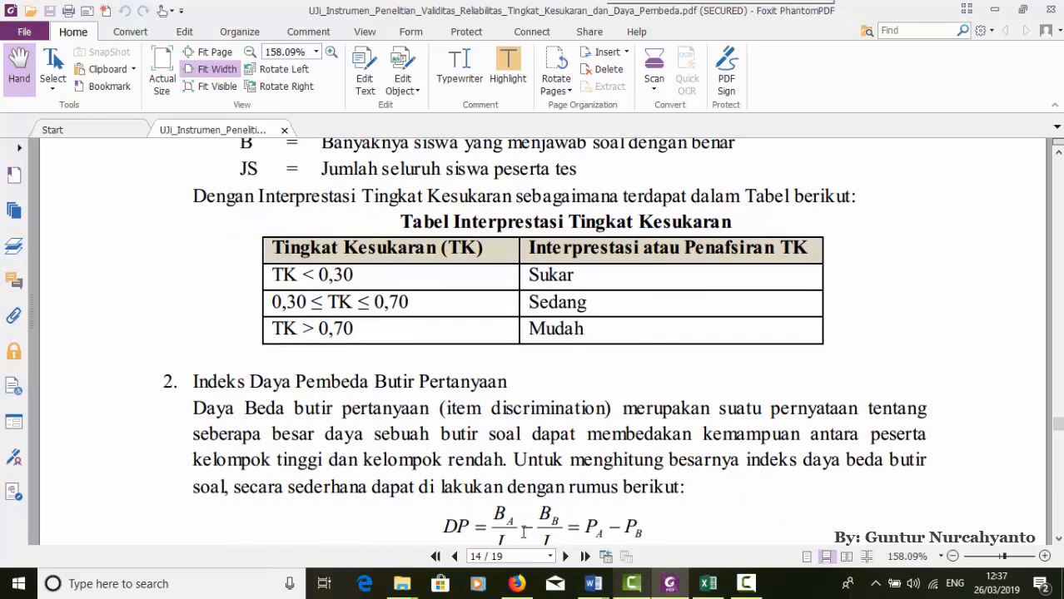
Switch to Excel and examine item 1's KRITERIA P and Tingkat Kesukaran (P) formulas together with the score range they reference
click(707, 583)
scroll(182, 427, down, 2)
click(231, 404)
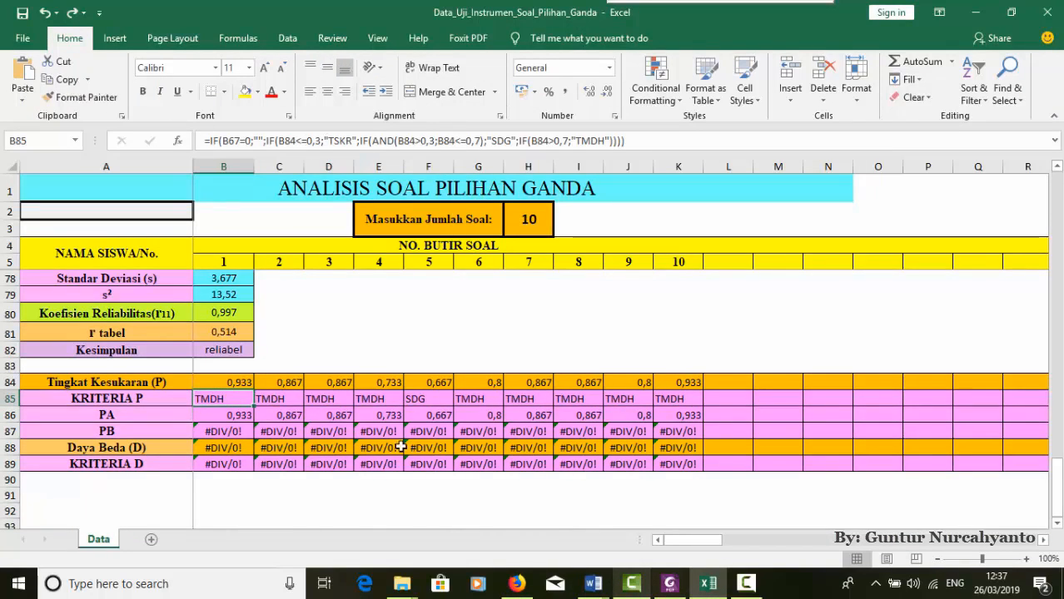
click(231, 383)
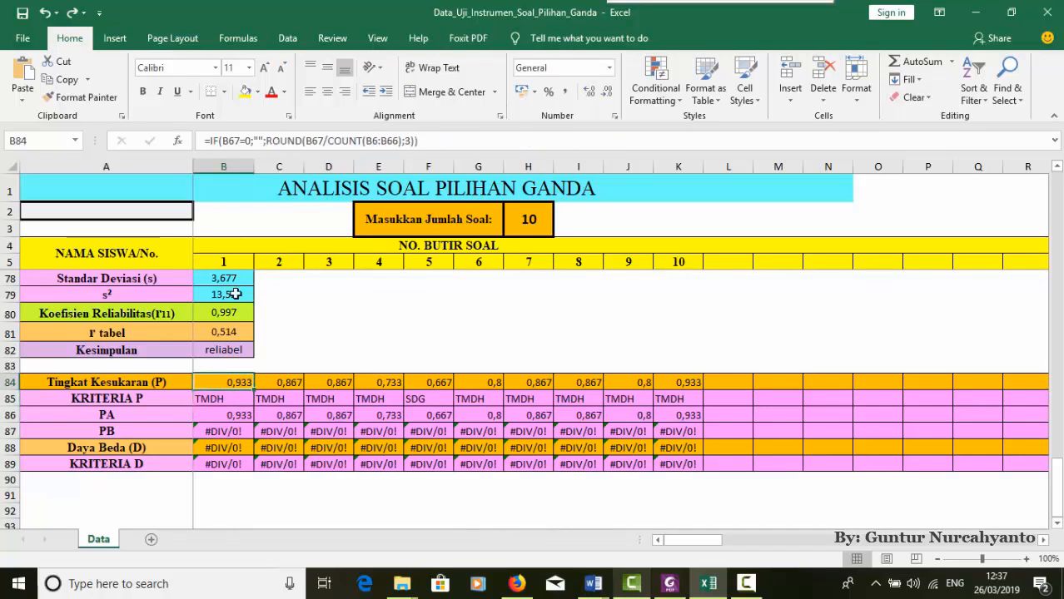
click(333, 142)
scroll(426, 377, up, 6)
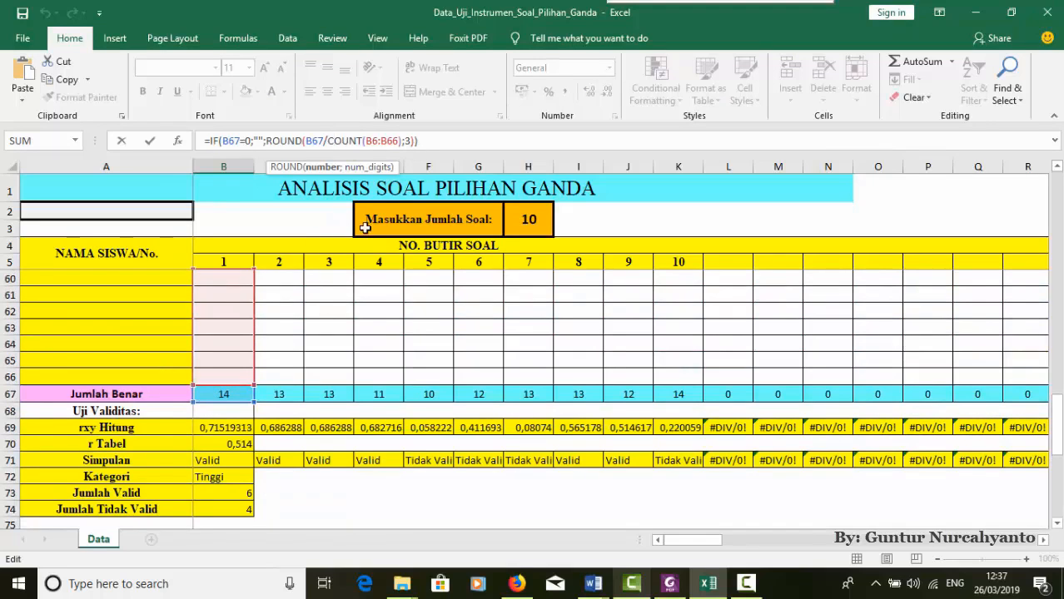
scroll(381, 324, up, 11)
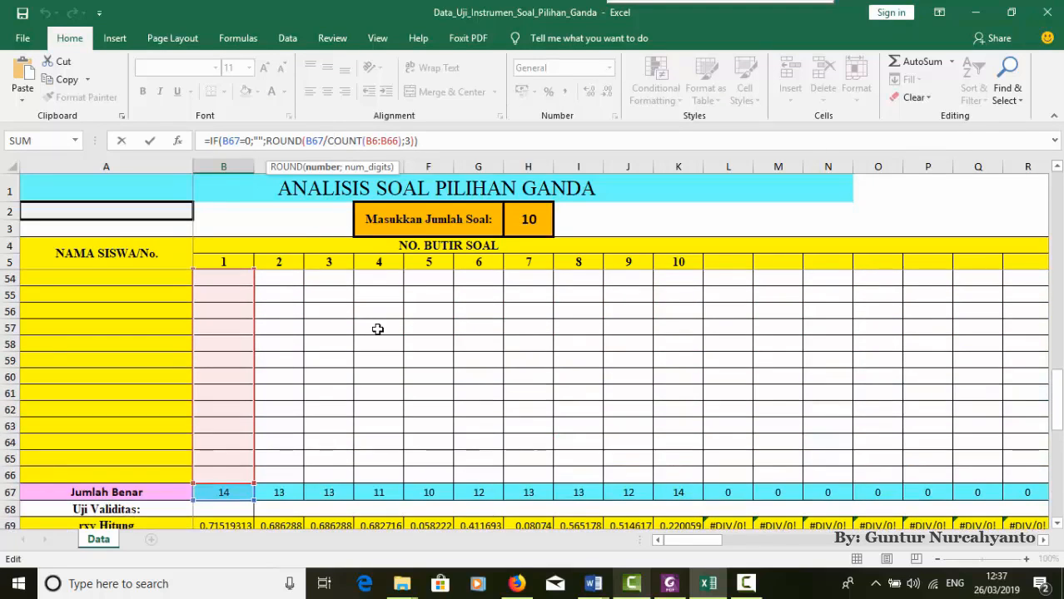
scroll(377, 331, up, 7)
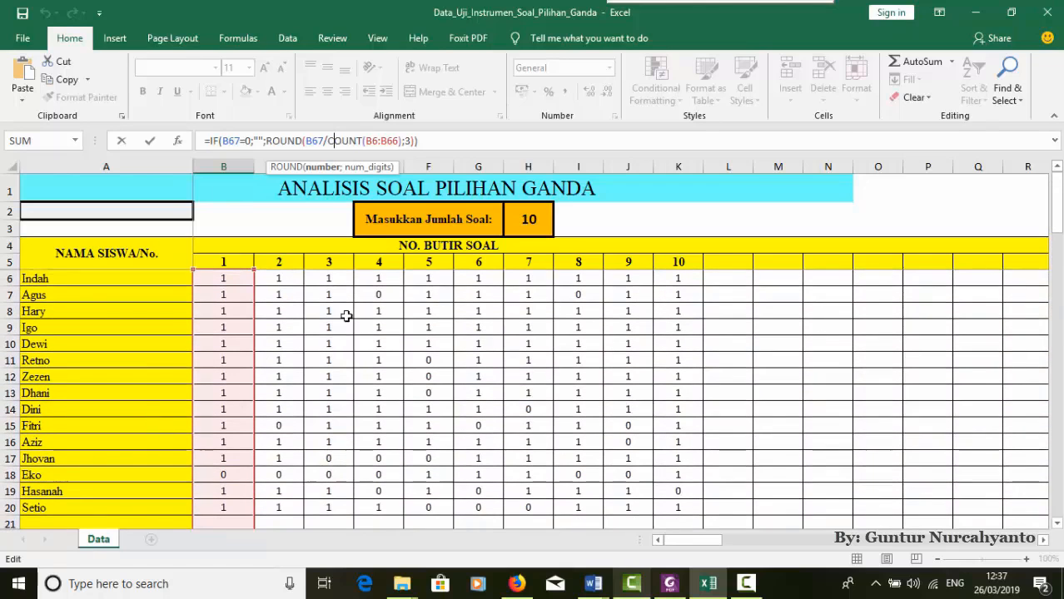
scroll(344, 329, down, 14)
scroll(339, 337, down, 13)
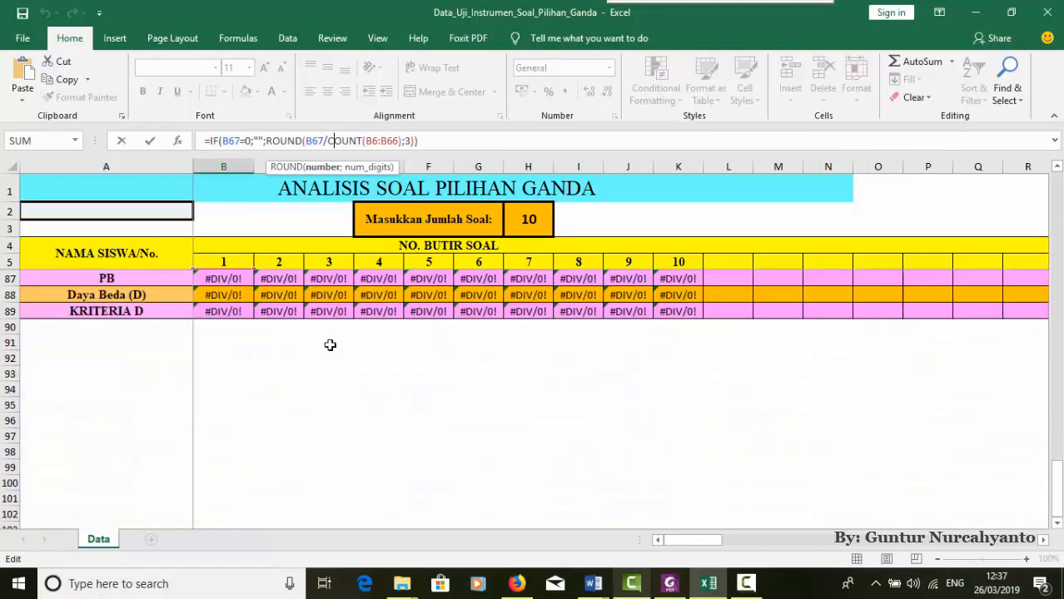
scroll(324, 345, up, 2)
Leave the formula being edited unchanged and examine item 1's PA and Daya Beda (D) formulas
click(281, 362)
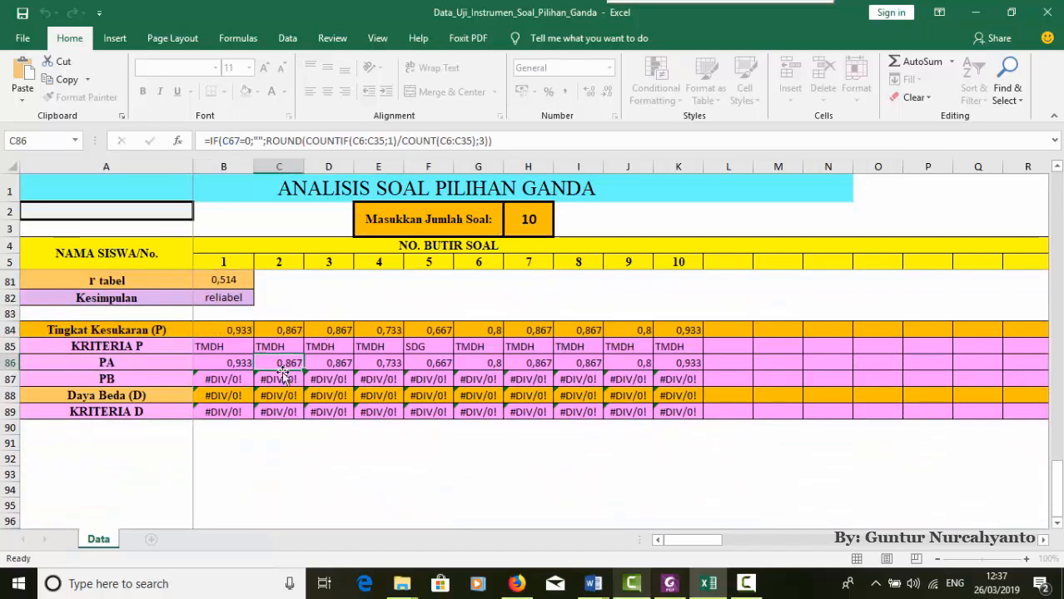
click(218, 364)
click(205, 390)
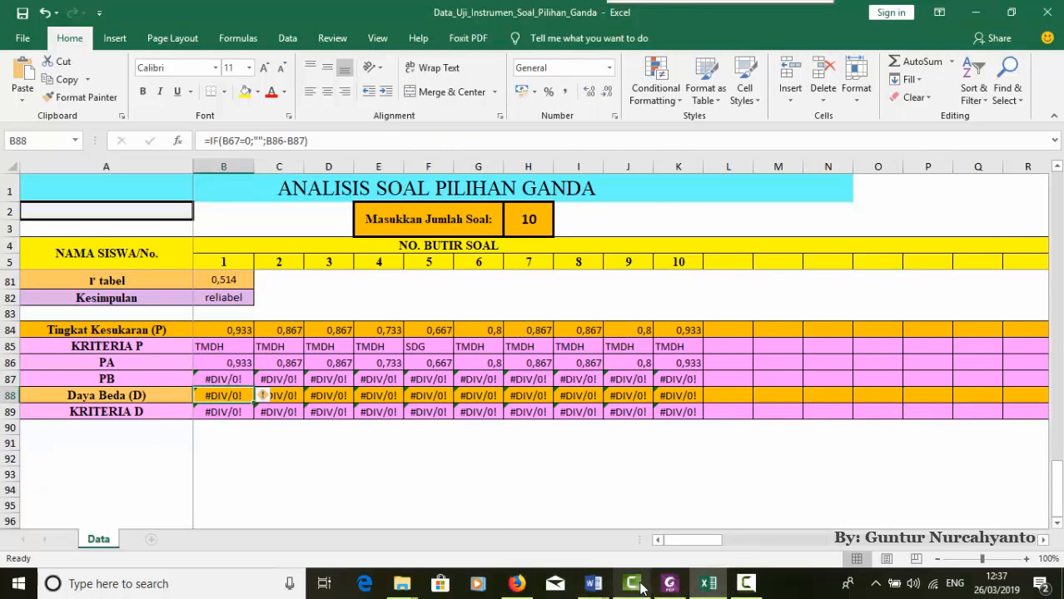
Switch to the instrument-testing PDF in Foxit PhantomPDF and read the Indeks Daya Pembeda formula with its symbol definitions
click(670, 583)
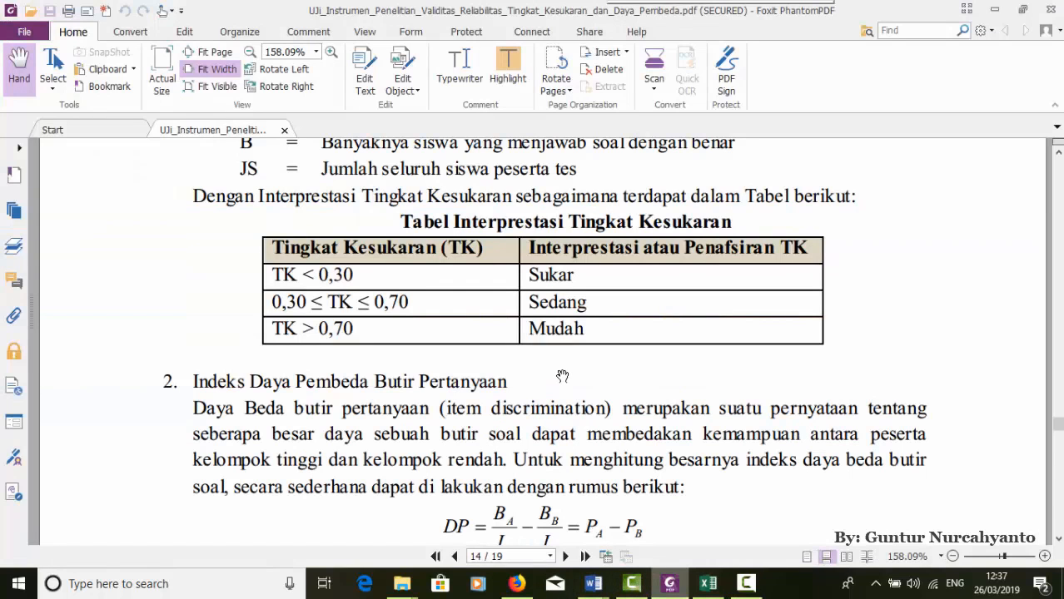
scroll(533, 408, down, 2)
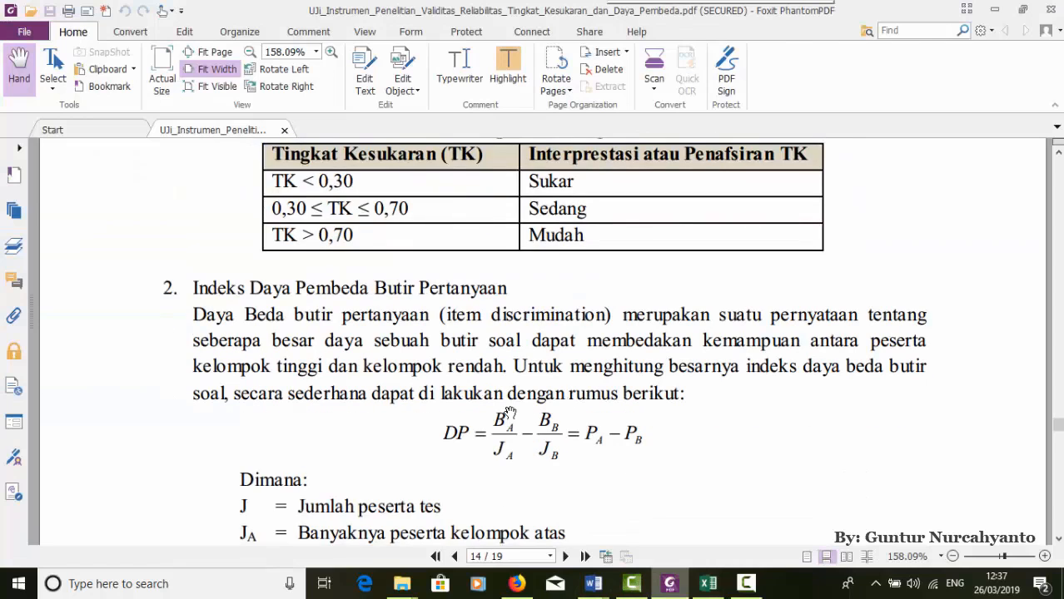
scroll(511, 429, down, 1)
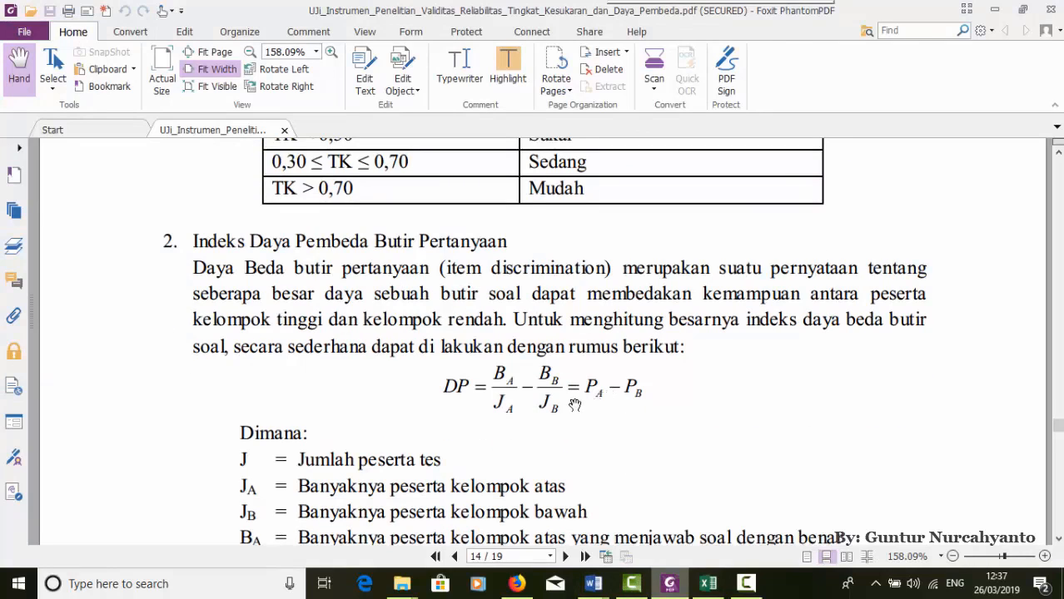
scroll(441, 441, down, 1)
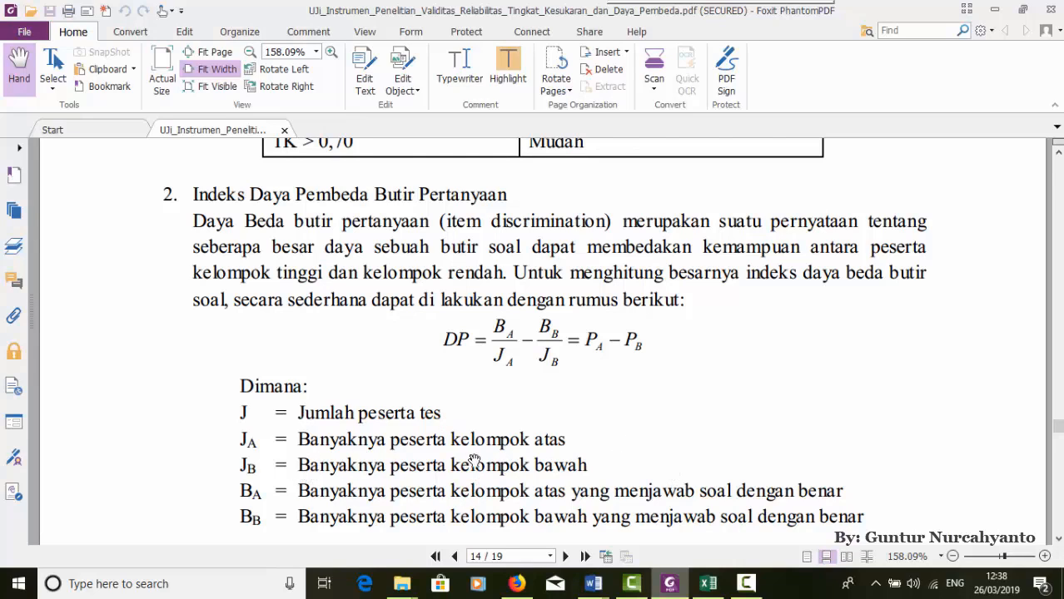
Switch to Excel and sort the student data in A6:CX20 by Skor Siswa, on cell values, from Largest to Smallest
click(707, 585)
scroll(258, 402, up, 20)
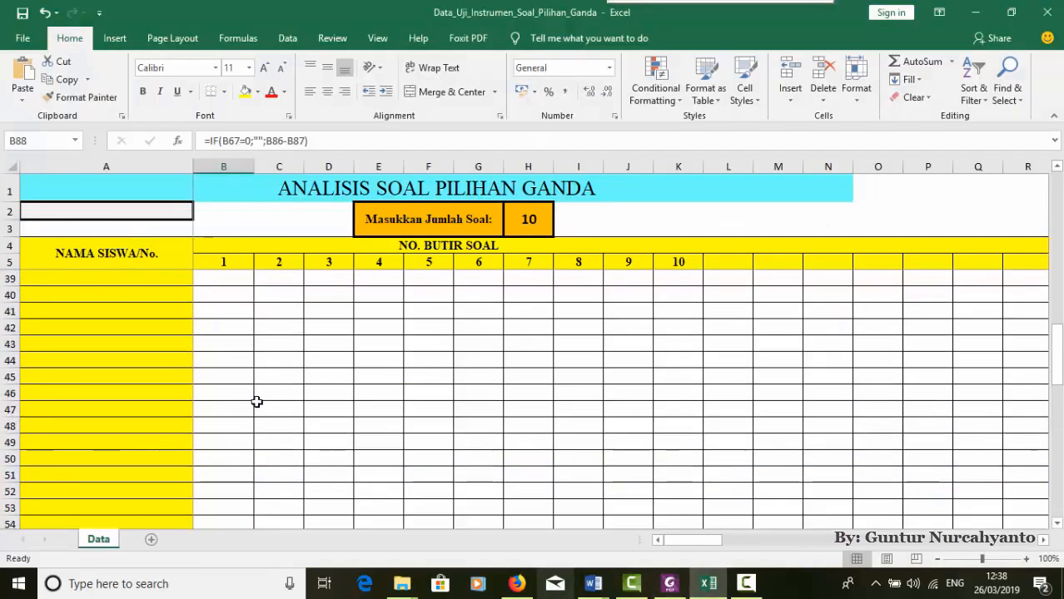
scroll(258, 402, up, 5)
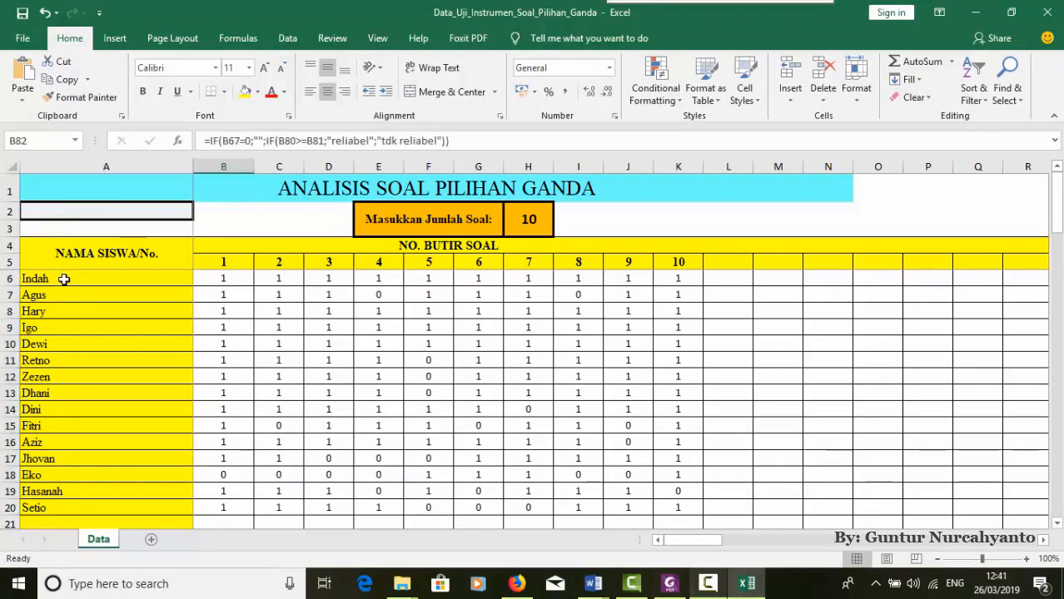
drag(63, 279, 933, 409)
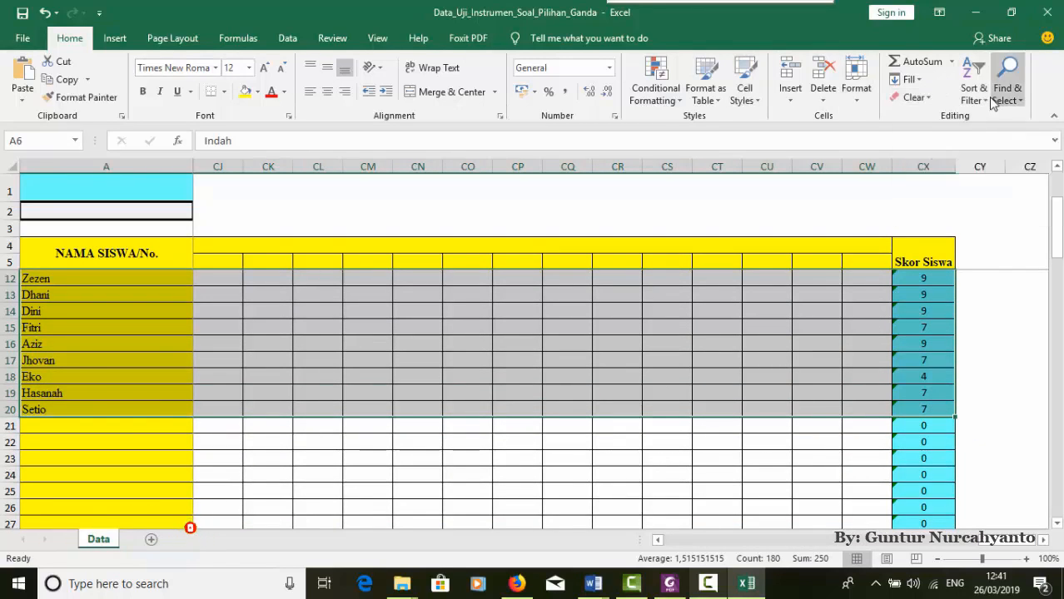
click(988, 102)
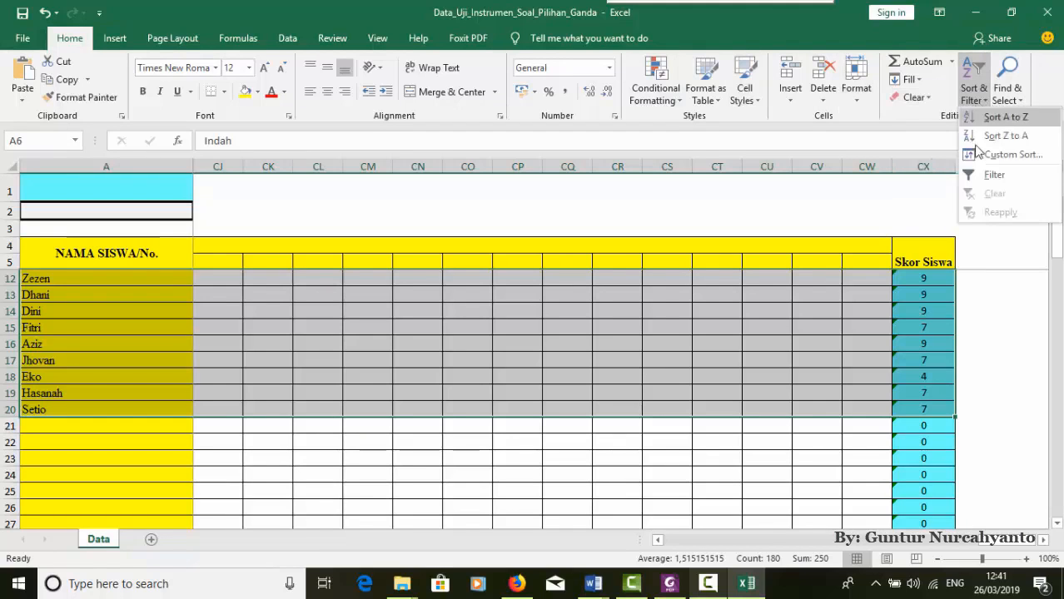
click(996, 155)
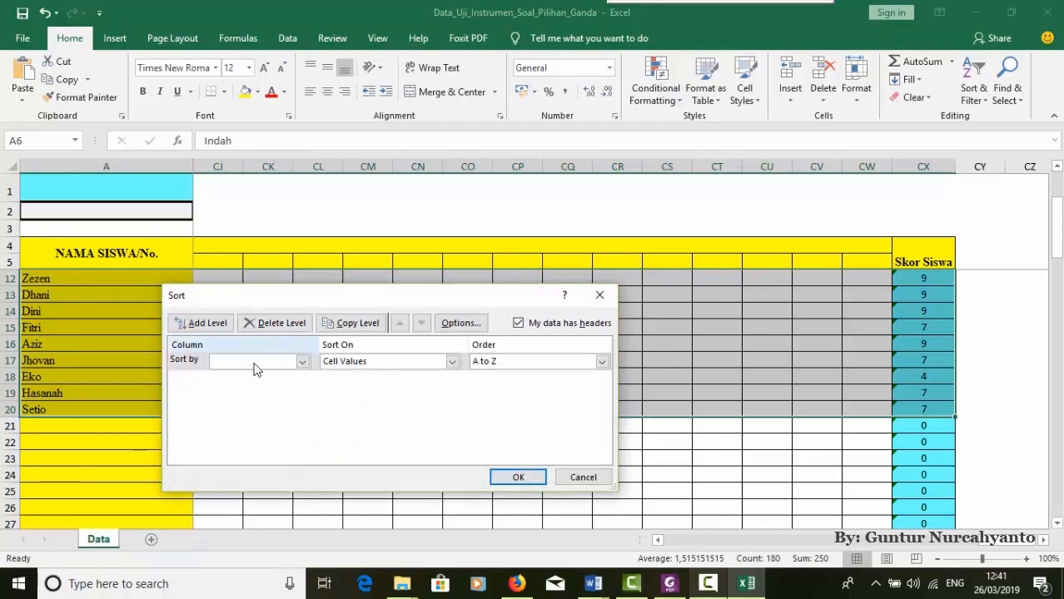
click(302, 363)
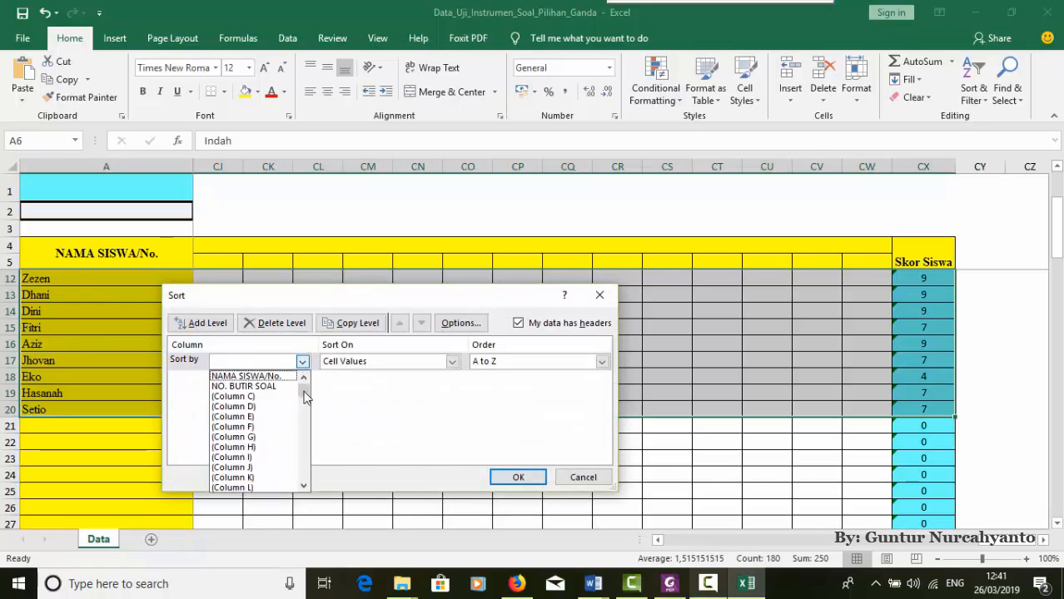
drag(303, 389, 303, 491)
click(249, 487)
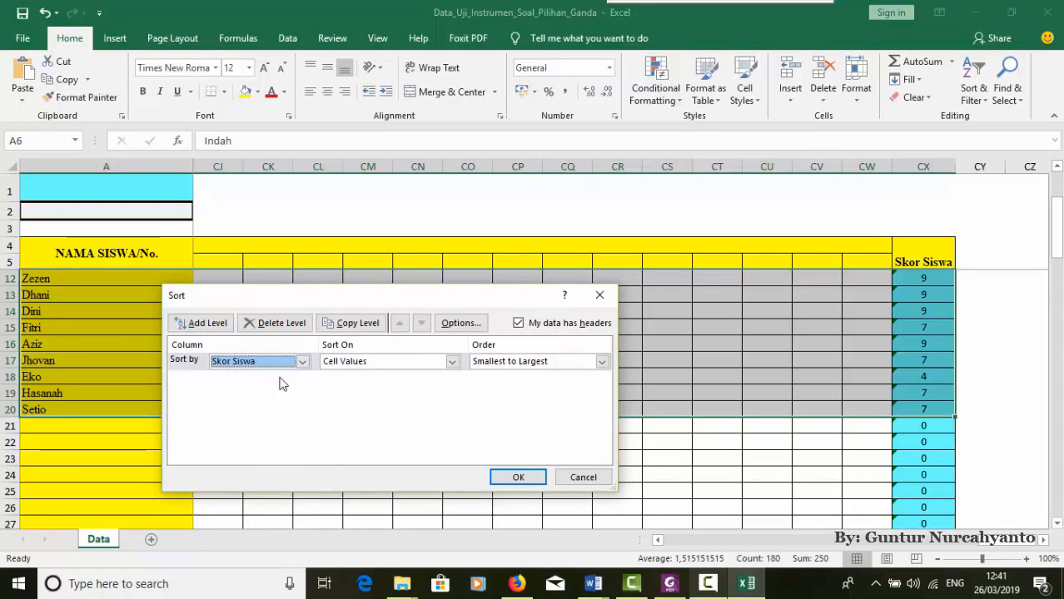
click(601, 362)
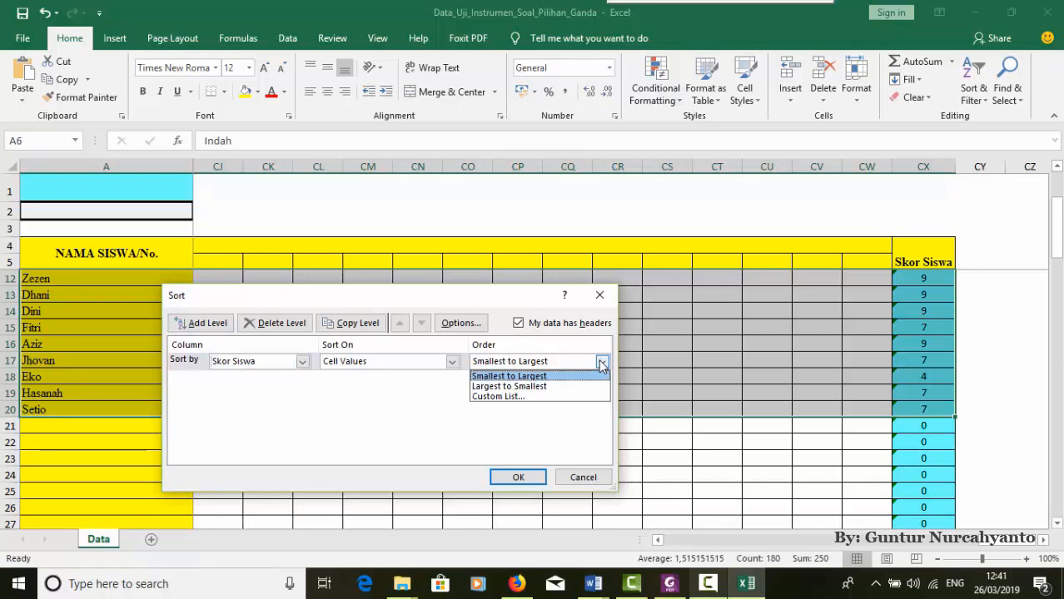
click(537, 387)
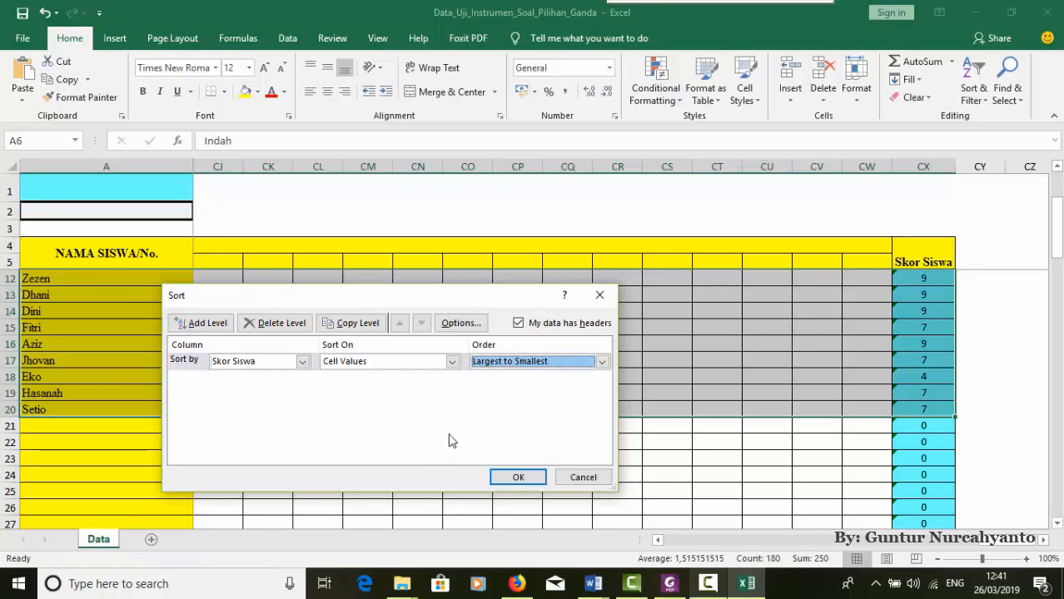
click(521, 481)
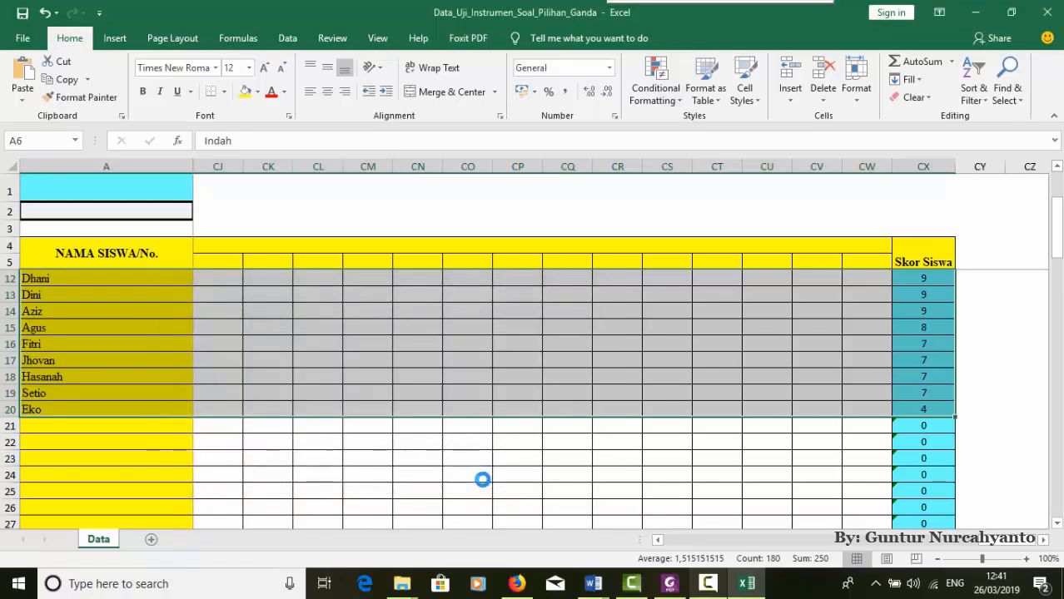
scroll(136, 382, up, 2)
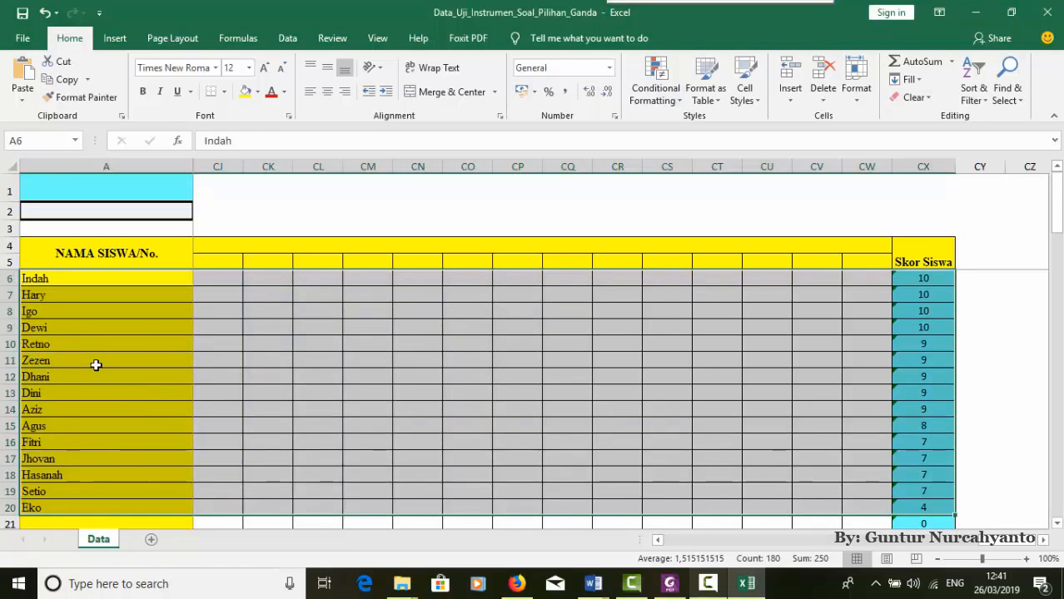
Examine item 1's PA formula in cell B86 and the score range it references
scroll(95, 364, down, 12)
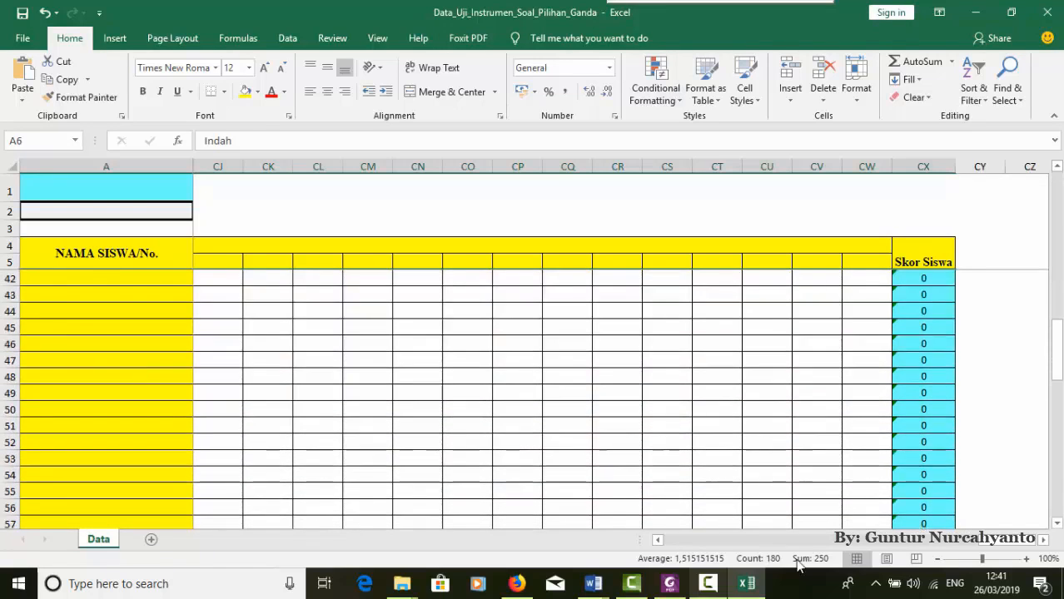
drag(759, 540, 667, 545)
scroll(90, 349, down, 13)
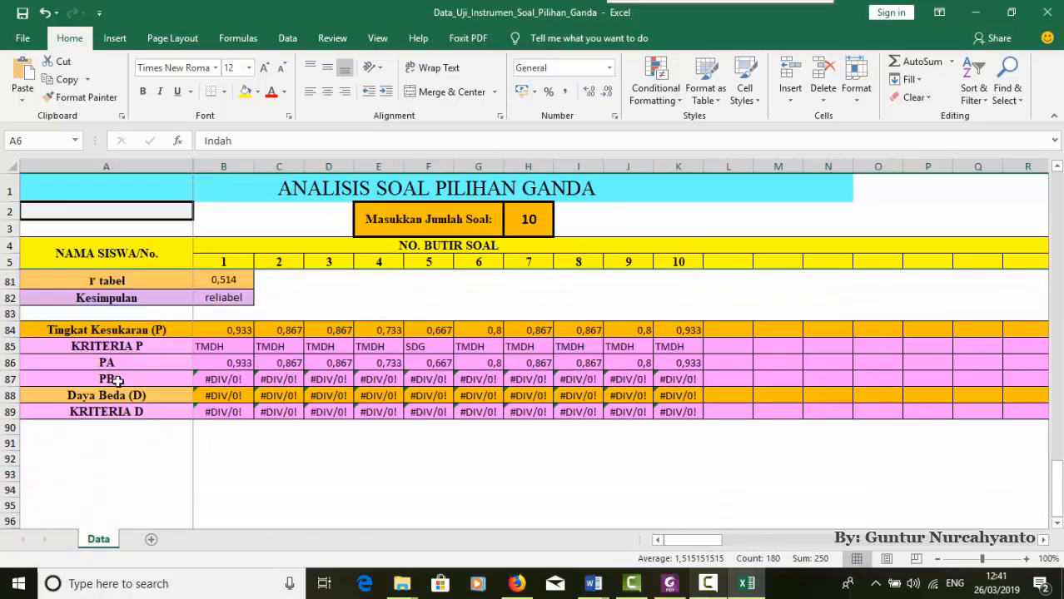
click(227, 363)
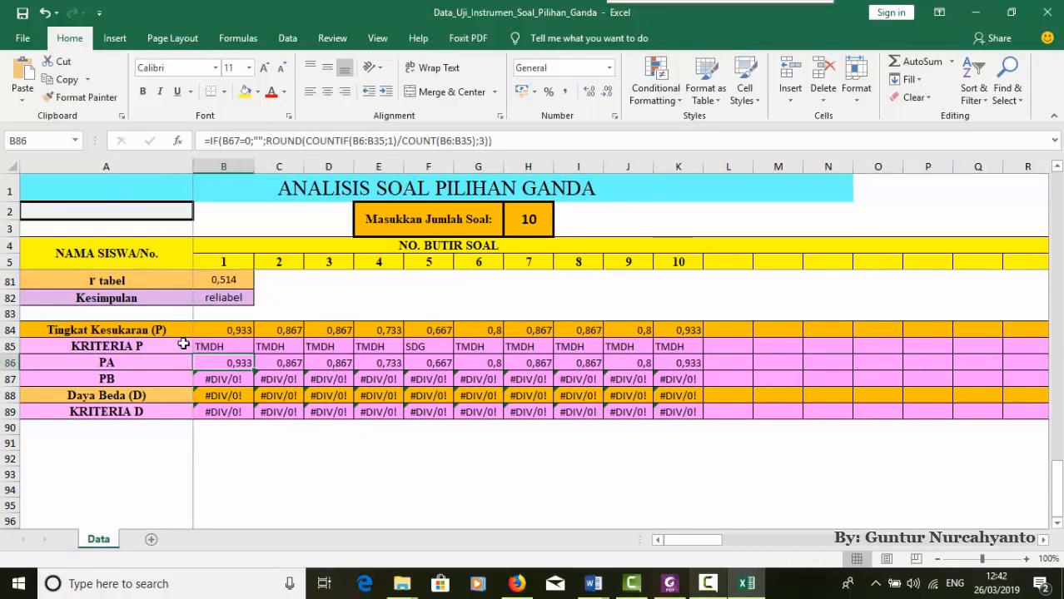
Switch to the Word document and check the student list in the Latihan Soal 3 table
scroll(329, 369, up, 12)
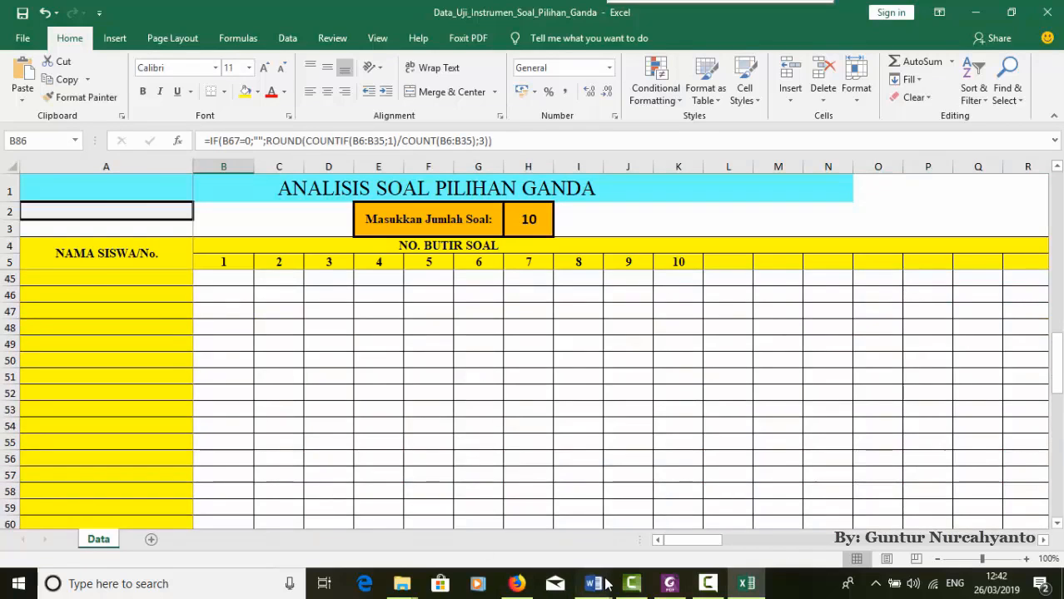
mouse_move(592, 583)
click(487, 541)
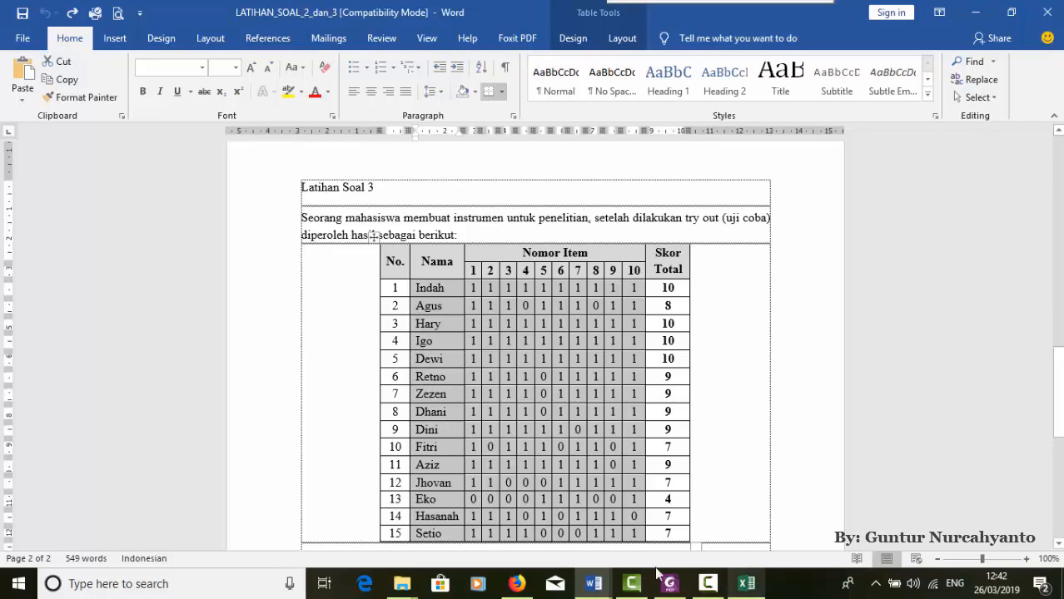
Switch to Excel and insert a blank column before the NAMA SISWA/No. column
click(746, 583)
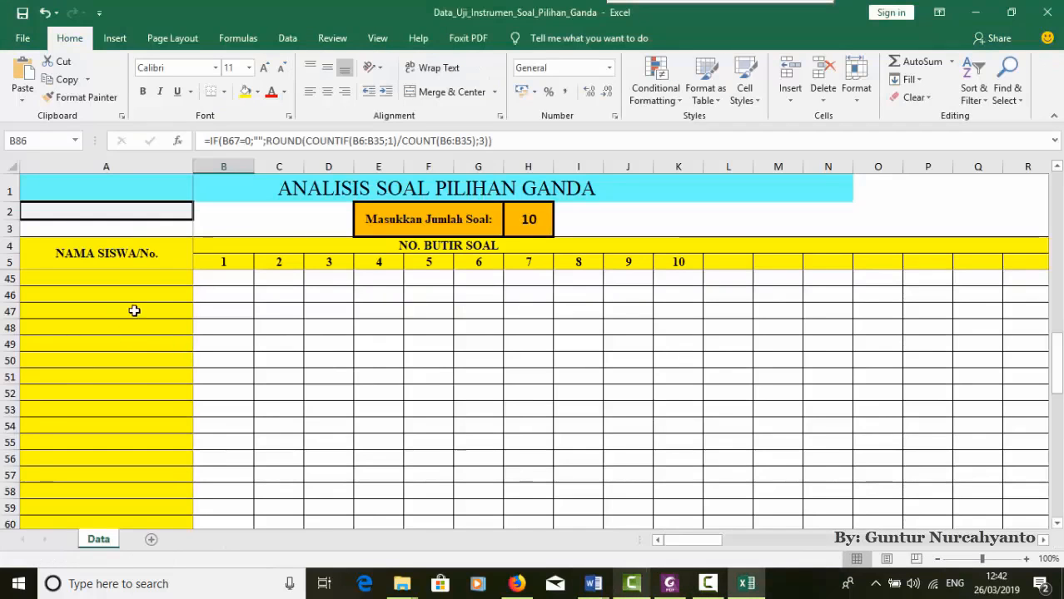
scroll(187, 364, up, 13)
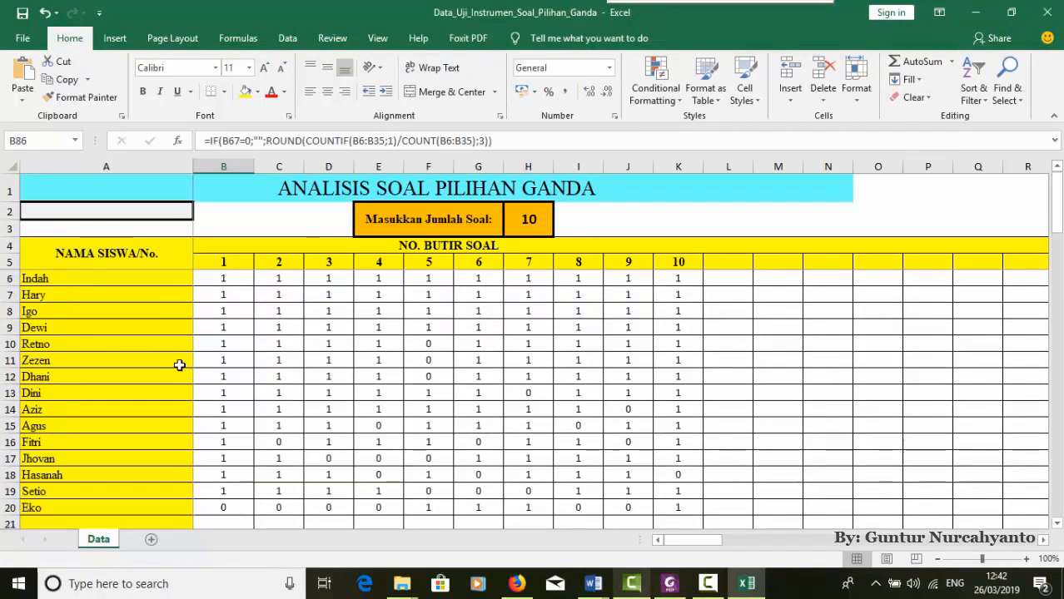
right_click(60, 167)
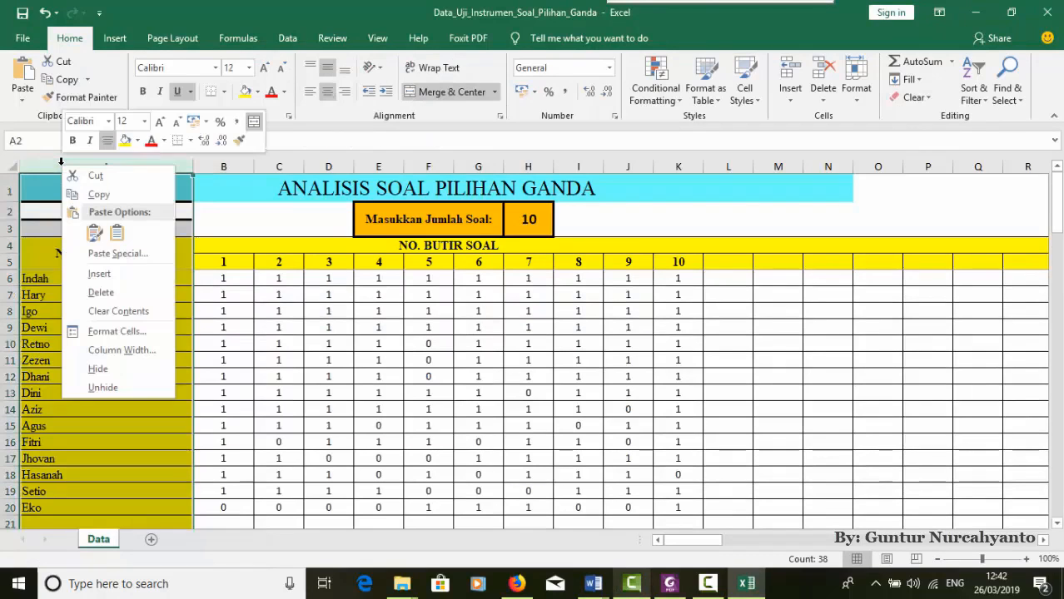
click(96, 274)
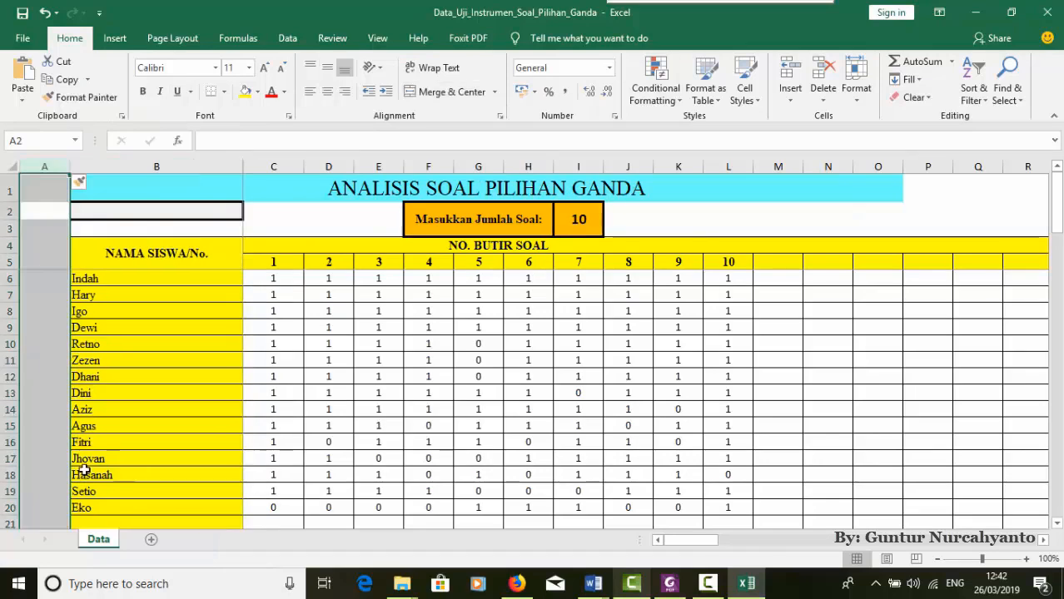
Number the sorted students from 1 to 15 in cells A6 to A20 of the new column
click(43, 277)
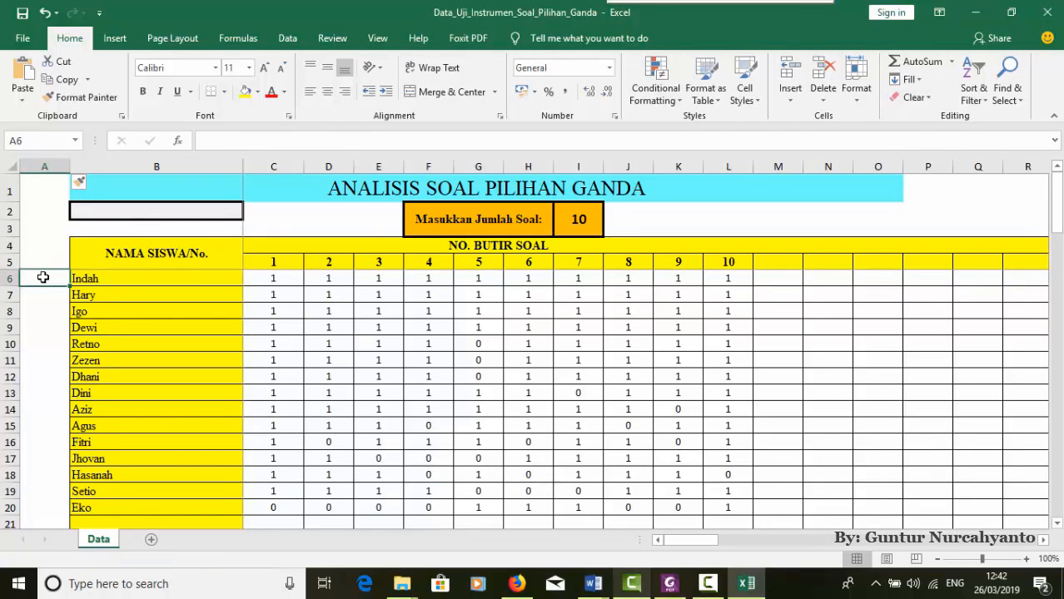
text(1)
key(Return)
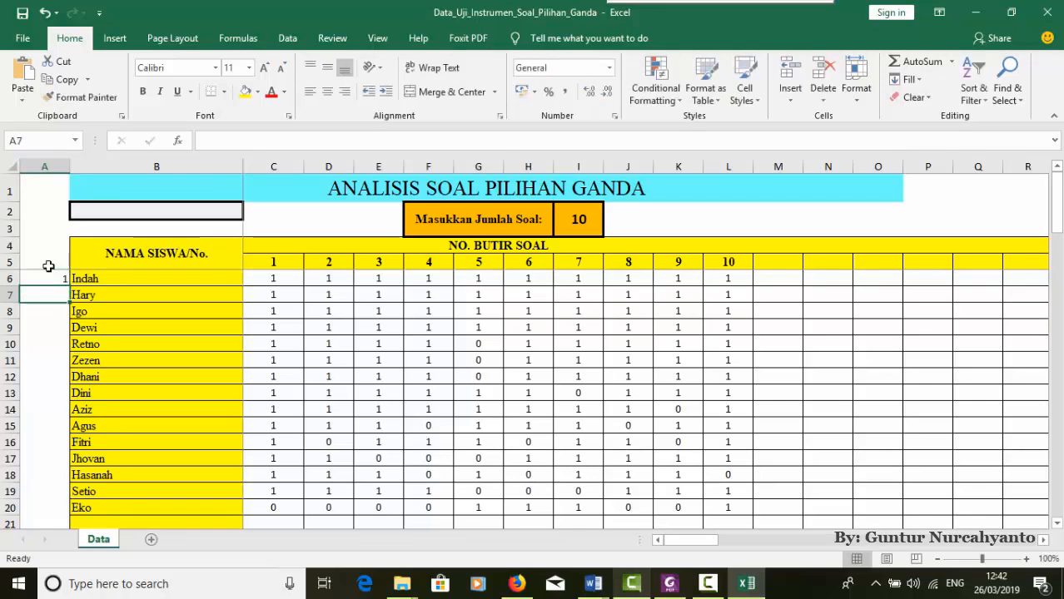
click(44, 280)
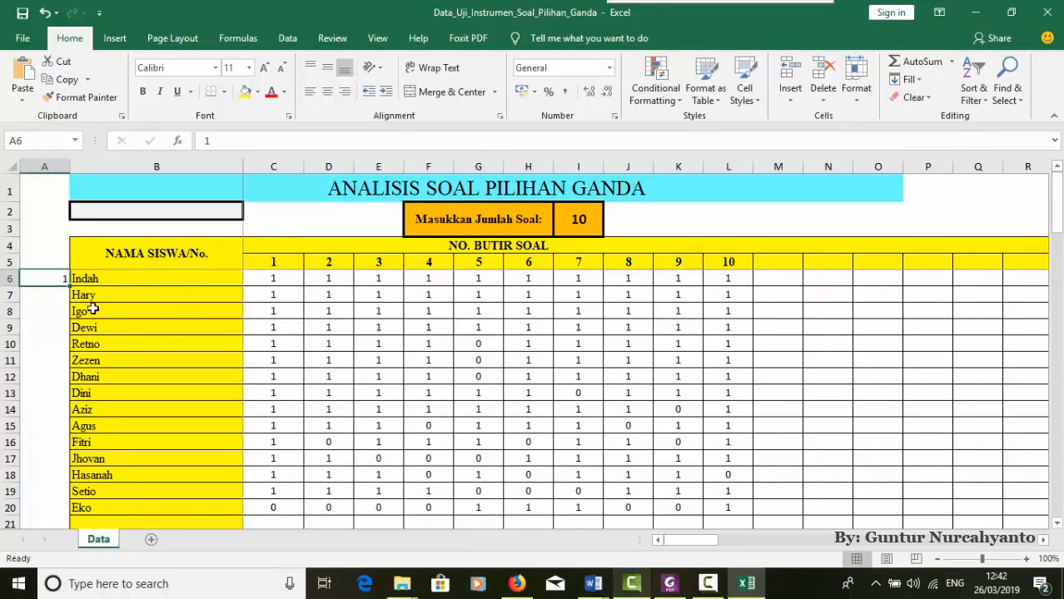
scroll(79, 309, down, 1)
scroll(47, 307, up, 1)
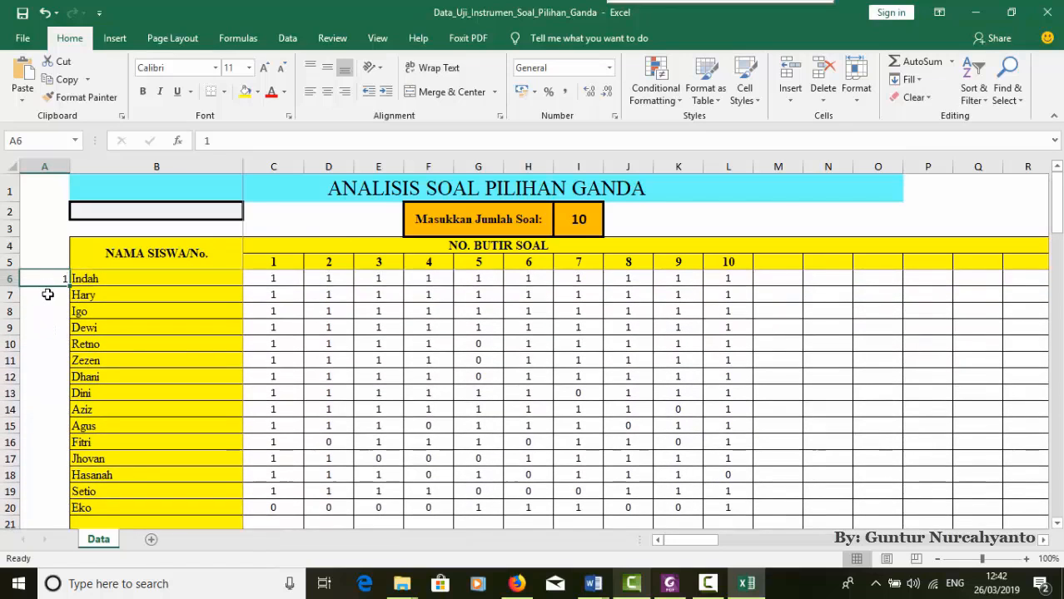
click(48, 294)
text(2)
key(Return)
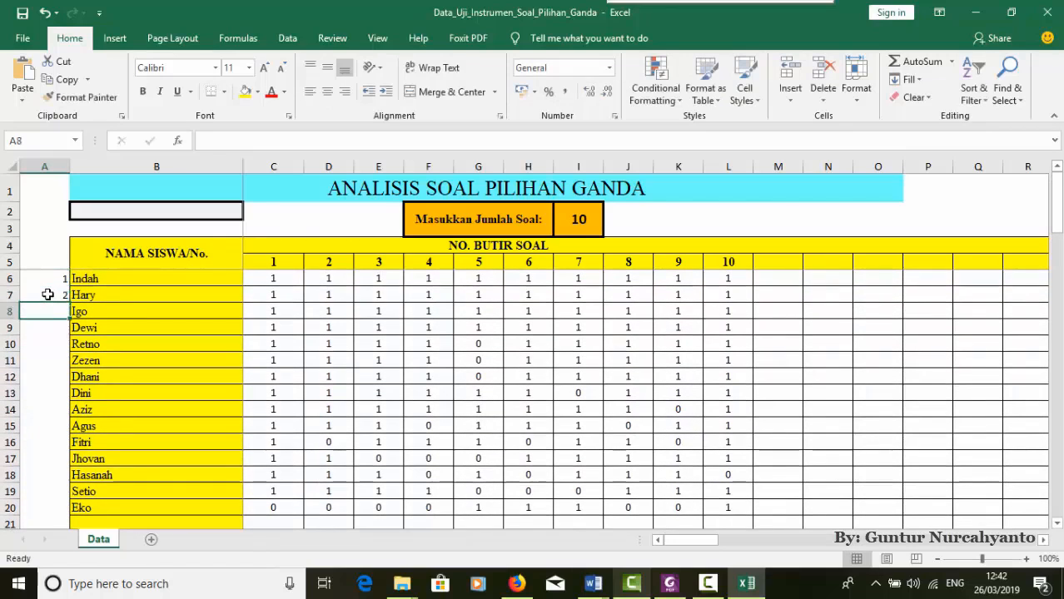
drag(52, 280, 10, 459)
click(58, 407)
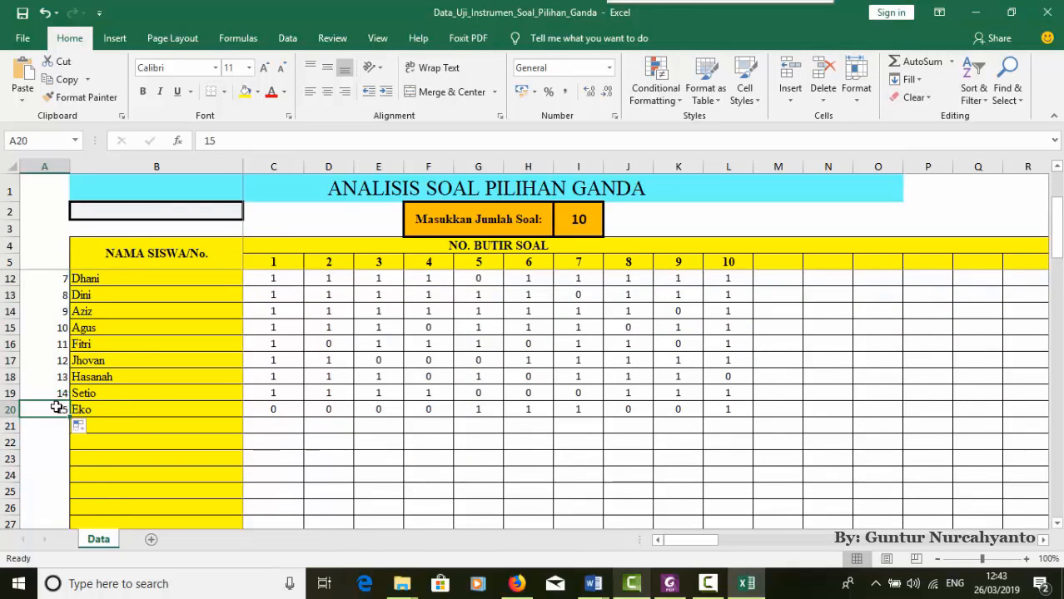
Set the COUNTIF range in item 1's PA formula in C86 to the upper group's scores C6:C12
scroll(109, 424, up, 2)
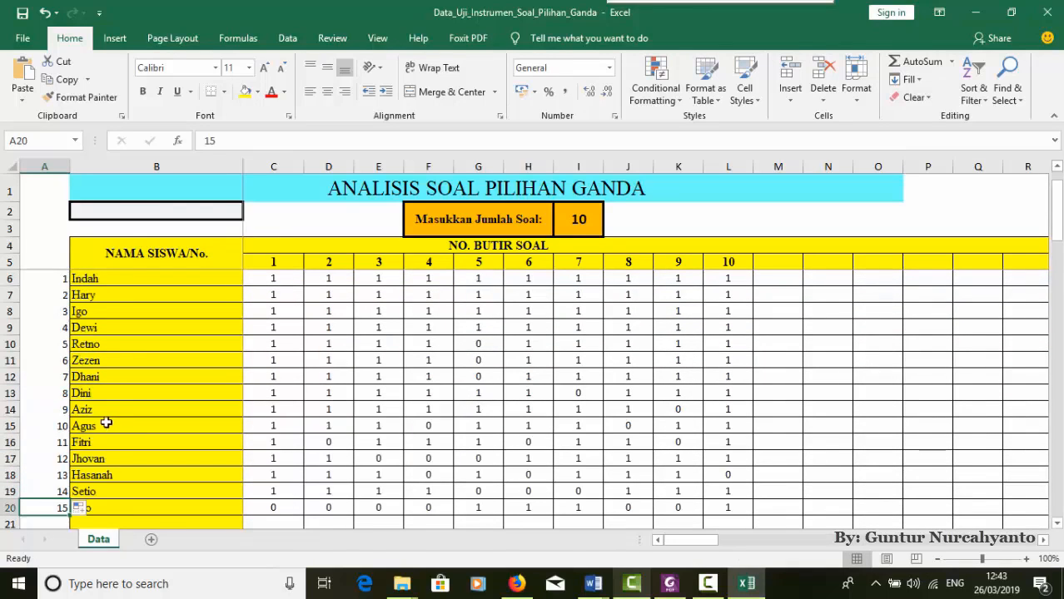
click(63, 376)
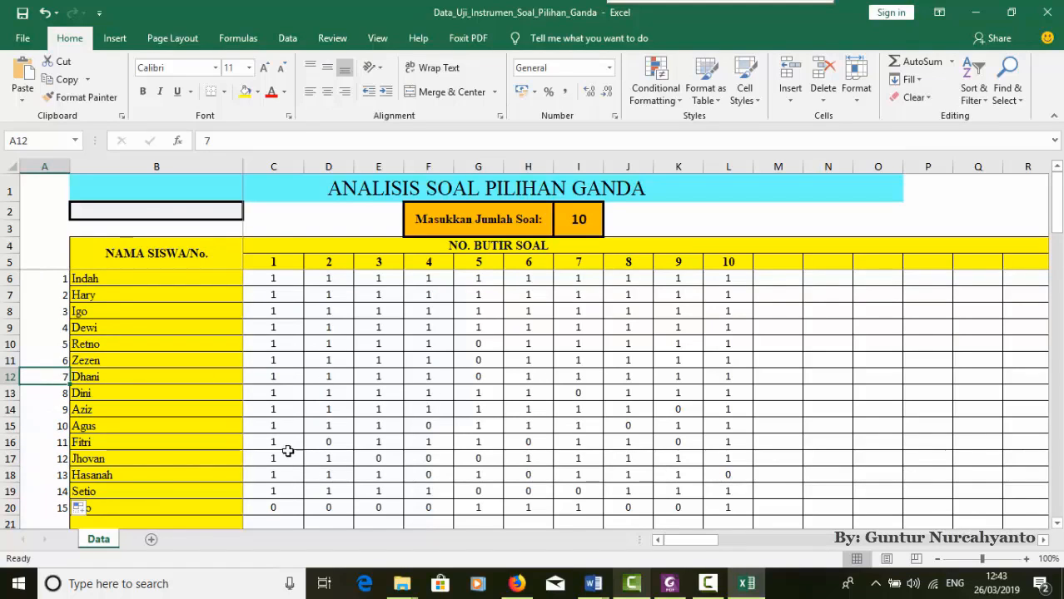
scroll(472, 464, down, 18)
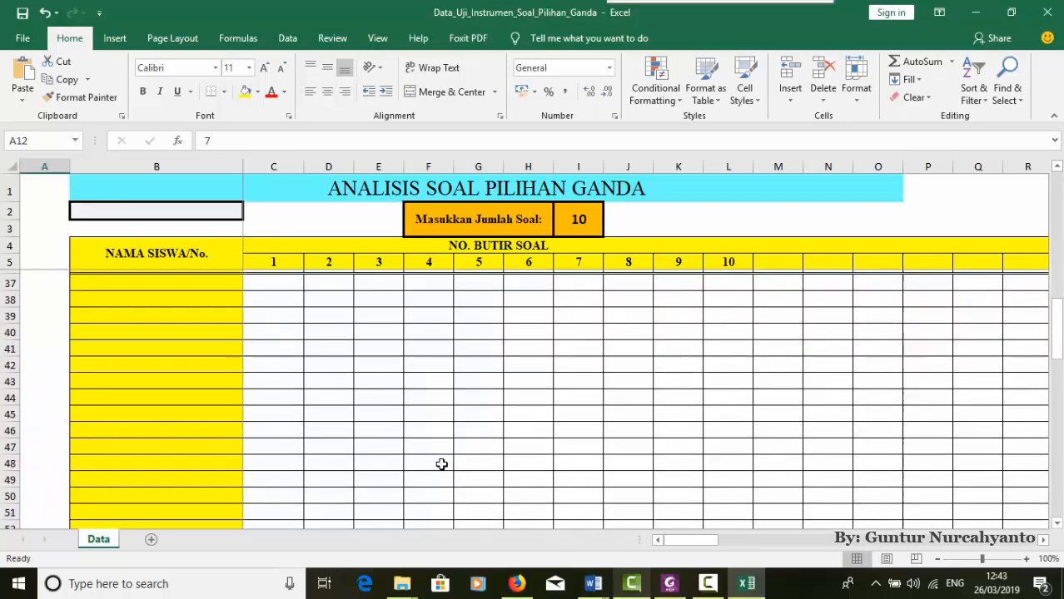
scroll(434, 466, down, 5)
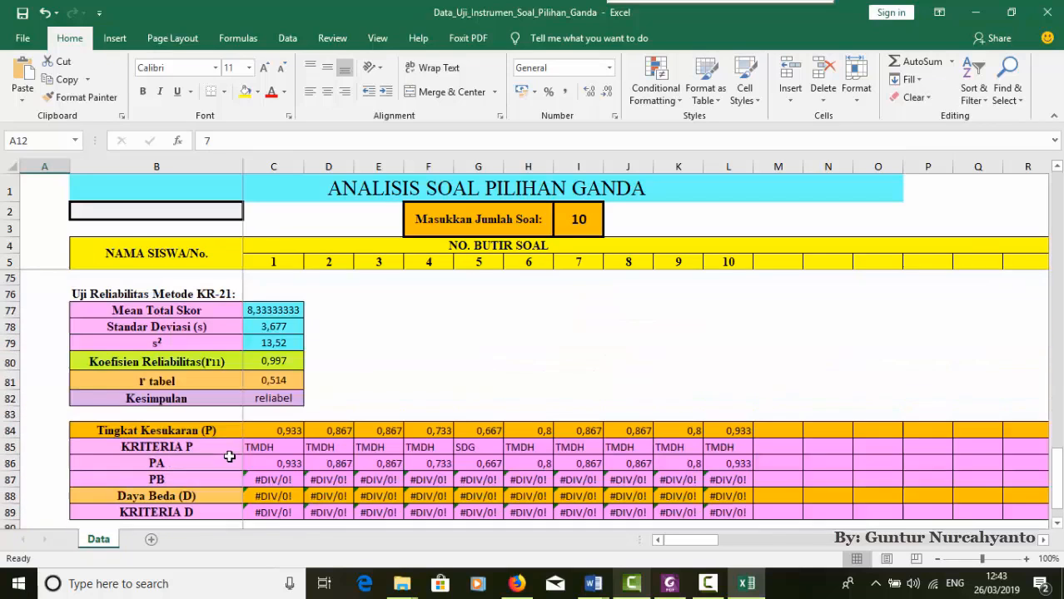
click(268, 467)
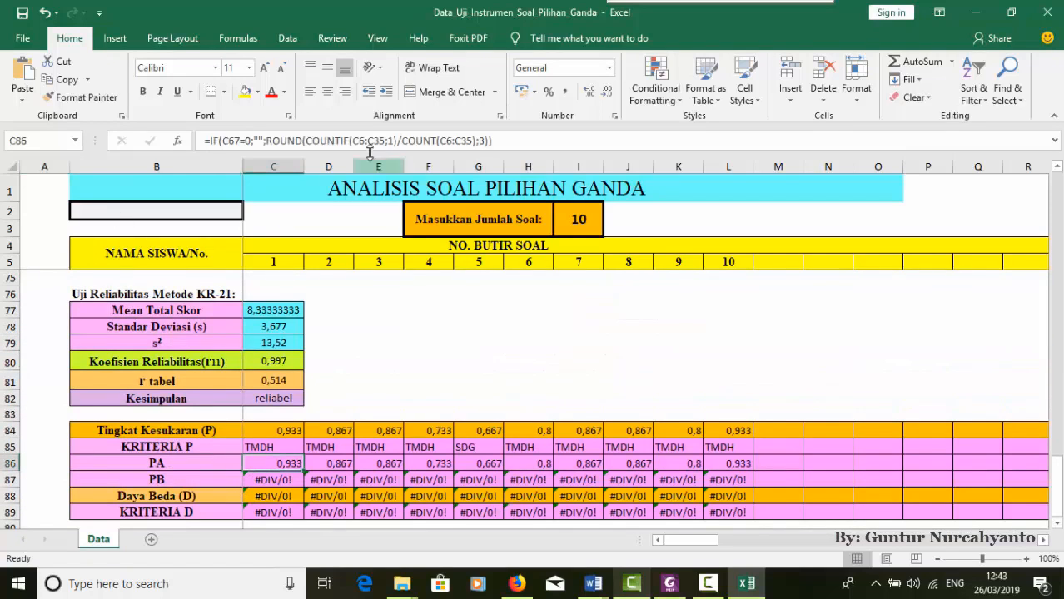
click(490, 141)
scroll(380, 295, up, 16)
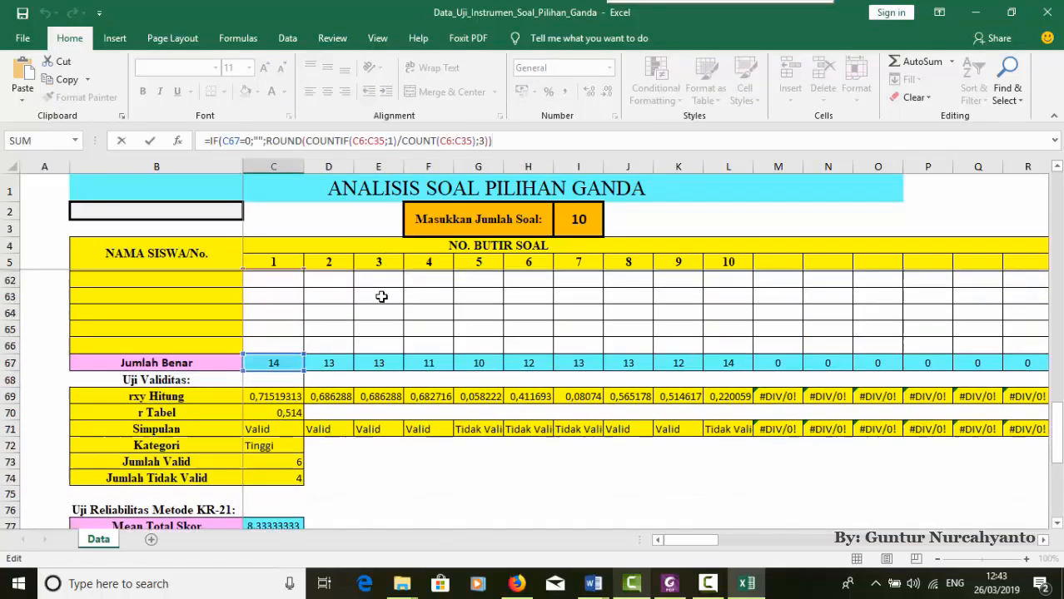
scroll(260, 413, up, 7)
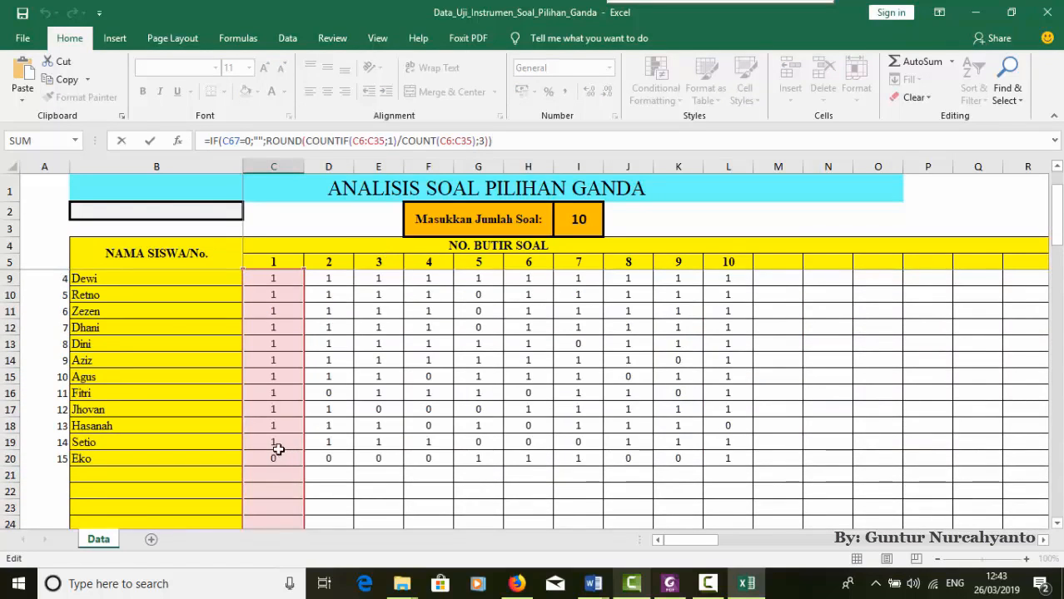
scroll(275, 387, down, 9)
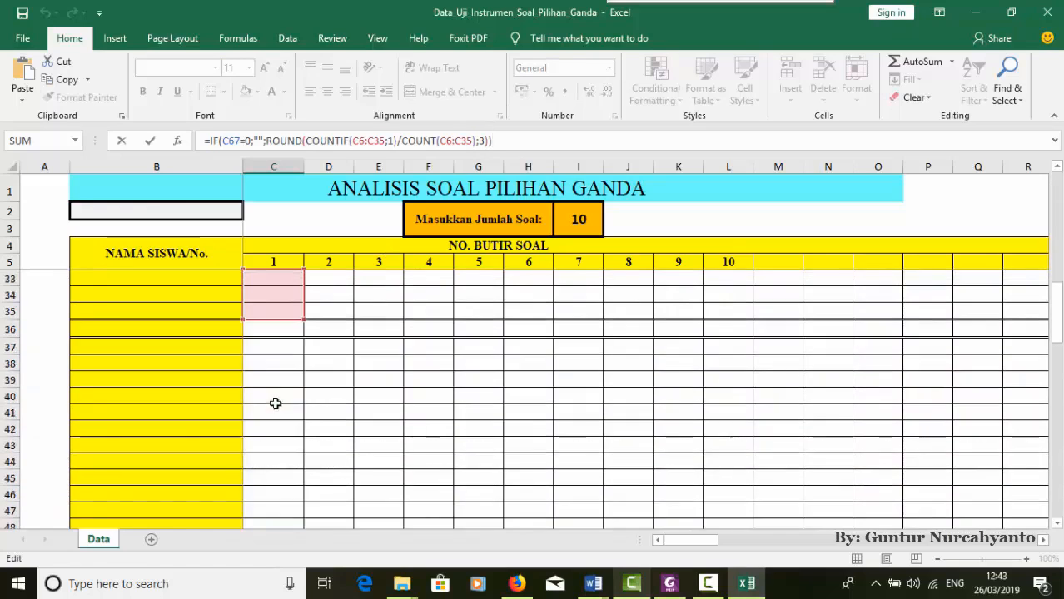
scroll(275, 403, up, 9)
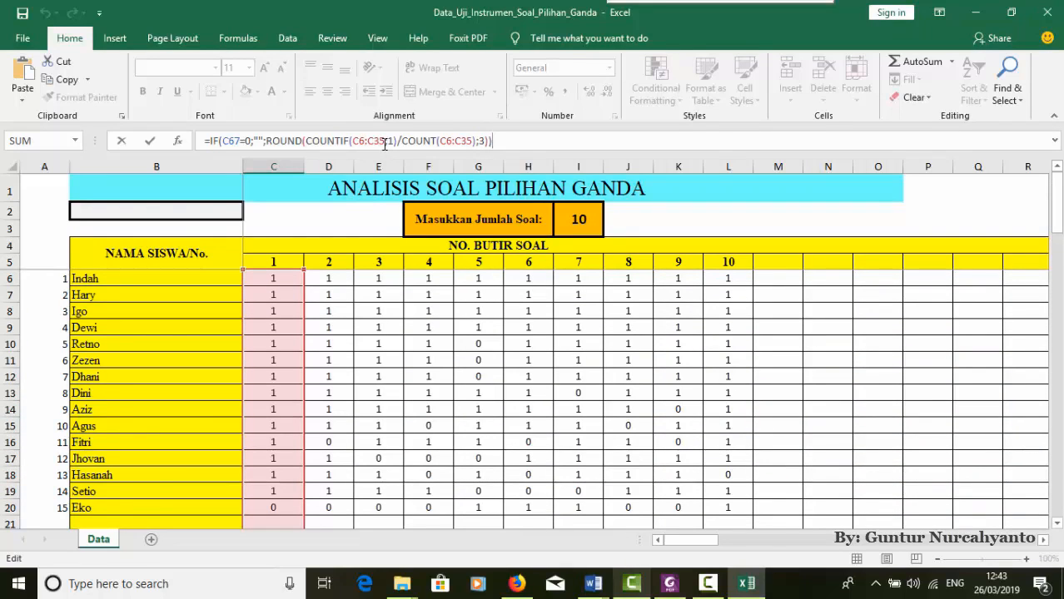
drag(385, 142, 352, 142)
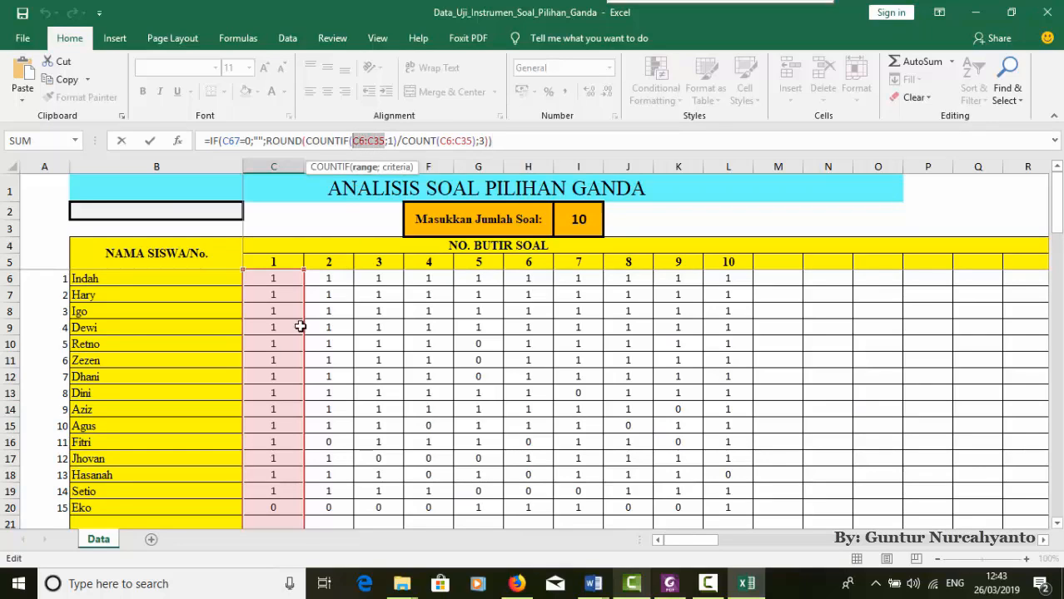
click(266, 278)
drag(266, 298, 266, 354)
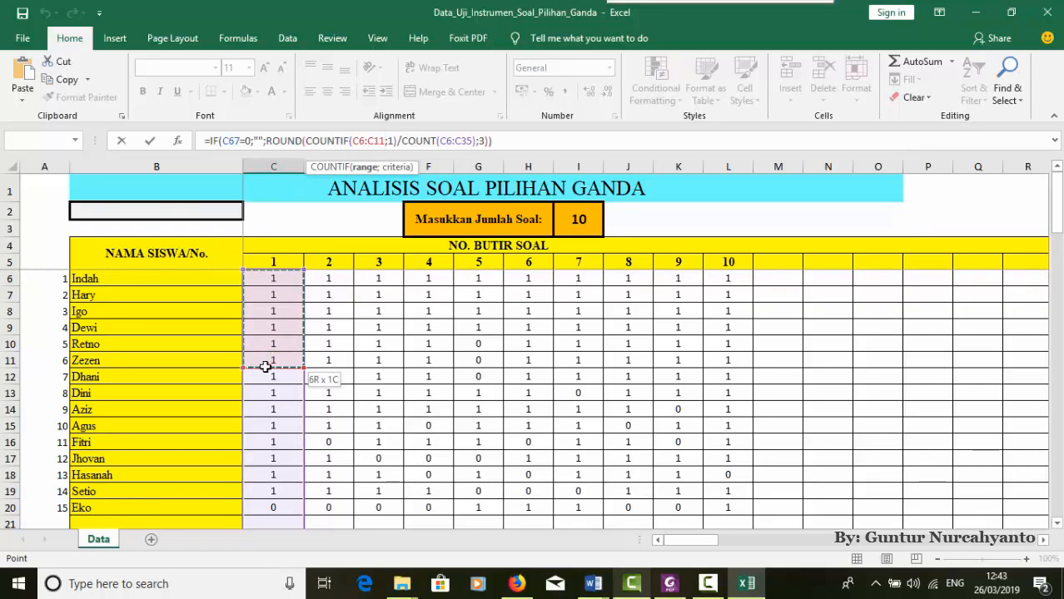
drag(264, 367, 265, 375)
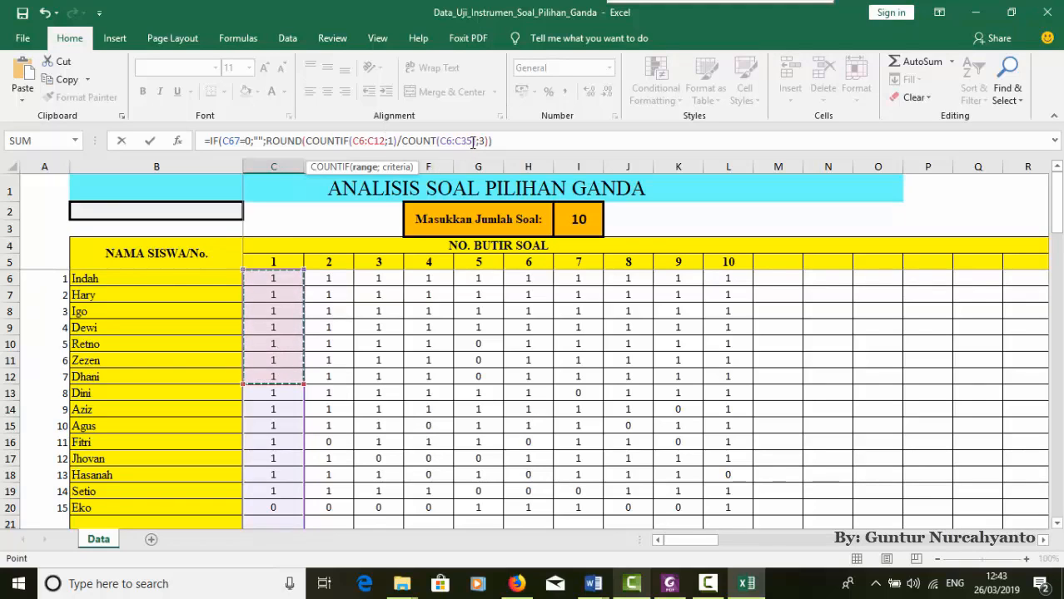
Set the COUNT range in the same PA formula to C6:C12 and fill the formula across to item 10 in L86
drag(472, 142, 438, 142)
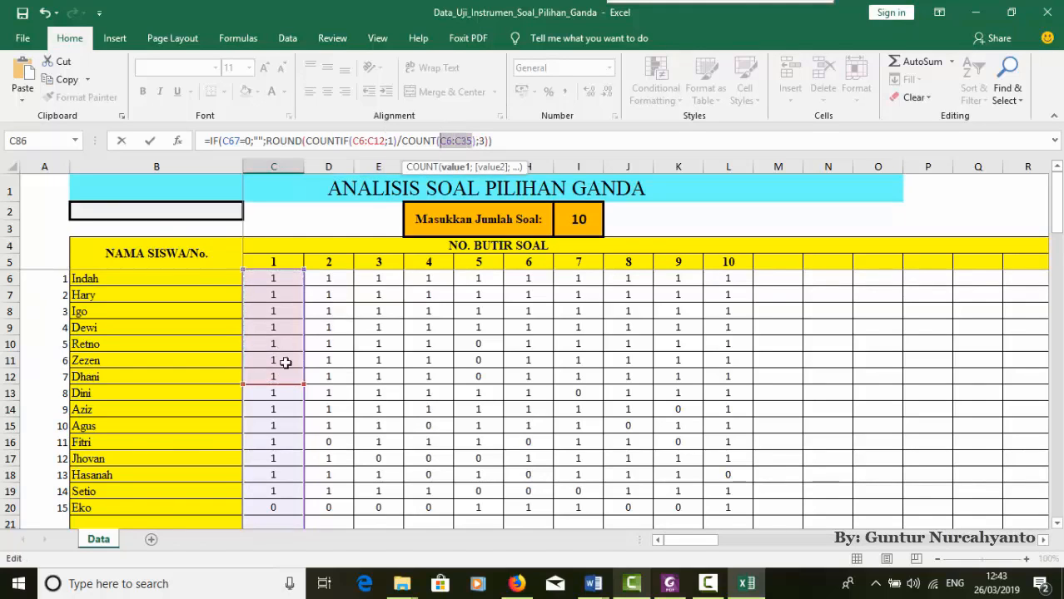
drag(268, 277, 259, 381)
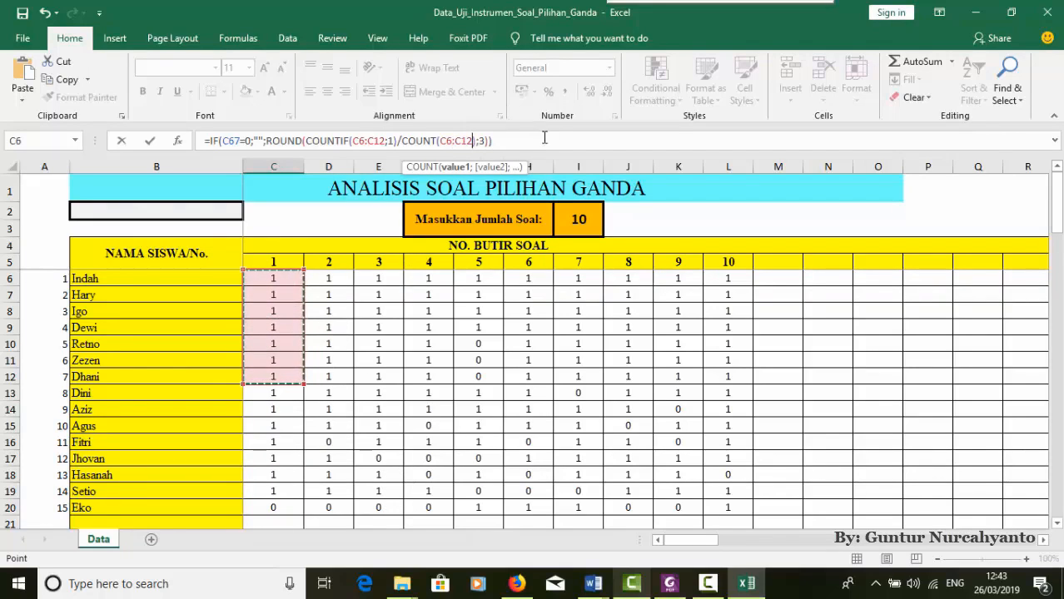
key(Escape)
scroll(323, 392, down, 1)
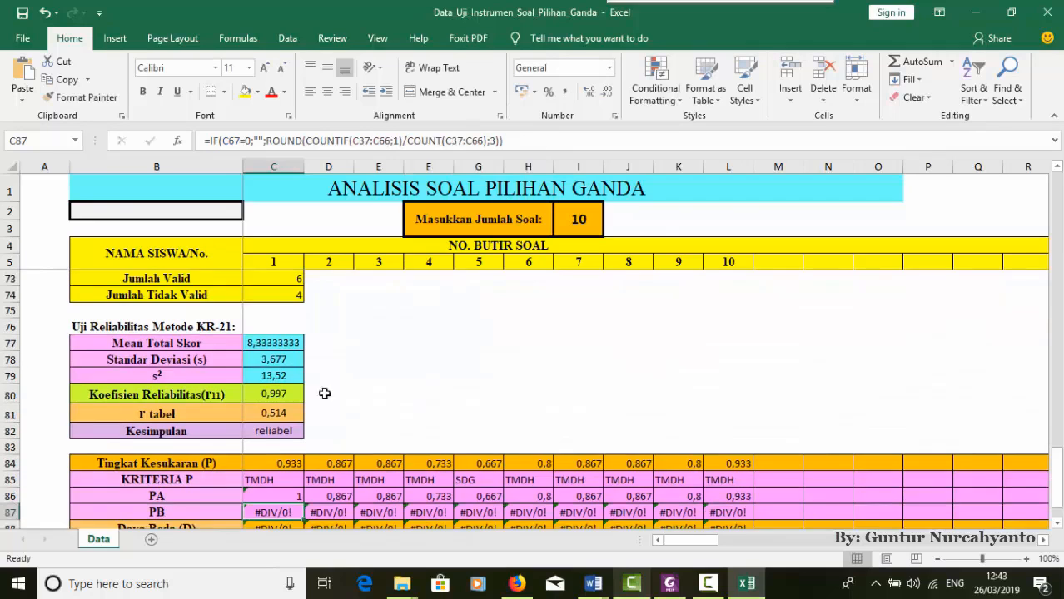
scroll(273, 450, down, 1)
click(273, 449)
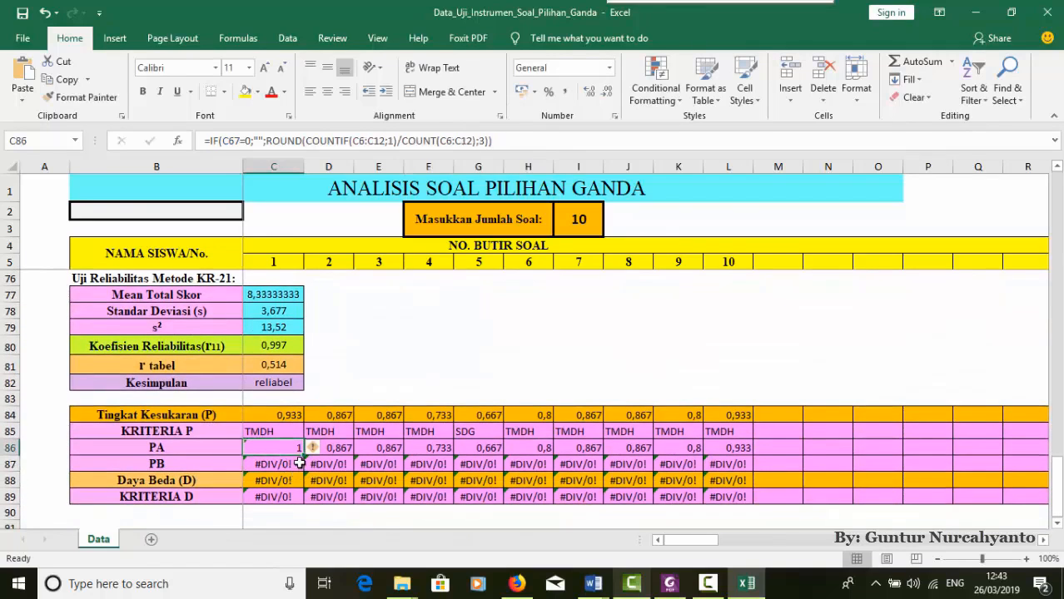
drag(307, 455, 747, 448)
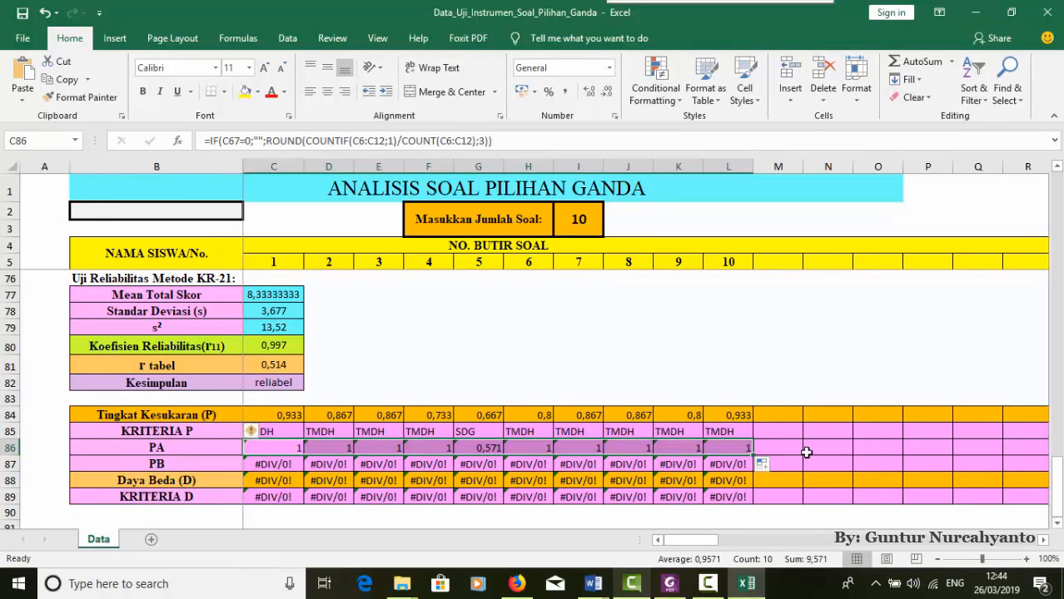
Set both ranges in item 1's PB formula in C87 to the lower group's scores C13:C20 and fill it across to L87
click(260, 466)
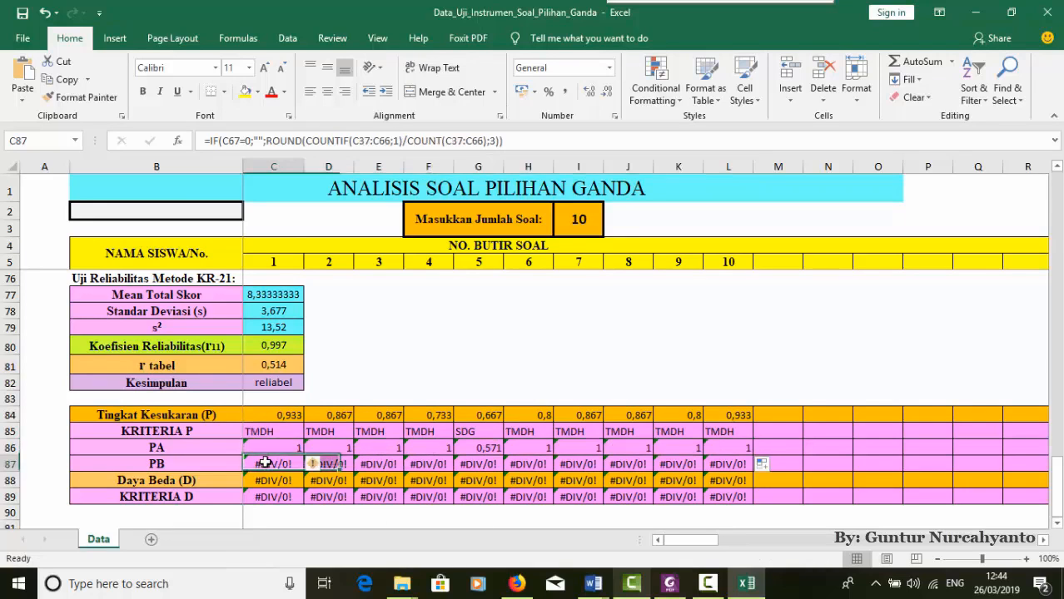
click(535, 145)
scroll(415, 351, up, 17)
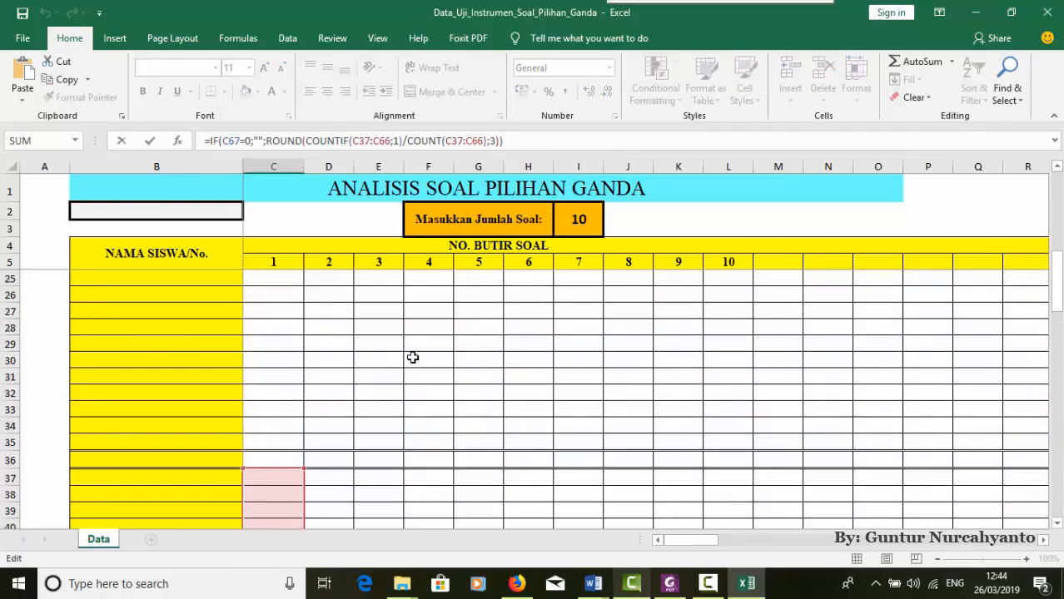
scroll(412, 357, up, 6)
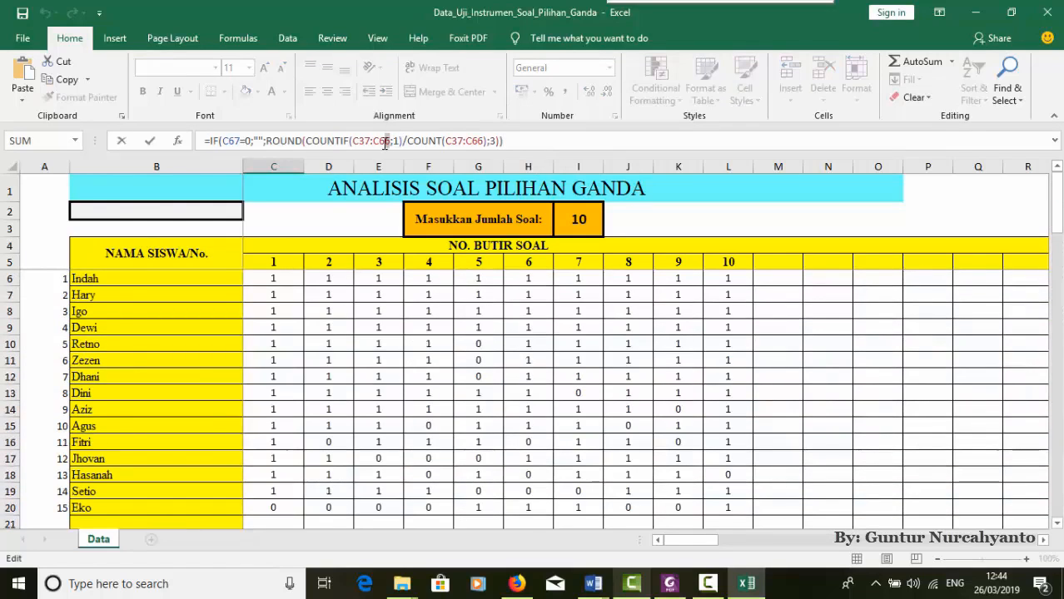
drag(390, 141, 352, 142)
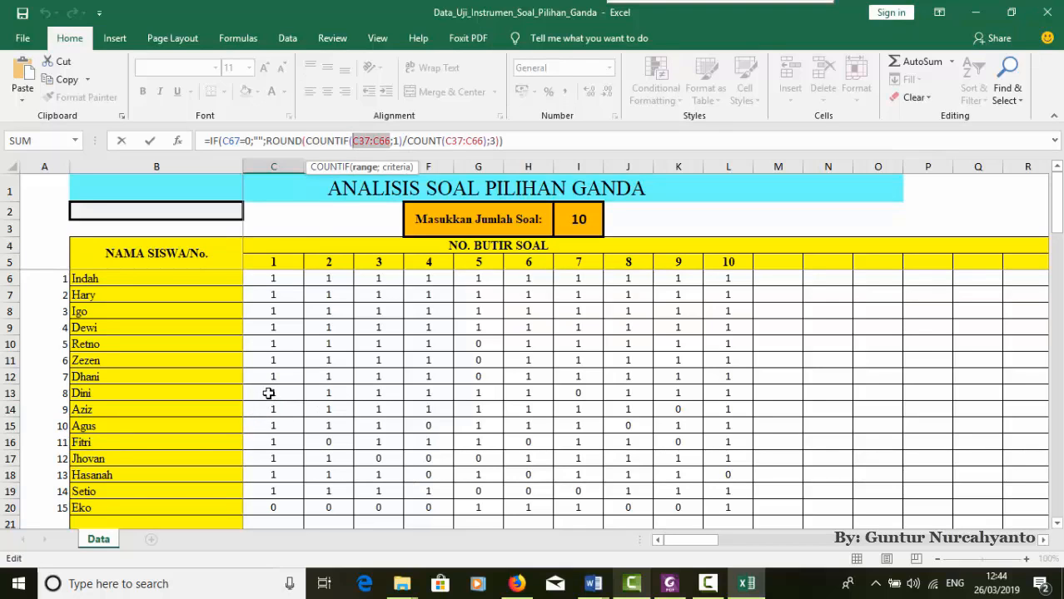
drag(268, 393, 261, 508)
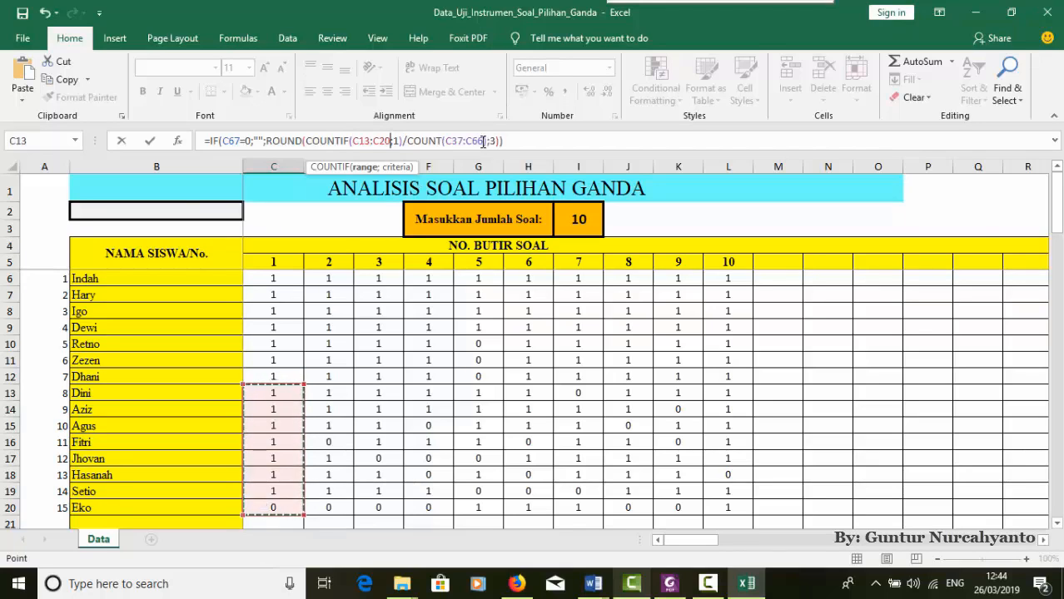
drag(483, 141, 445, 141)
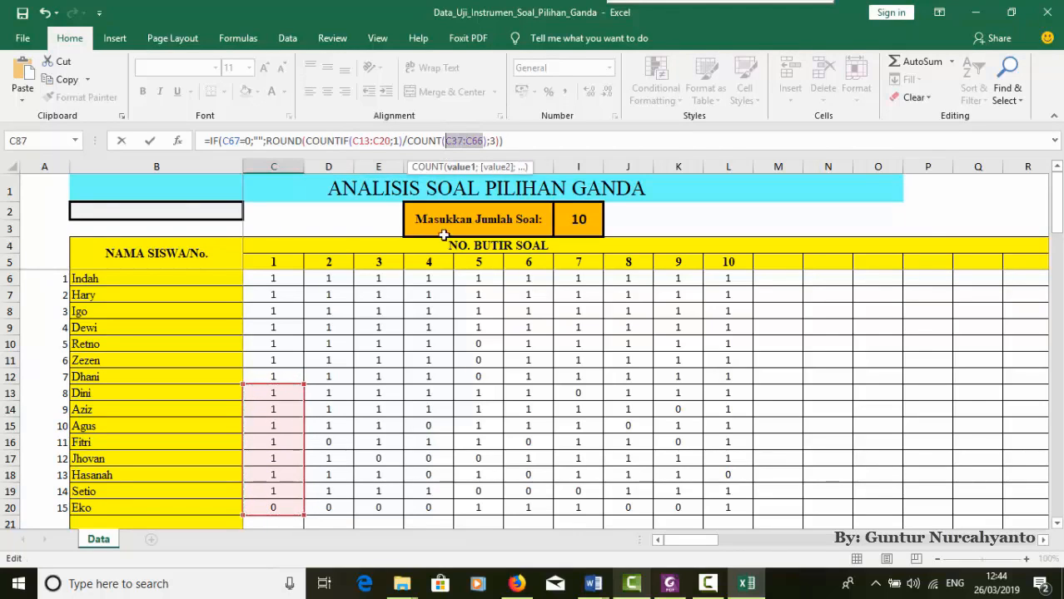
drag(284, 391, 256, 506)
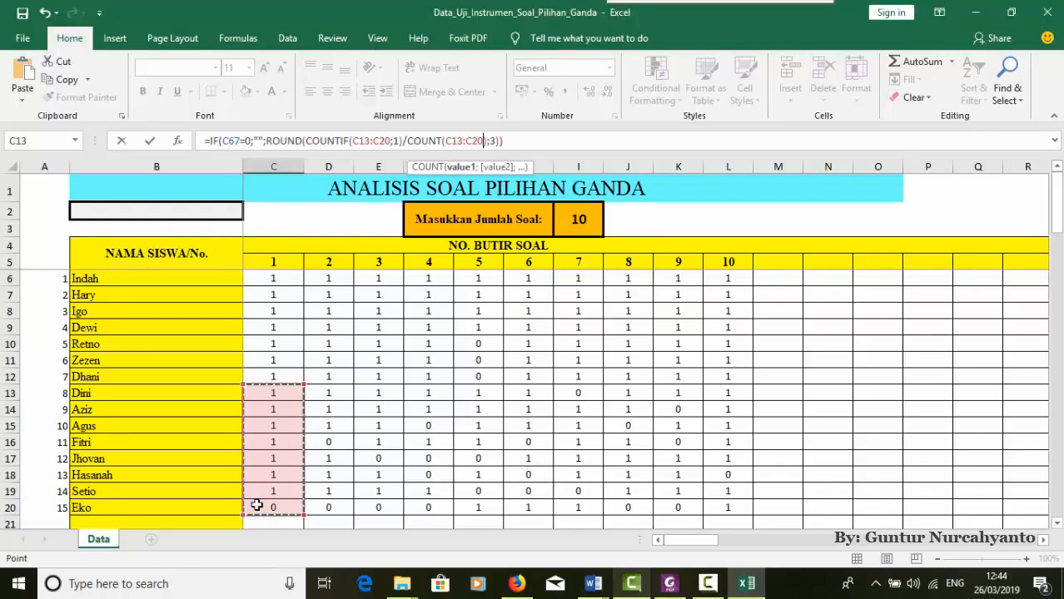
key(Return)
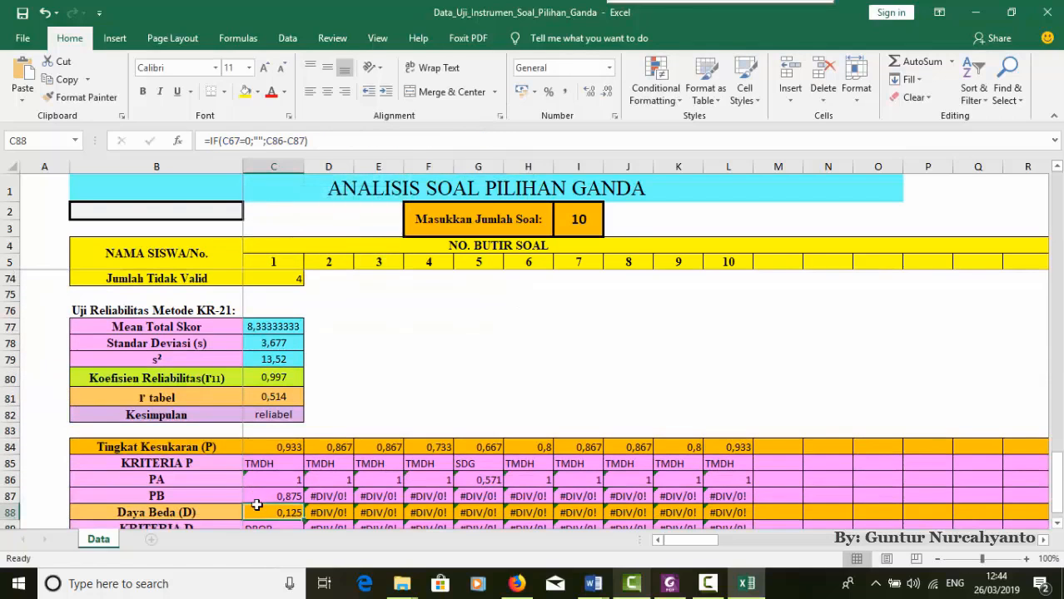
click(285, 497)
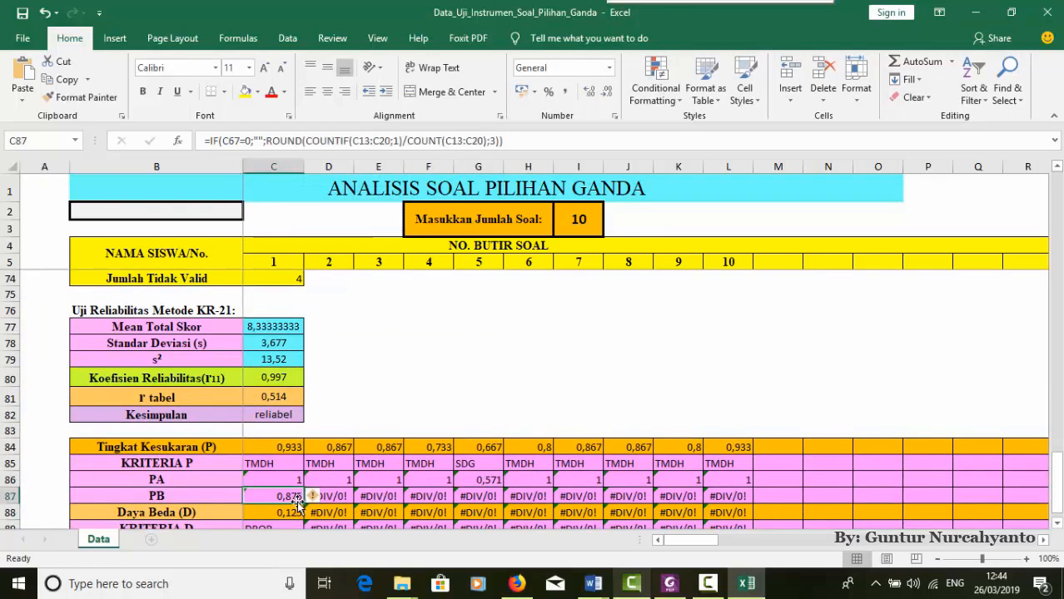
drag(298, 503, 747, 501)
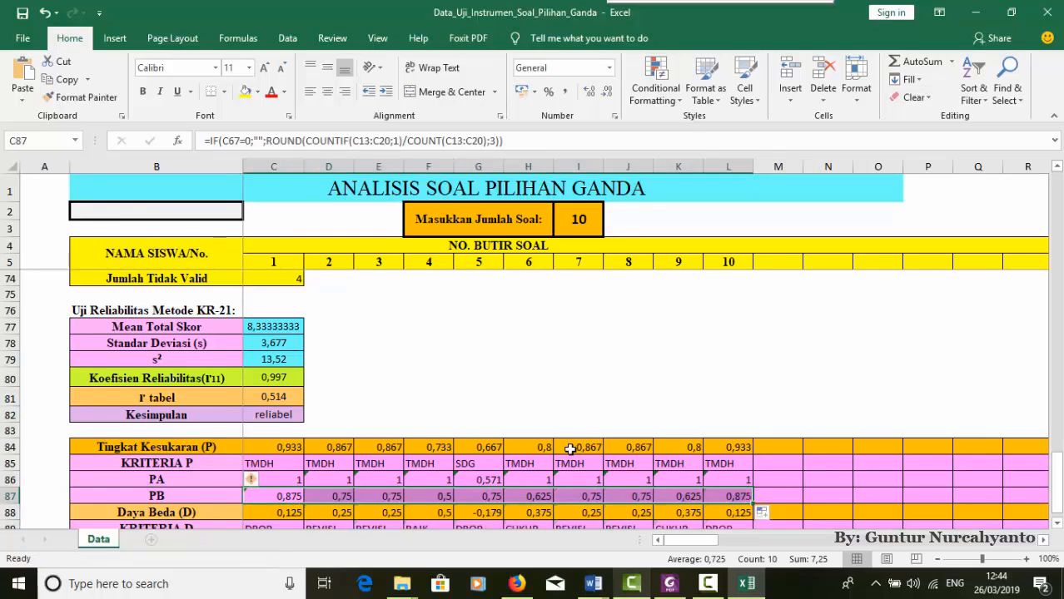
Examine the KRITERIA D classifications for items 1 to 4 and compare them with the validity conclusions in the Simpulan row
scroll(570, 449, down, 1)
click(255, 480)
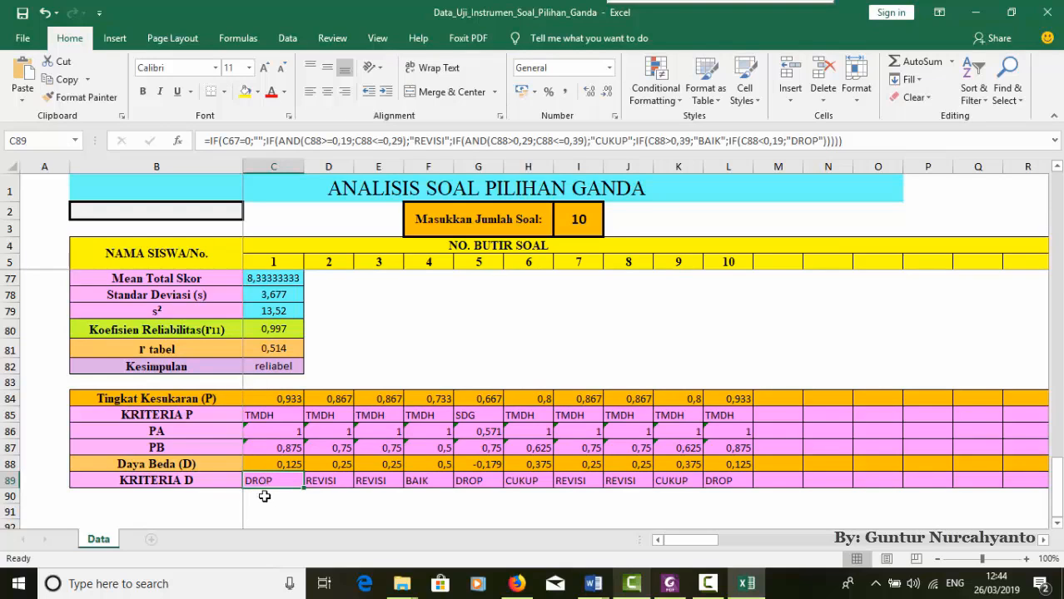
scroll(254, 487, up, 3)
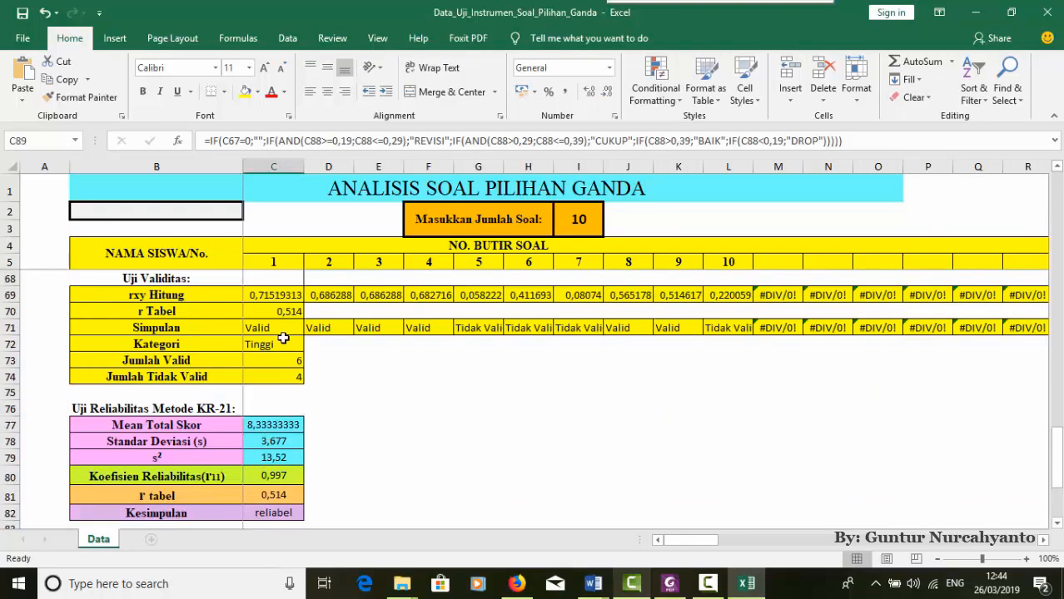
scroll(274, 375, down, 4)
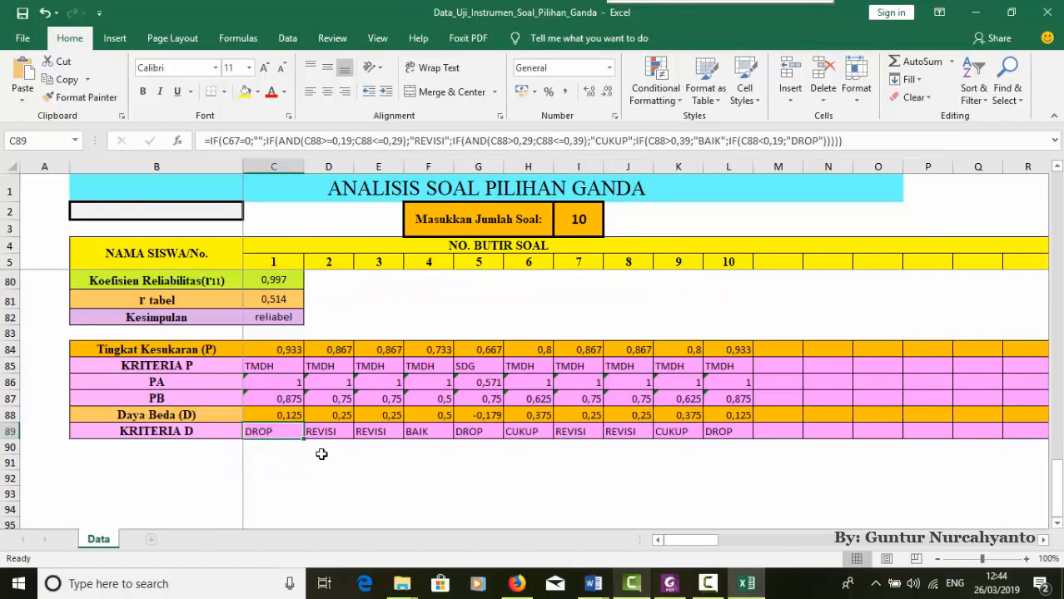
scroll(321, 454, up, 5)
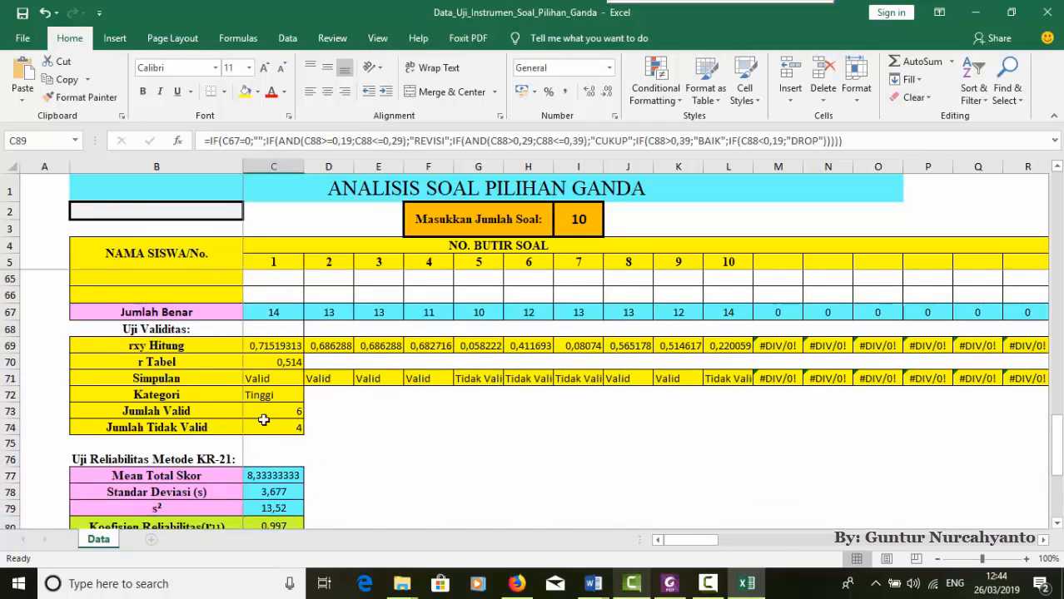
scroll(321, 370, down, 4)
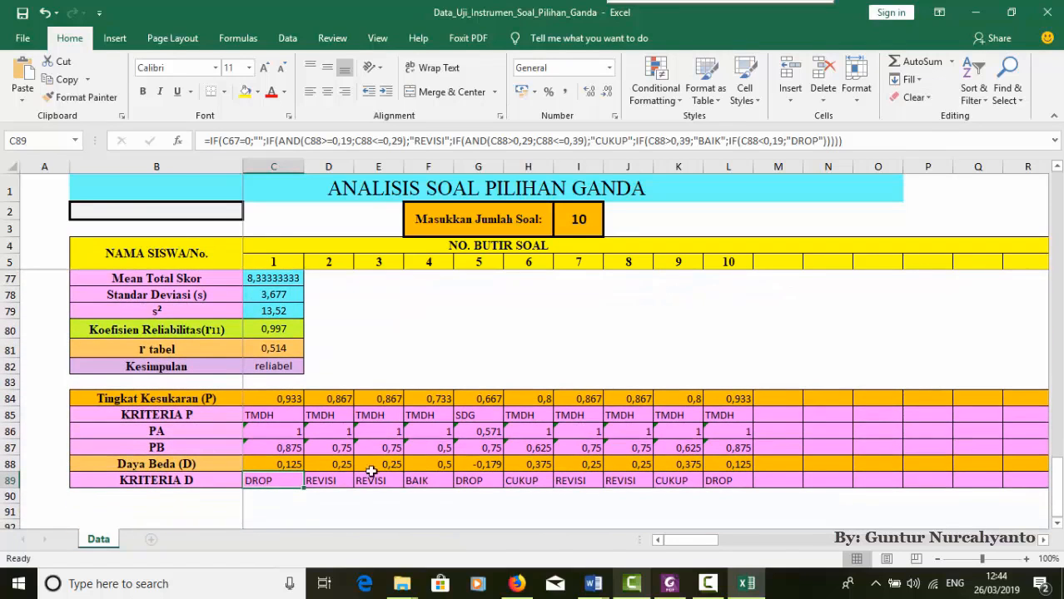
click(336, 482)
scroll(366, 374, up, 4)
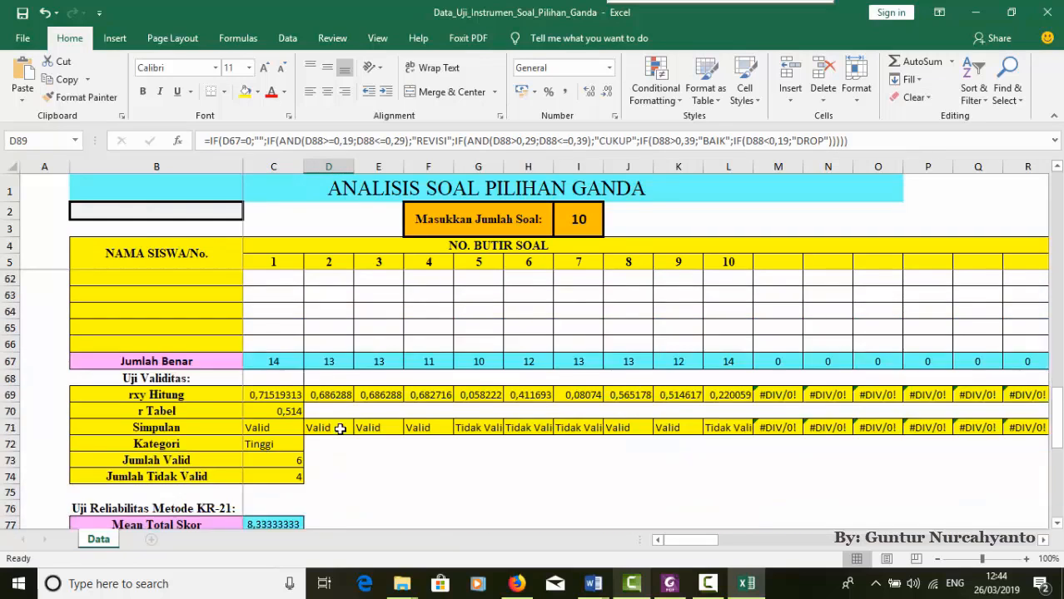
scroll(328, 386, down, 6)
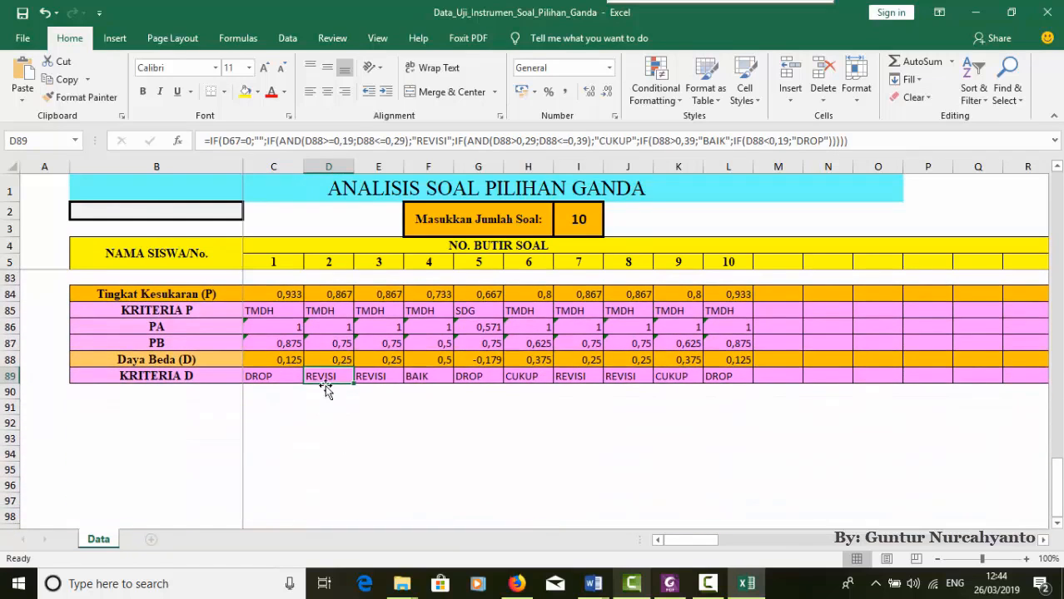
click(371, 376)
click(421, 378)
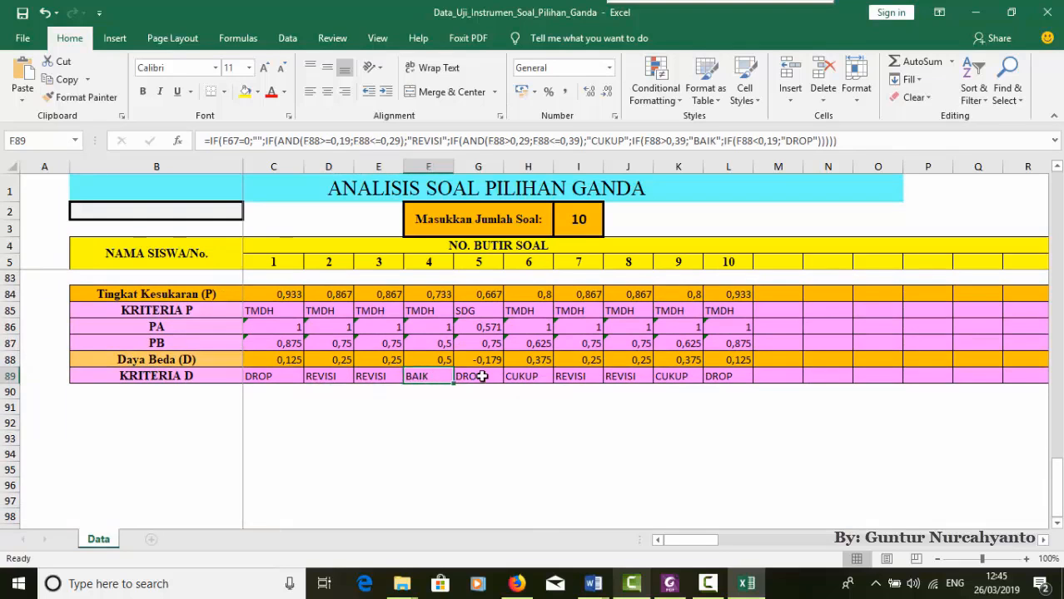
Compare the KRITERIA D classifications of items 5 to 10 with their validity conclusions, and return to the student scores
scroll(409, 397, up, 7)
scroll(408, 397, down, 5)
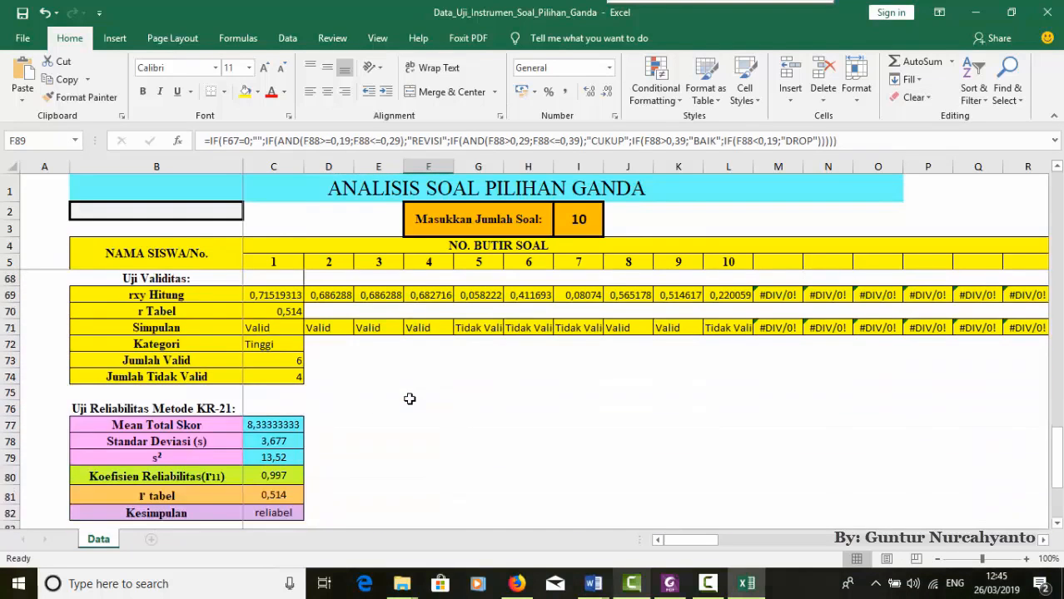
click(475, 480)
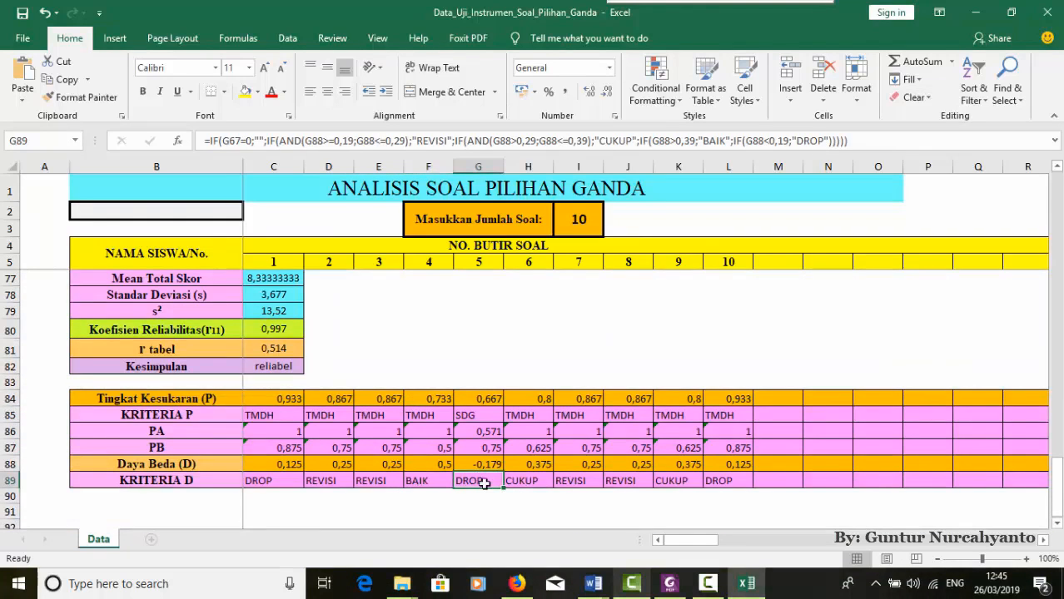
click(715, 480)
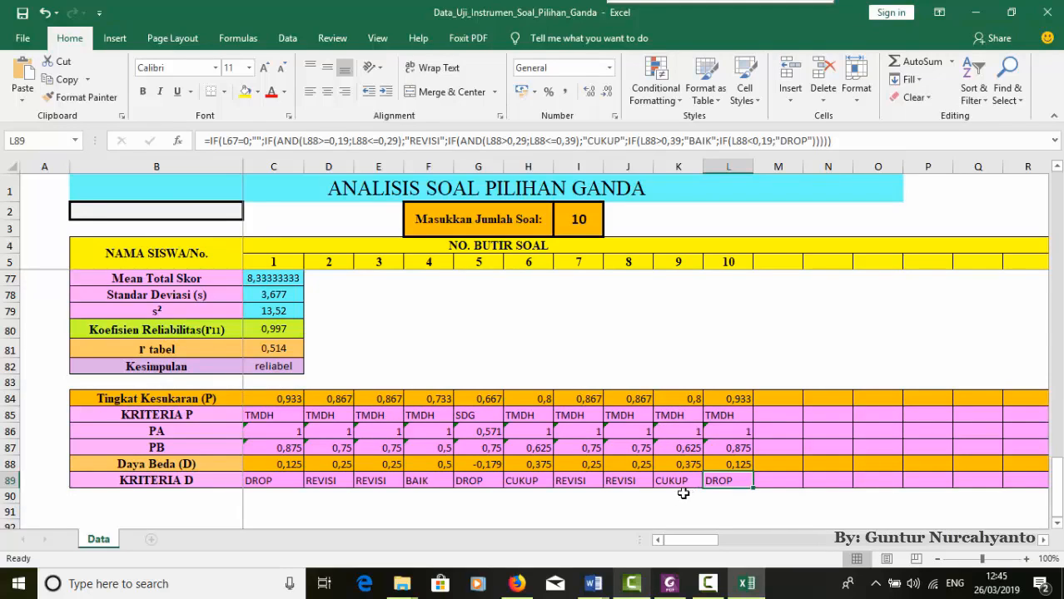
click(583, 507)
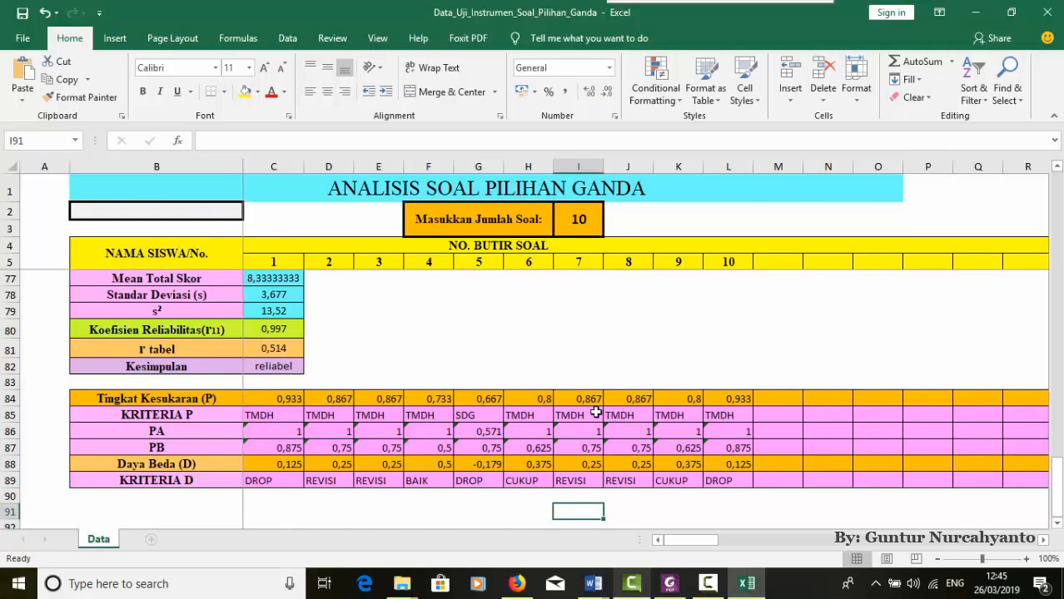
scroll(596, 413, up, 16)
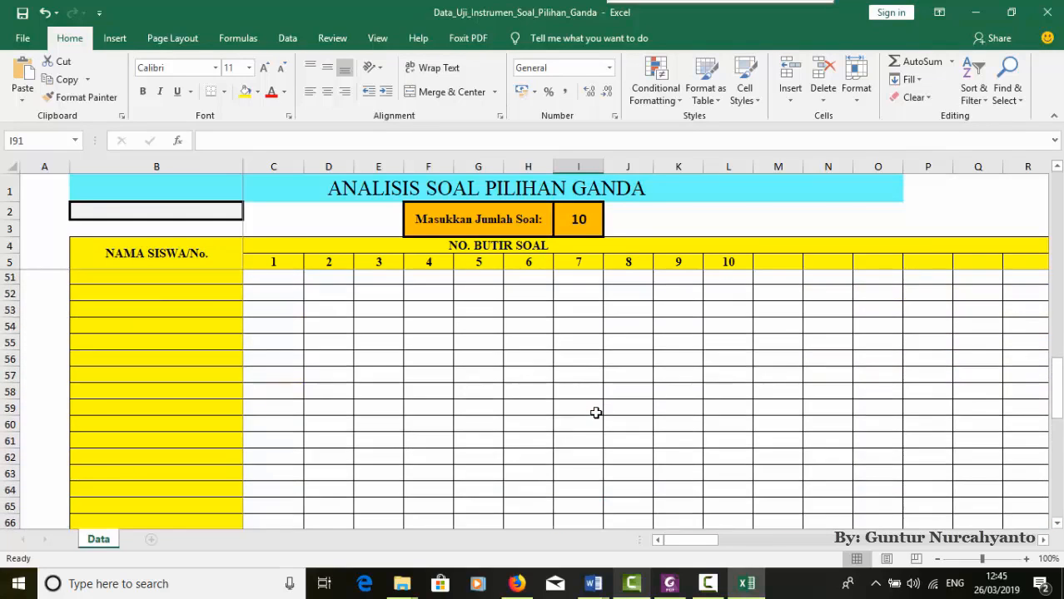
scroll(596, 412, up, 8)
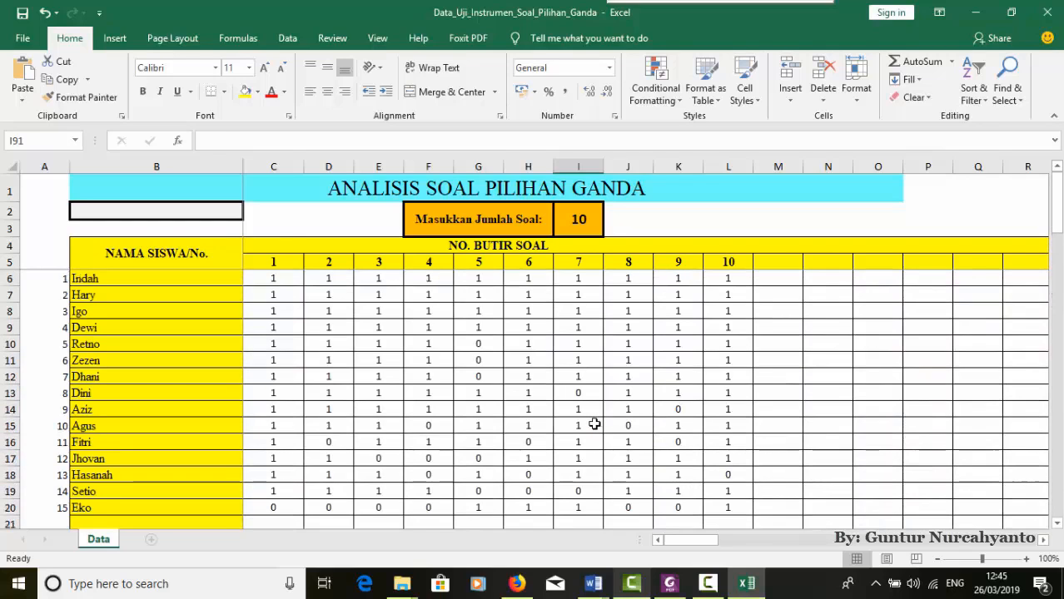